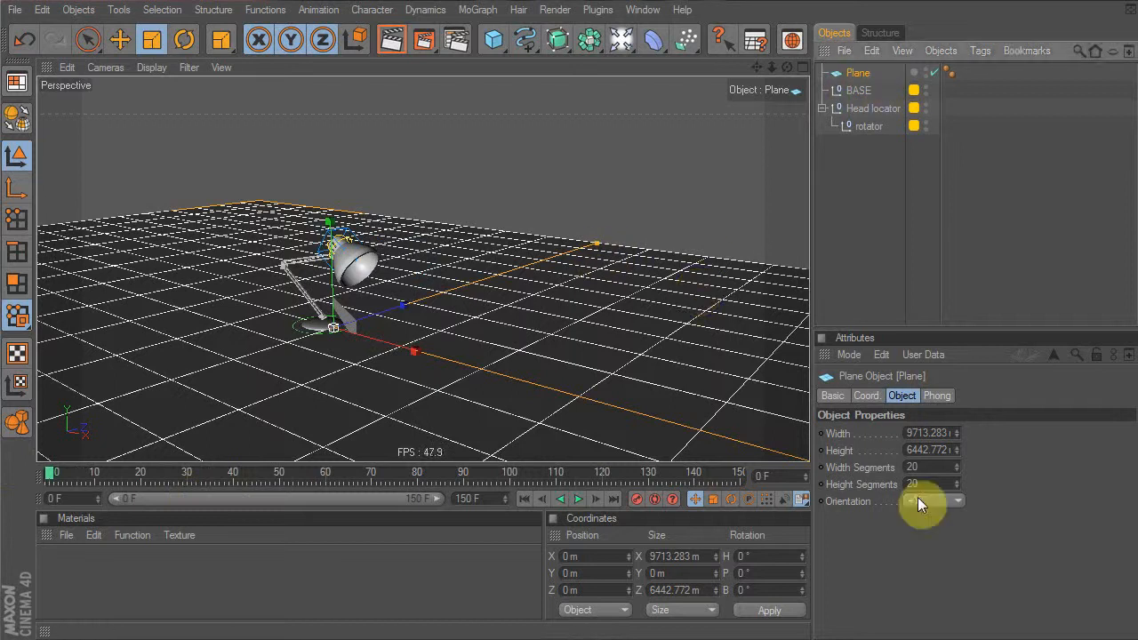
# Reduce the floor plane's Height Segments from 20 to 6
pyautogui.moveTo(956, 483)
pyautogui.mouseDown()
pyautogui.moveTo(956, 502)
pyautogui.moveTo(955, 479)
pyautogui.mouseUp()
pyautogui.click(16, 220)
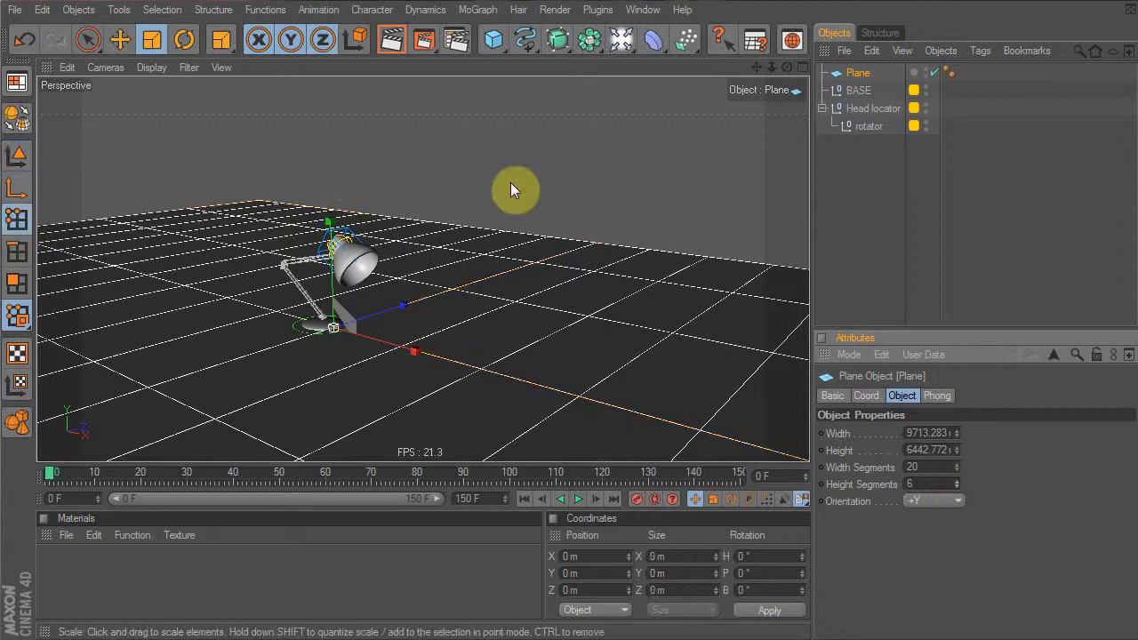
# Switch to four viewports and make the floor plane editable with C
pyautogui.click(801, 67)
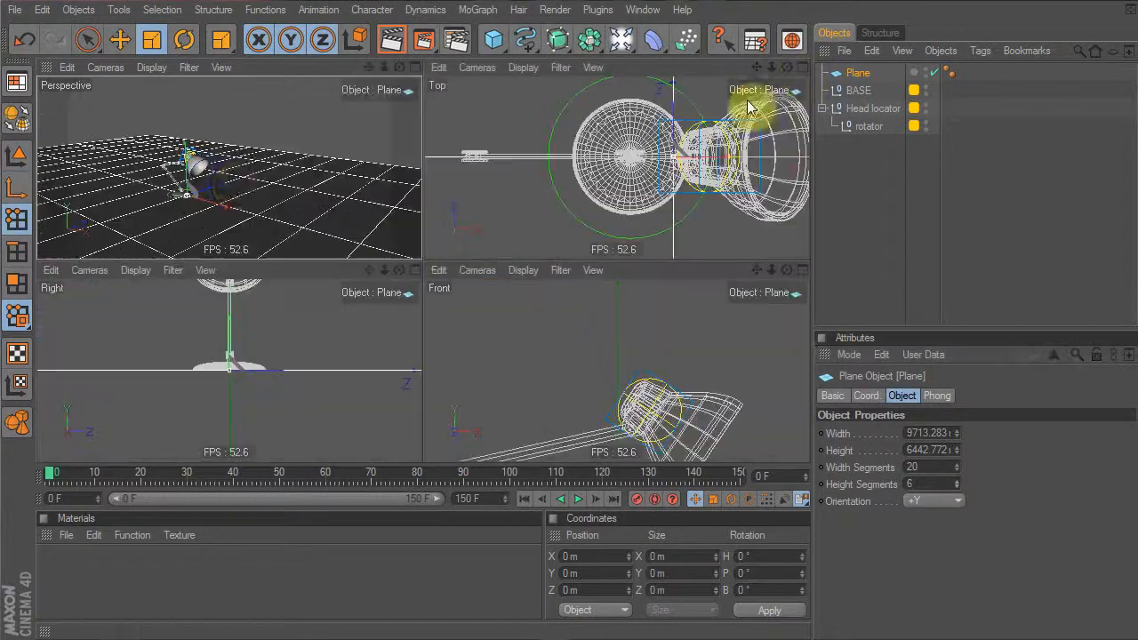
pyautogui.moveTo(720, 145)
pyautogui.keyDown('alt'); pyautogui.mouseDown(button='right')
pyautogui.moveTo(533, 145)
pyautogui.moveTo(716, 142)
pyautogui.mouseUp(button='right'); pyautogui.keyUp('alt')
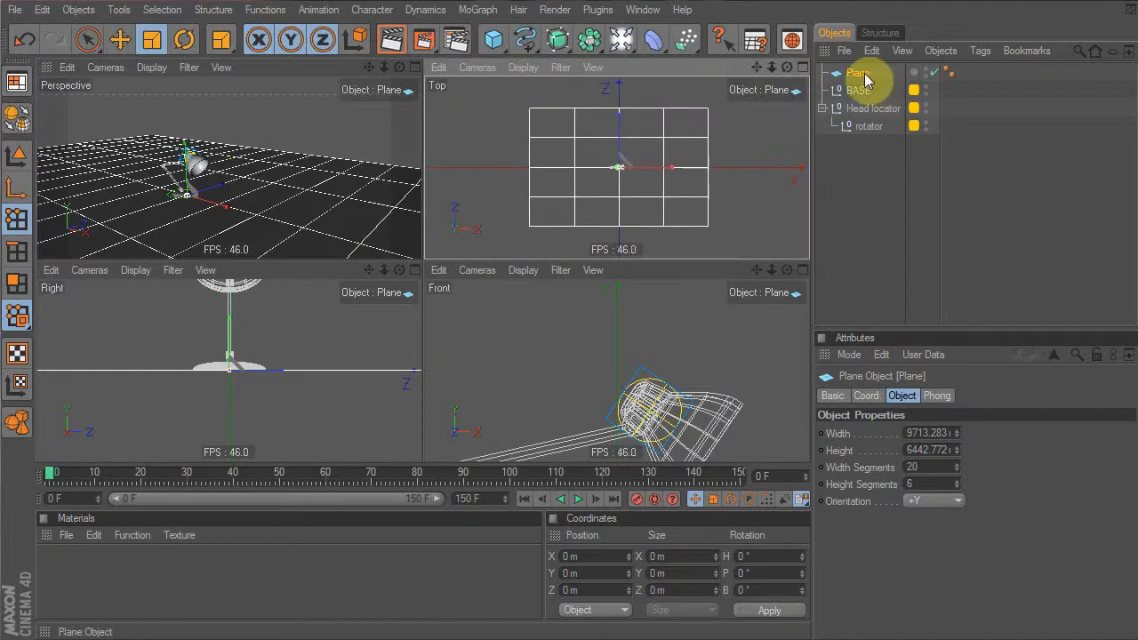
pyautogui.press('c')
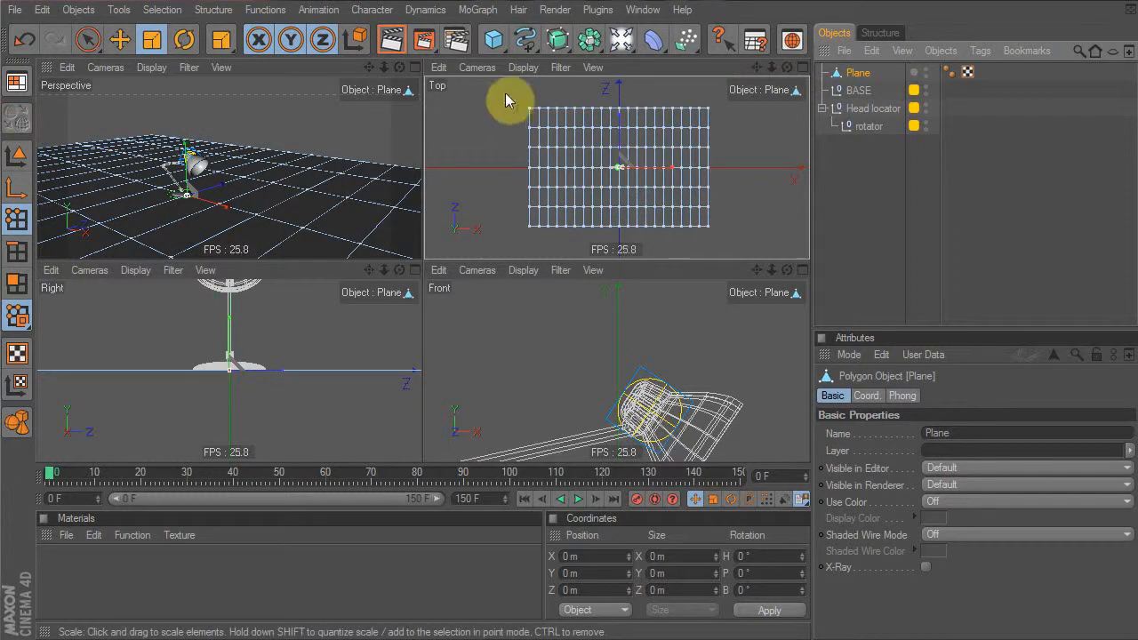
# Select the plane's two back point rows and raise them in Y to curve the backdrop
pyautogui.moveTo(503, 92); pyautogui.dragTo(727, 120)
pyautogui.scroll(-3, 317, 354)
pyautogui.keyDown('alt'); pyautogui.moveTo(316, 349); pyautogui.dragTo(139, 392, button='middle'); pyautogui.keyUp('alt')
pyautogui.scroll(-1, 209, 443)
pyautogui.press('e')
pyautogui.moveTo(334, 376); pyautogui.dragTo(334, 166)
pyautogui.moveTo(235, 375); pyautogui.dragTo(294, 437)
pyautogui.moveTo(246, 372); pyautogui.dragTo(247, 286)
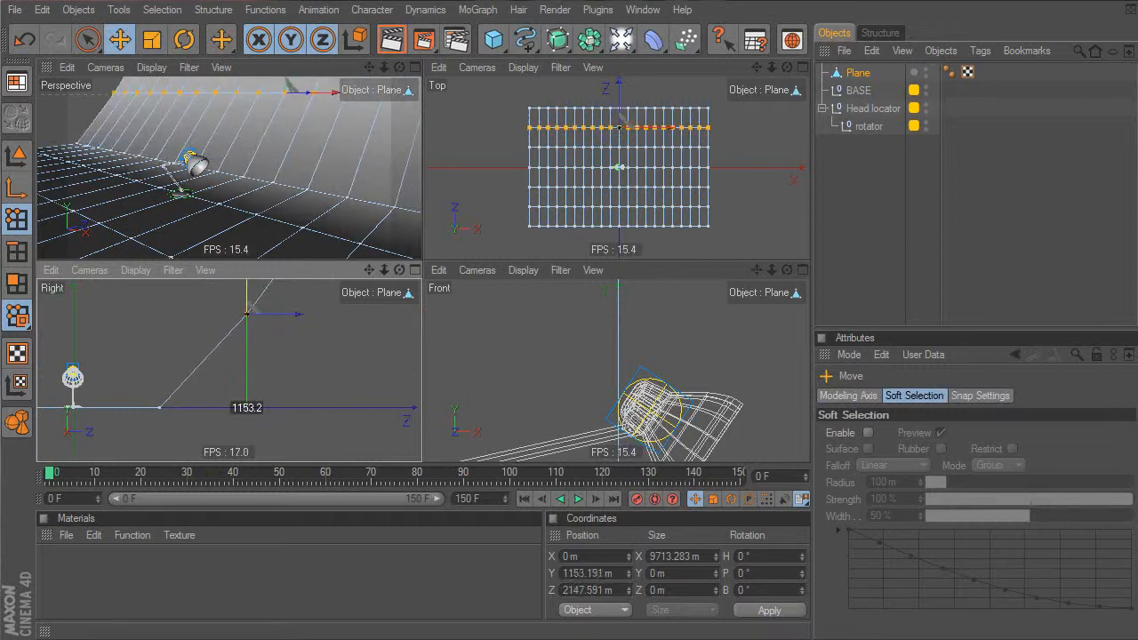
# Smooth the curved plane by parenting it under a HyperNURBS
pyautogui.click(558, 39)
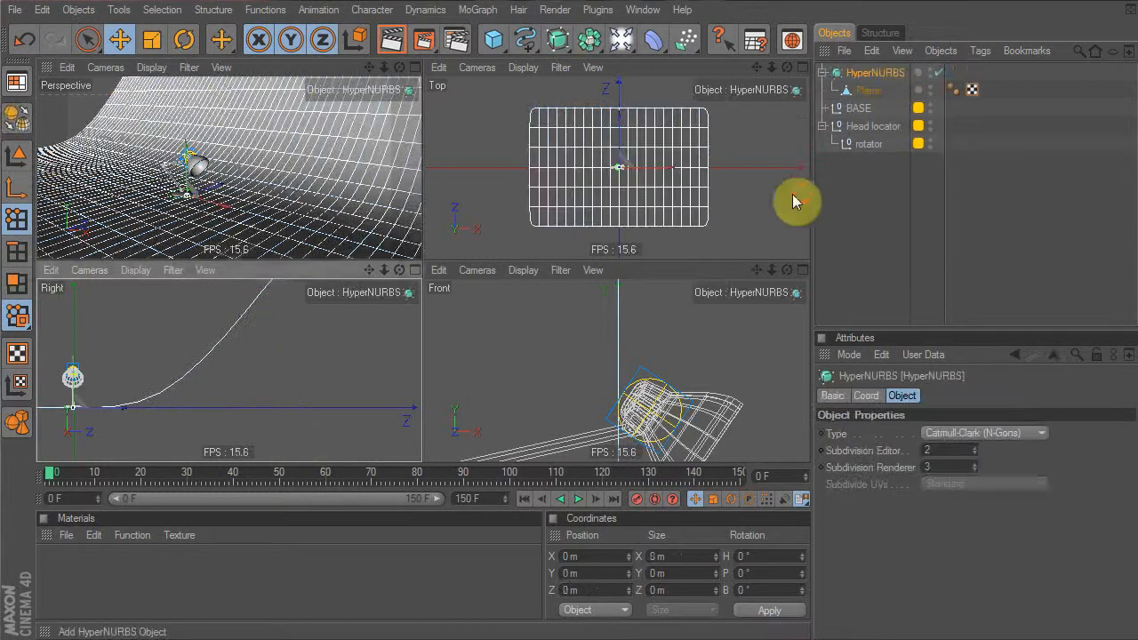
pyautogui.click(848, 213)
pyautogui.keyDown('alt'); pyautogui.moveTo(216, 187); pyautogui.dragTo(191, 164); pyautogui.keyUp('alt')
# Push the Plane back along Z behind the lamp and maximize the Perspective view
pyautogui.click(870, 91)
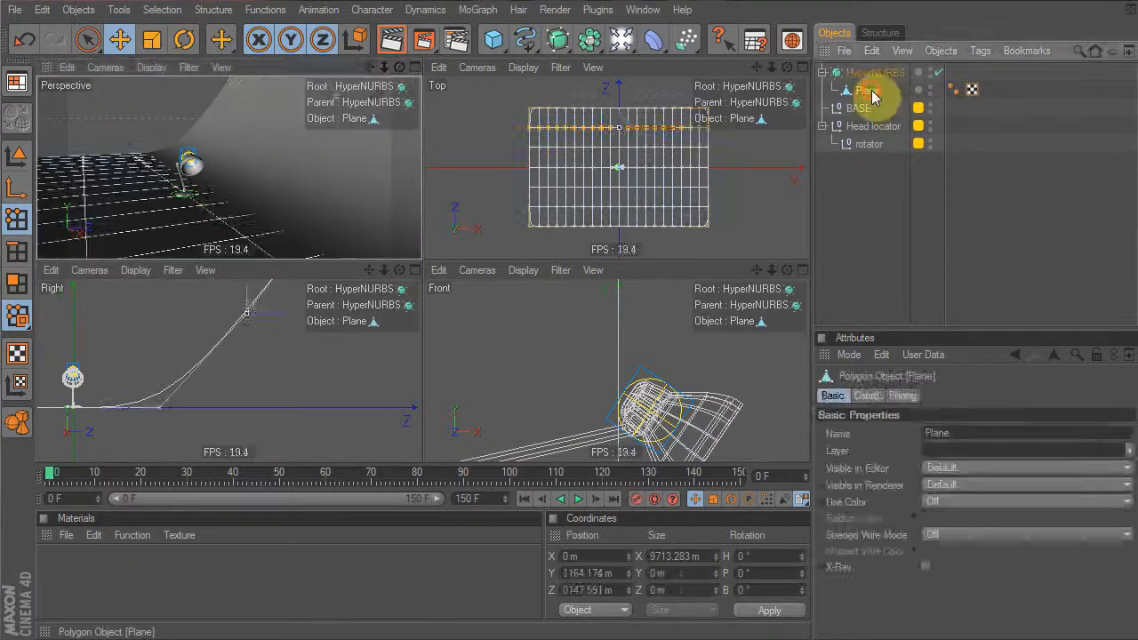
pyautogui.moveTo(215, 193); pyautogui.dragTo(366, 178)
pyautogui.keyDown('alt'); pyautogui.moveTo(255, 207); pyautogui.dragTo(332, 197); pyautogui.keyUp('alt')
pyautogui.middleClick(346, 194)
pyautogui.keyDown('alt'); pyautogui.moveTo(544, 326); pyautogui.dragTo(406, 322); pyautogui.keyUp('alt')
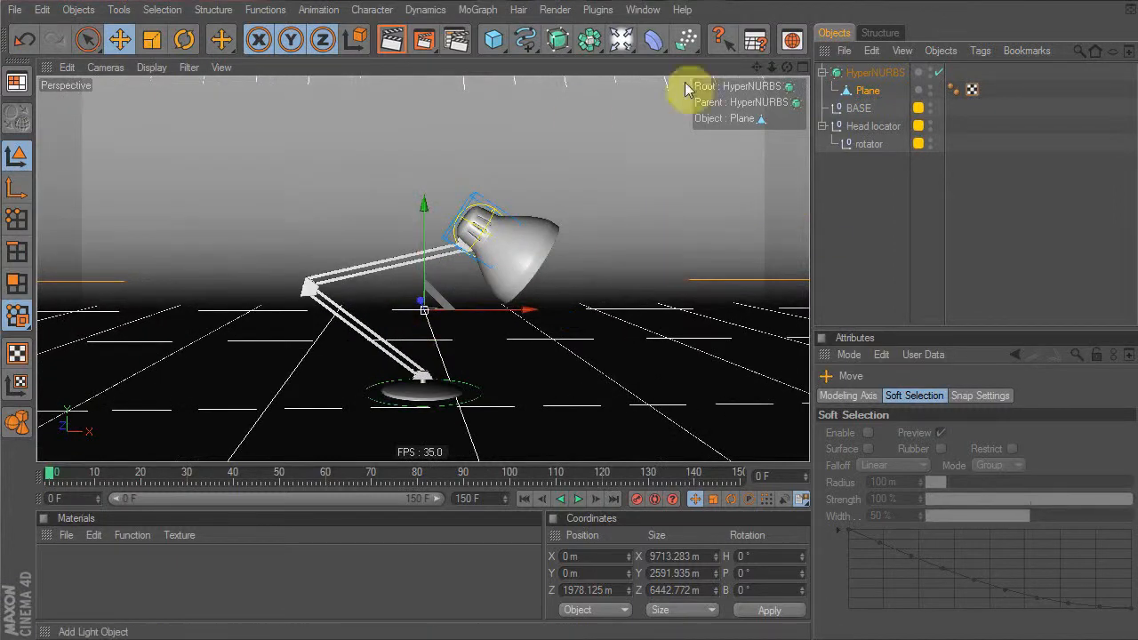
# Add a Camera and look through it, framing the lamp against the backdrop
pyautogui.click(621, 39)
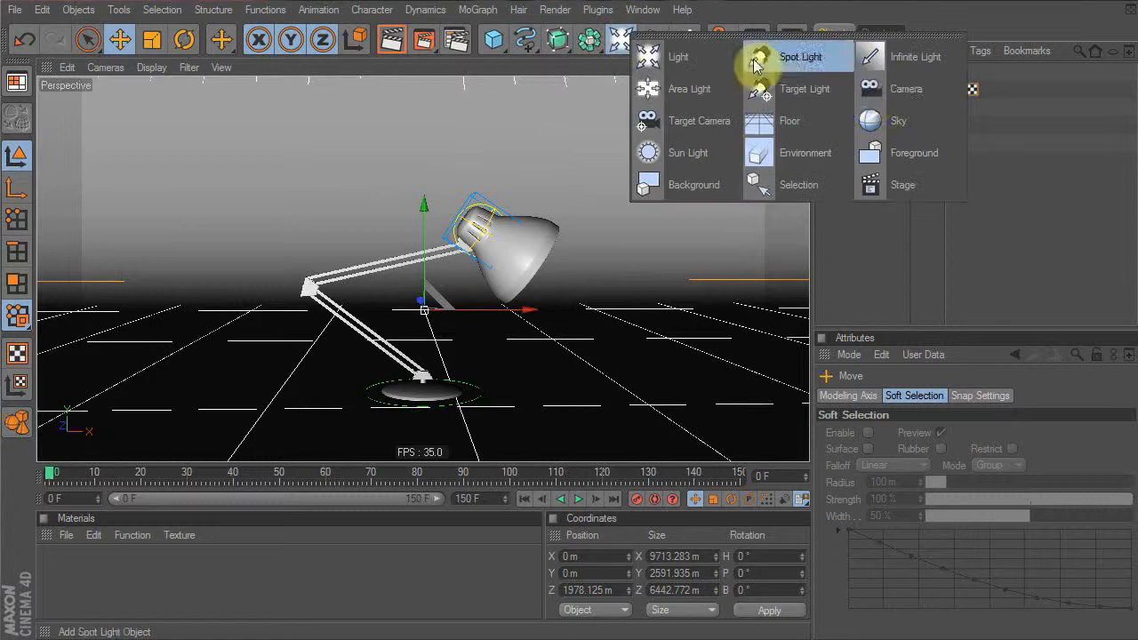
pyautogui.click(870, 90)
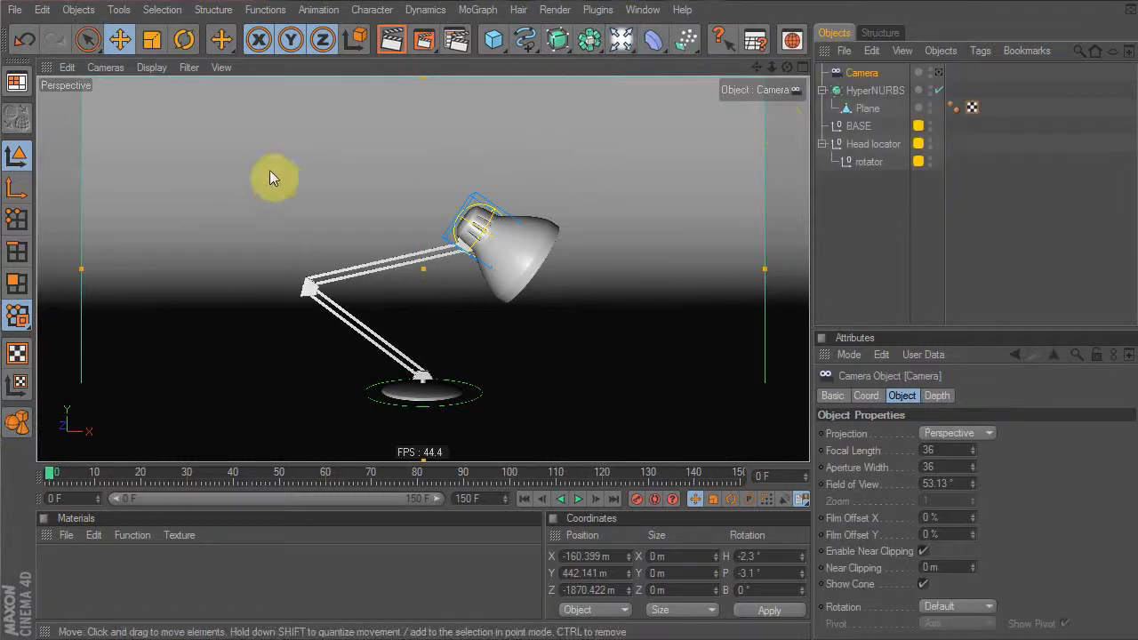
pyautogui.click(877, 210)
pyautogui.moveTo(610, 302)
pyautogui.keyDown('alt'); pyautogui.mouseDown()
pyautogui.moveTo(524, 303)
pyautogui.moveTo(599, 301)
pyautogui.moveTo(613, 289)
pyautogui.mouseUp(); pyautogui.keyUp('alt')
pyautogui.keyDown('alt'); pyautogui.moveTo(612, 289); pyautogui.dragTo(488, 304, button='right'); pyautogui.keyUp('alt')
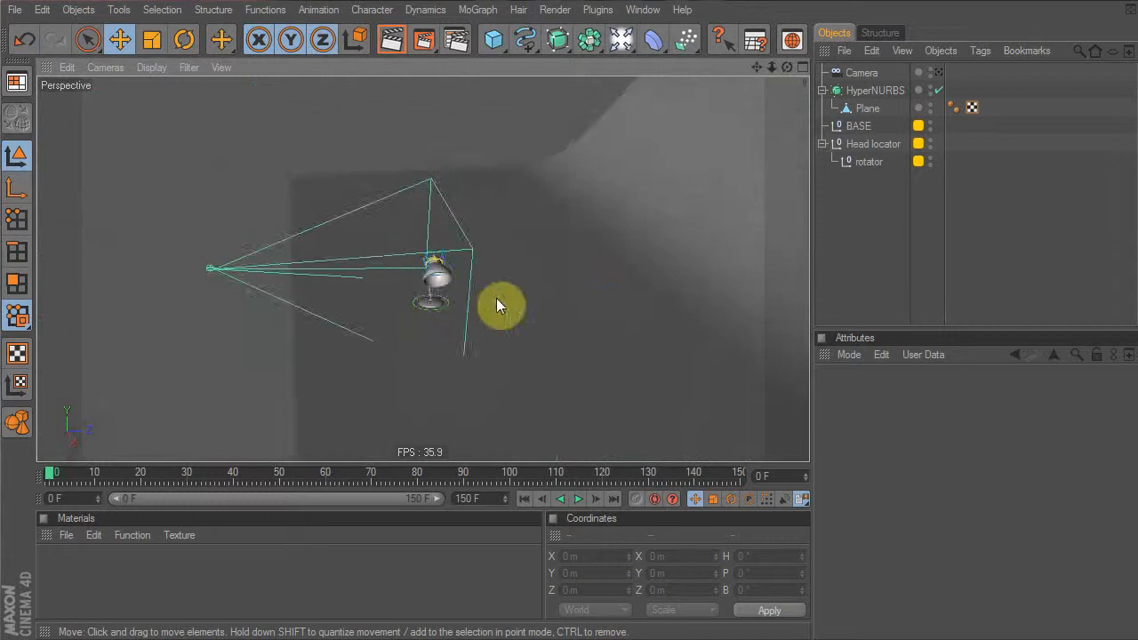
pyautogui.keyDown('alt'); pyautogui.moveTo(433, 308); pyautogui.dragTo(570, 320); pyautogui.keyUp('alt')
pyautogui.click(939, 72)
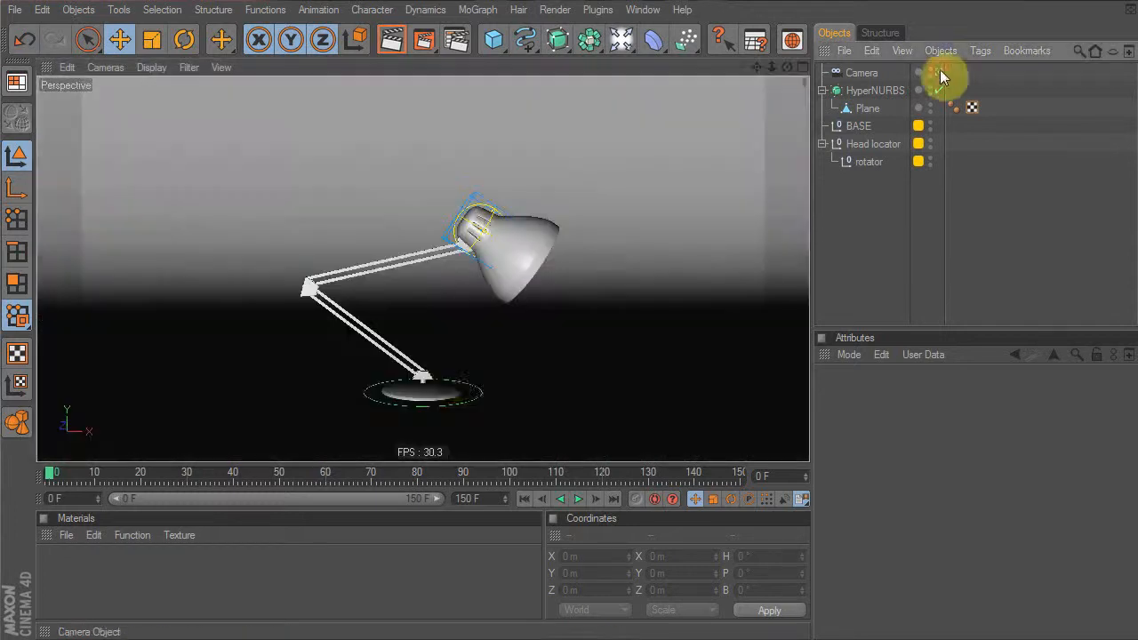
pyautogui.keyDown('alt'); pyautogui.moveTo(446, 297); pyautogui.dragTo(234, 317); pyautogui.keyUp('alt')
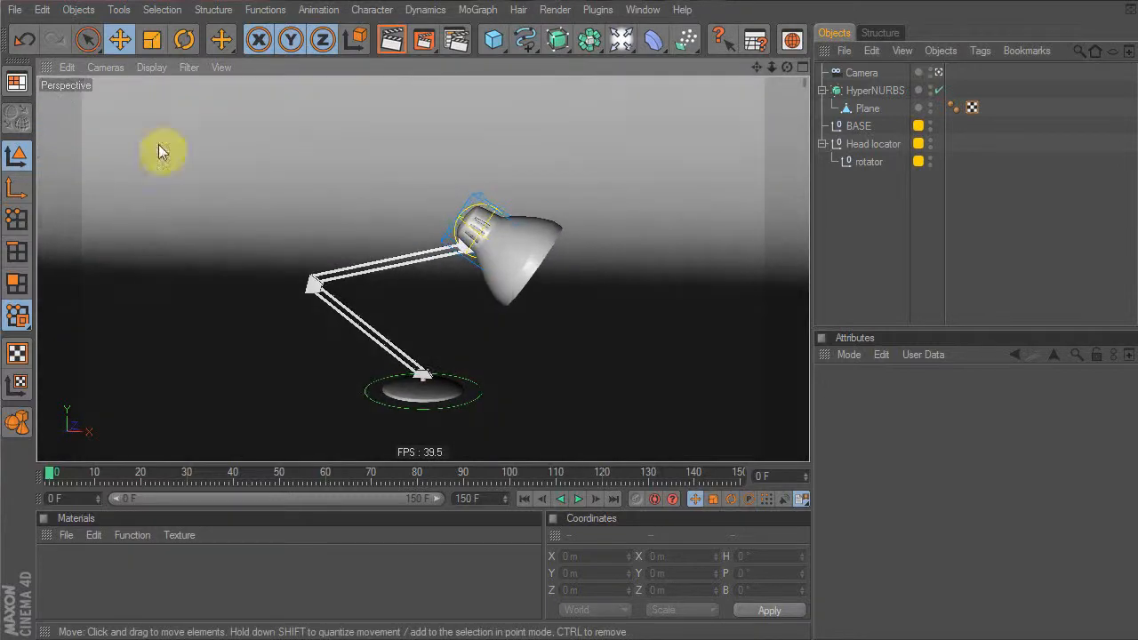
# Return to the Editor Camera, orbit close to the lamp at floor level, and create a new material
pyautogui.click(107, 69)
pyautogui.moveTo(160, 96)
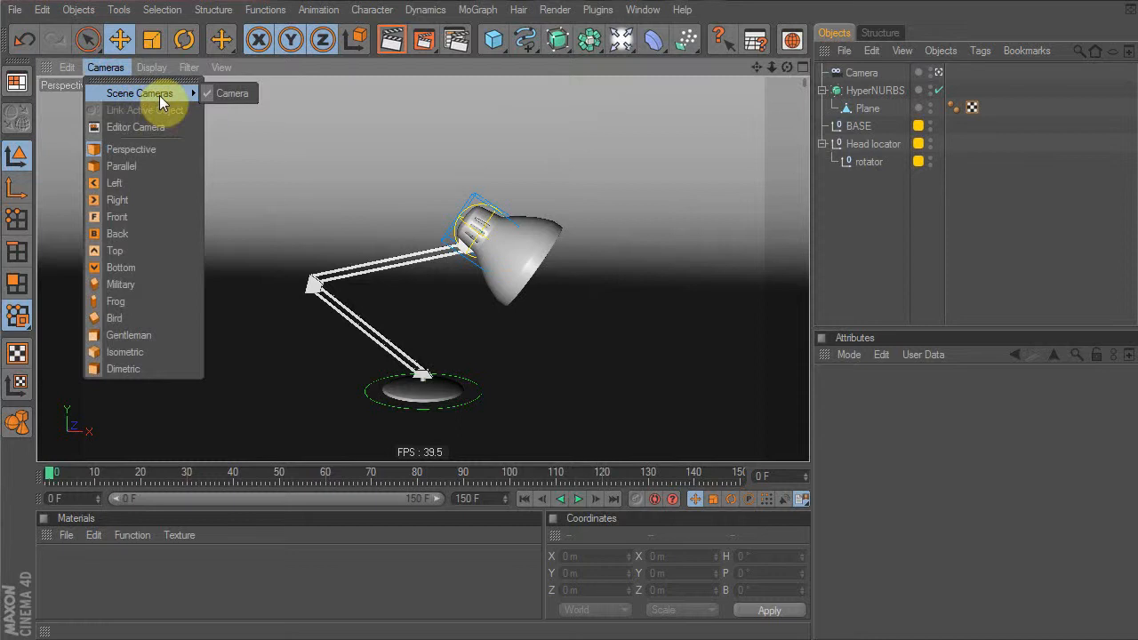
pyautogui.click(155, 126)
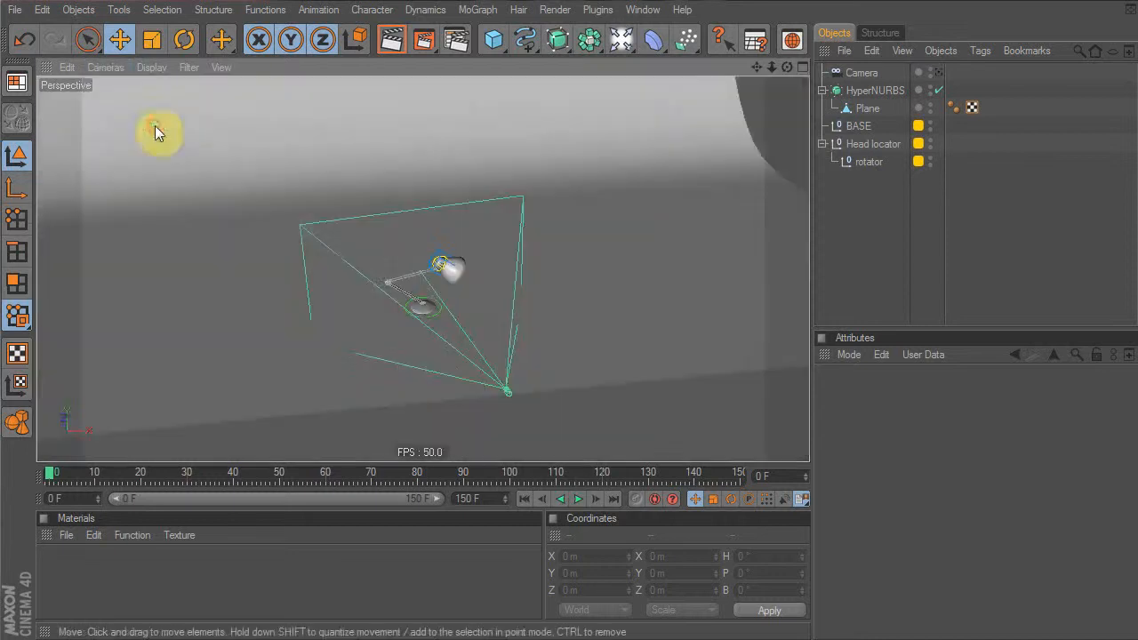
pyautogui.keyDown('alt'); pyautogui.moveTo(619, 291); pyautogui.dragTo(465, 292); pyautogui.keyUp('alt')
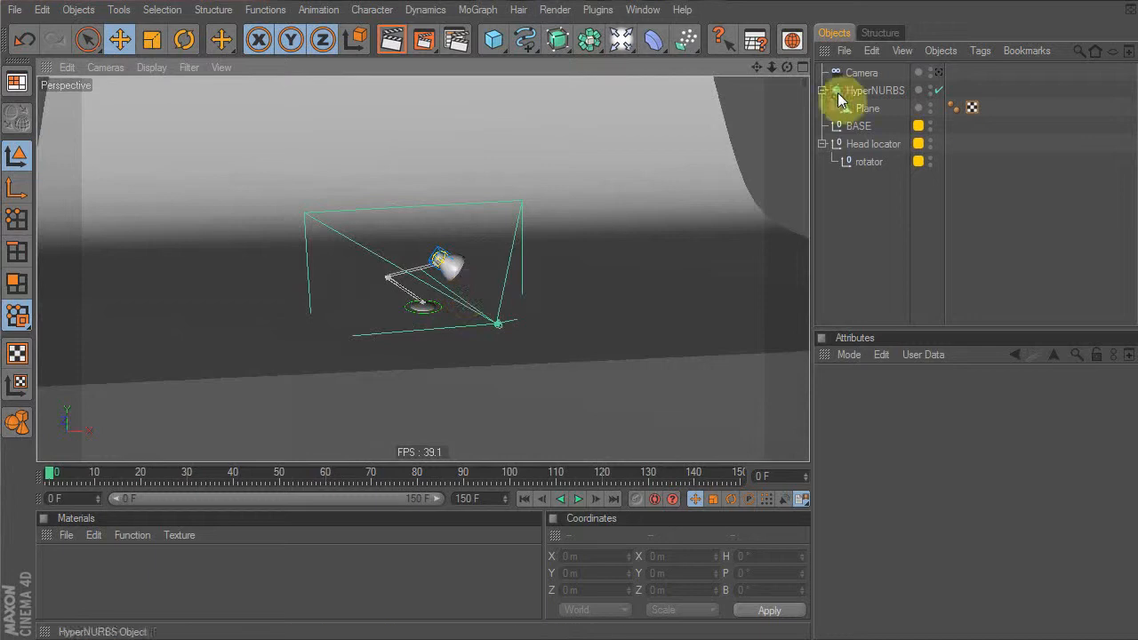
pyautogui.keyDown('alt'); pyautogui.moveTo(308, 277); pyautogui.dragTo(251, 274); pyautogui.keyUp('alt')
pyautogui.keyDown('alt'); pyautogui.moveTo(252, 274); pyautogui.dragTo(177, 288, button='right'); pyautogui.keyUp('alt')
pyautogui.keyDown('alt'); pyautogui.moveTo(177, 289); pyautogui.dragTo(184, 253); pyautogui.keyUp('alt')
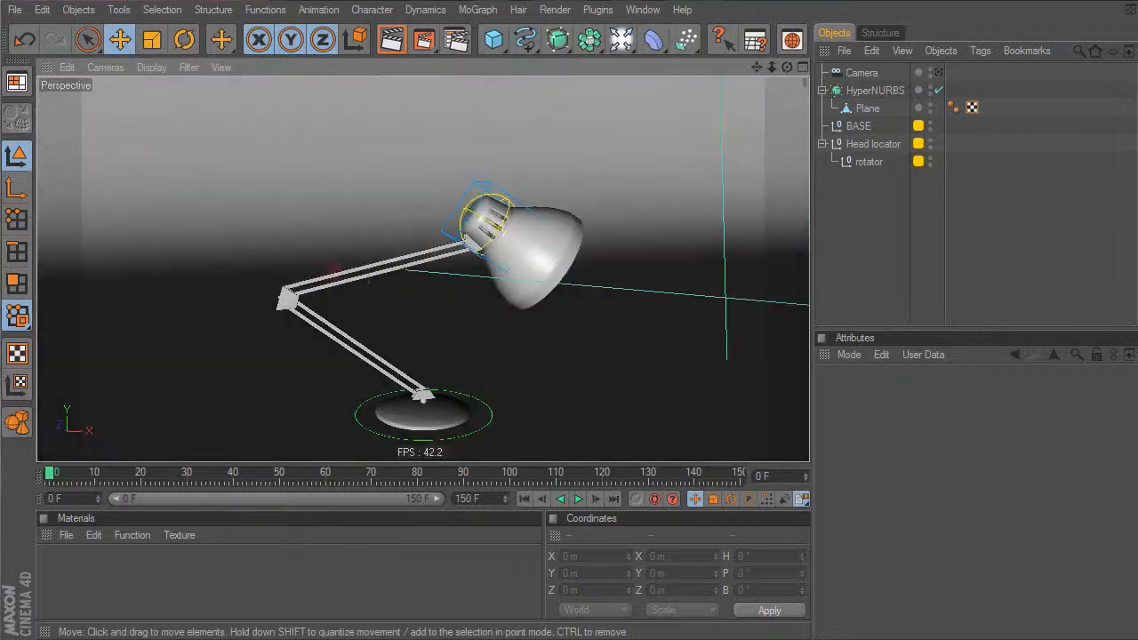
pyautogui.doubleClick(69, 554)
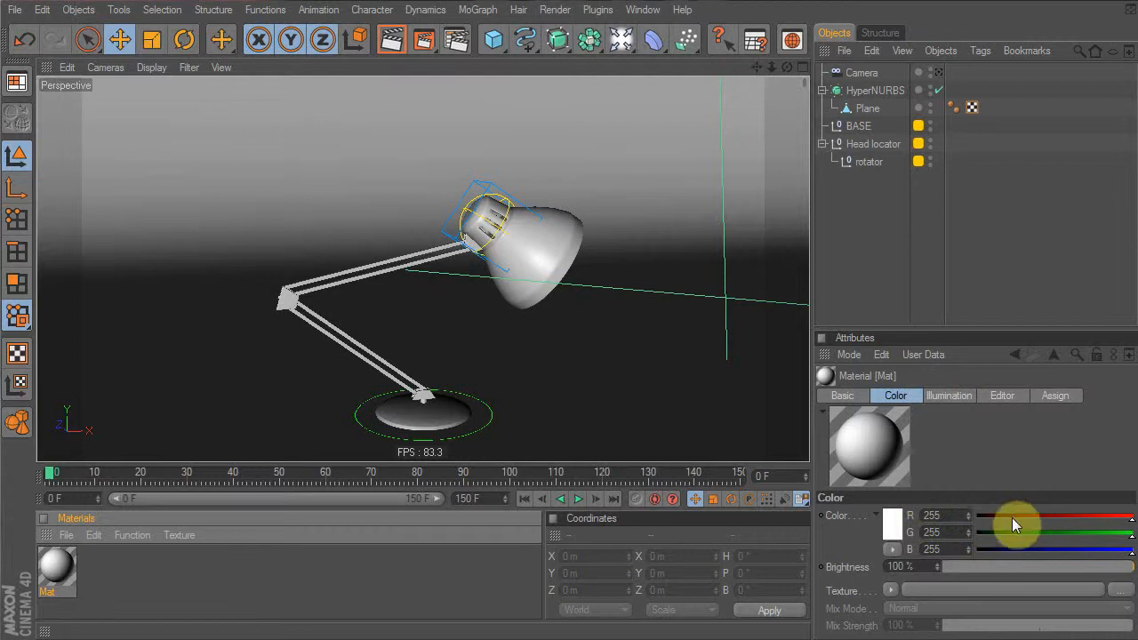
# Show Mat's Basic channel list and enlarge the Attribute Manager to display all channels
pyautogui.moveTo(1122, 520)
pyautogui.mouseDown()
pyautogui.moveTo(1108, 528)
pyautogui.moveTo(1133, 533)
pyautogui.mouseUp()
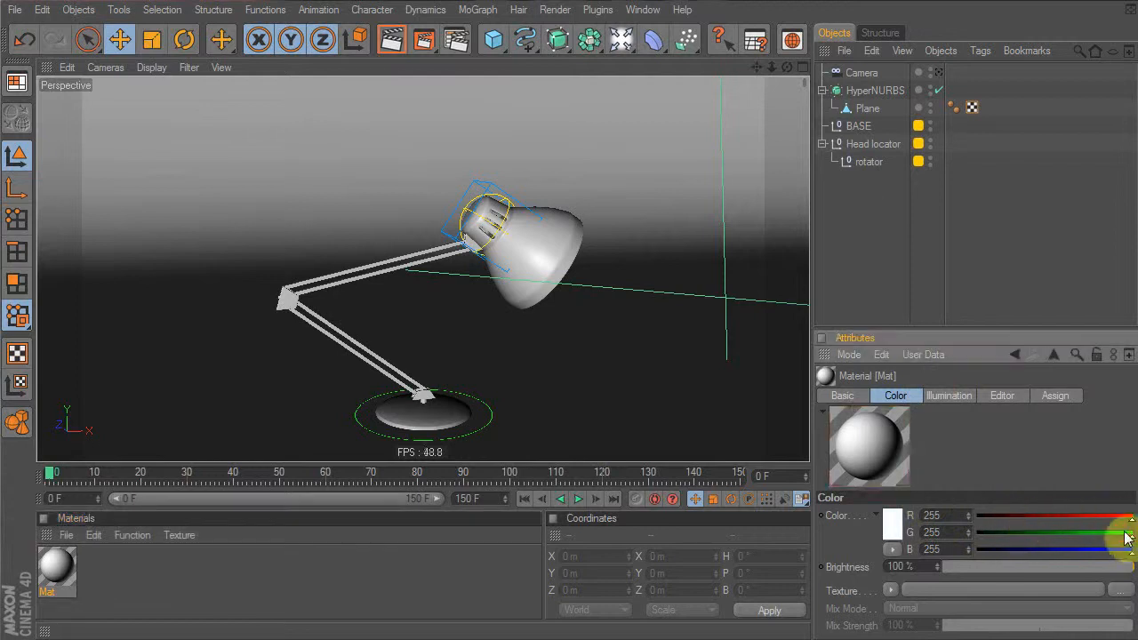
pyautogui.click(849, 354)
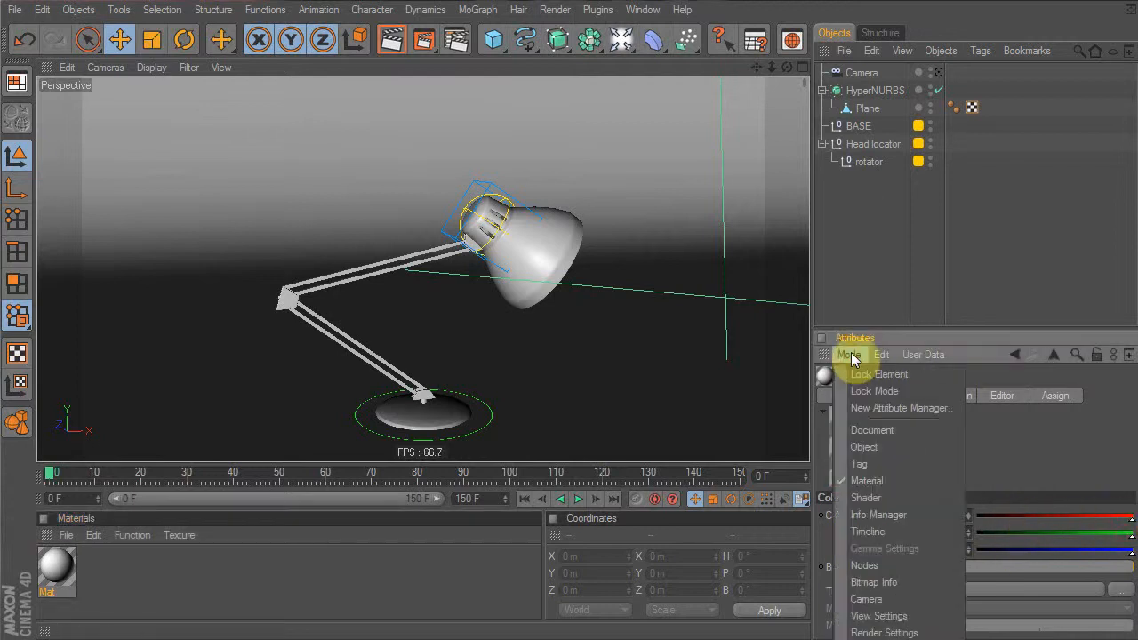
pyautogui.moveTo(898, 360)
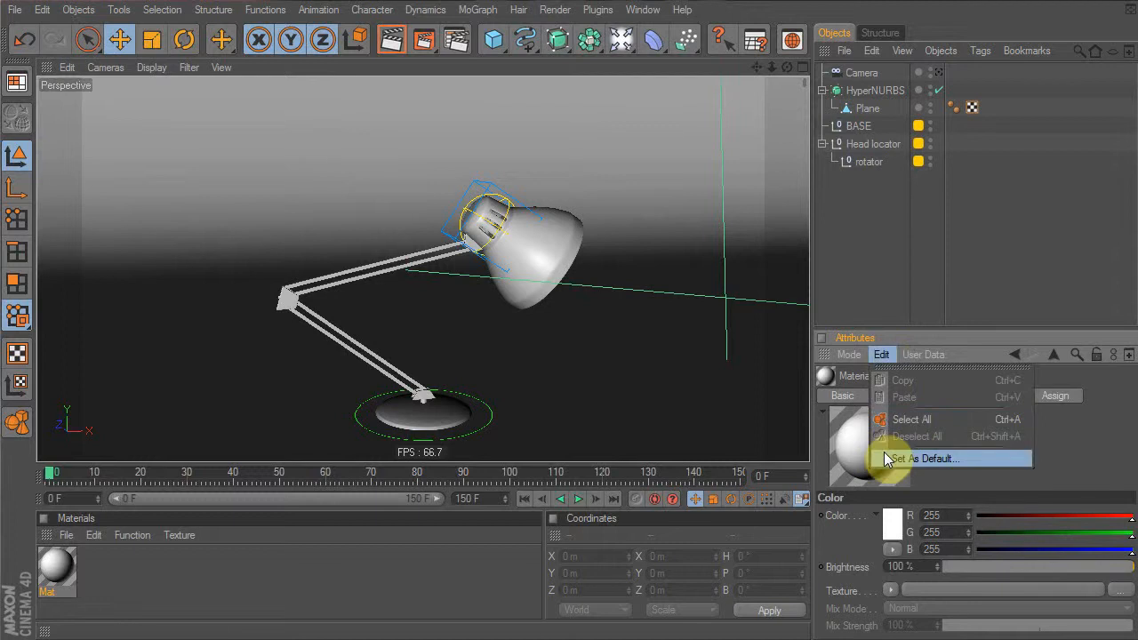
pyautogui.click(1048, 439)
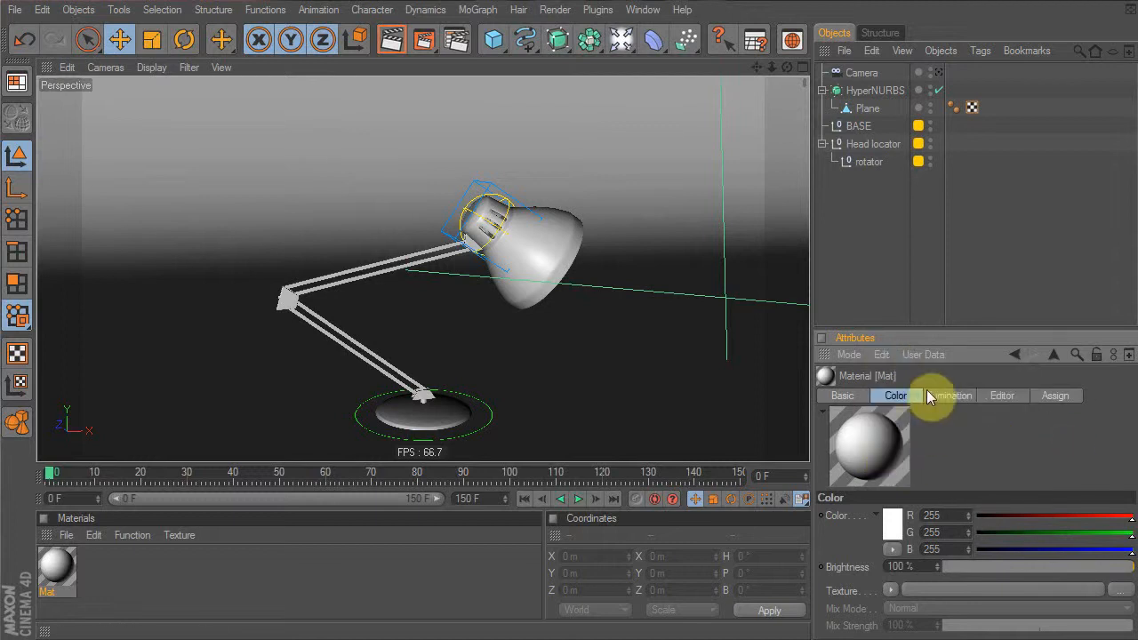
pyautogui.click(858, 396)
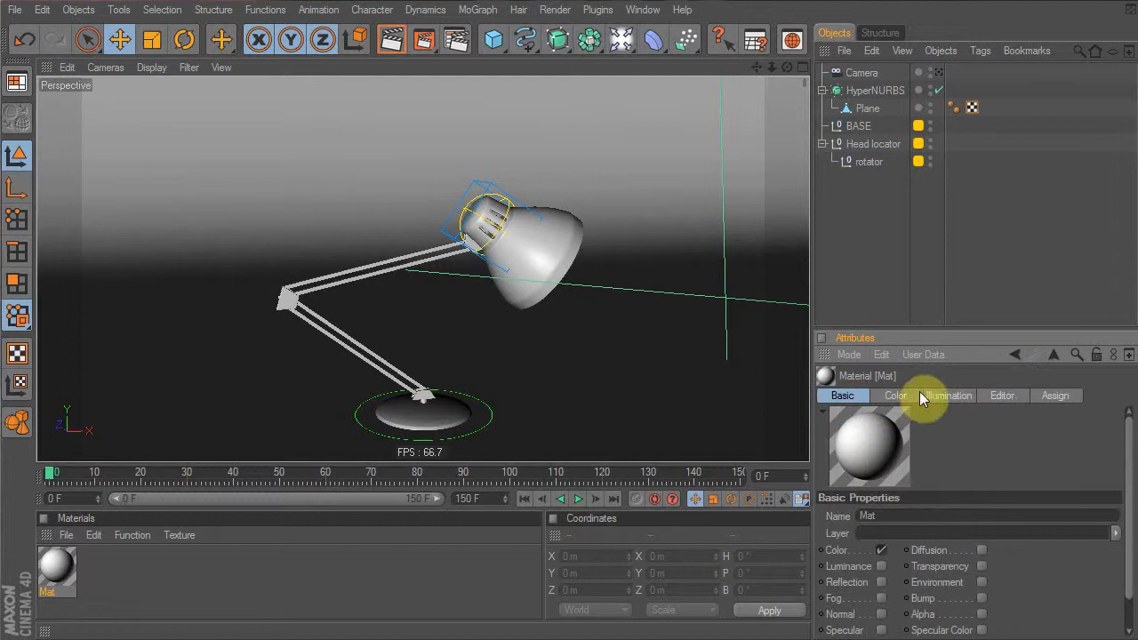
pyautogui.moveTo(942, 326); pyautogui.dragTo(945, 218)
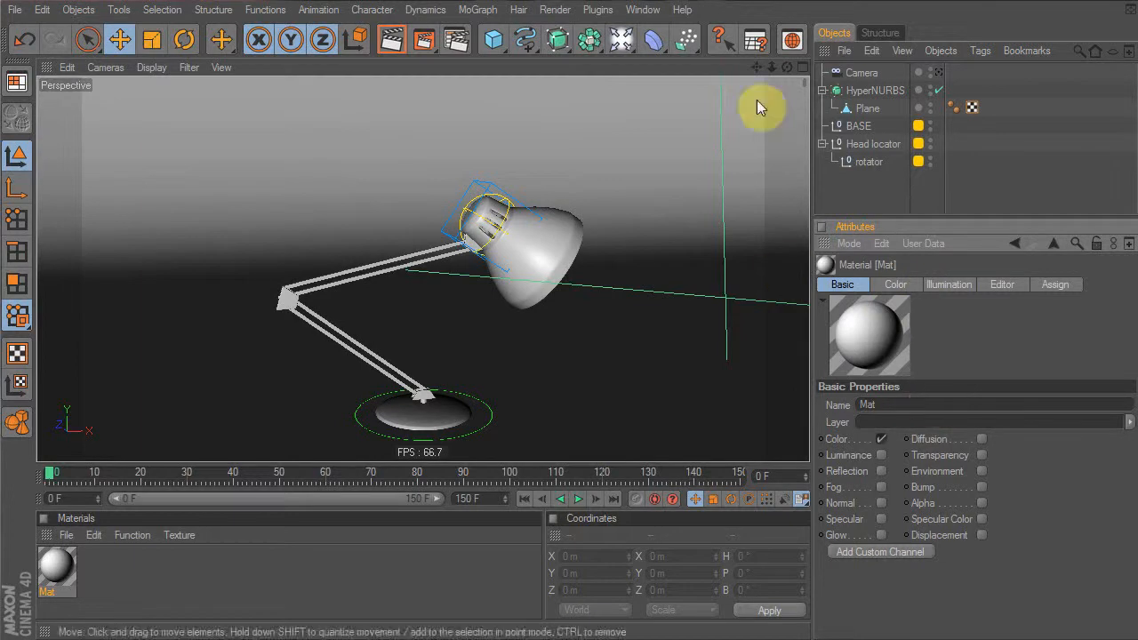
# Set Mat's Color to R 193, G 235, B 255 and return to the Basic tab
pyautogui.click(641, 9)
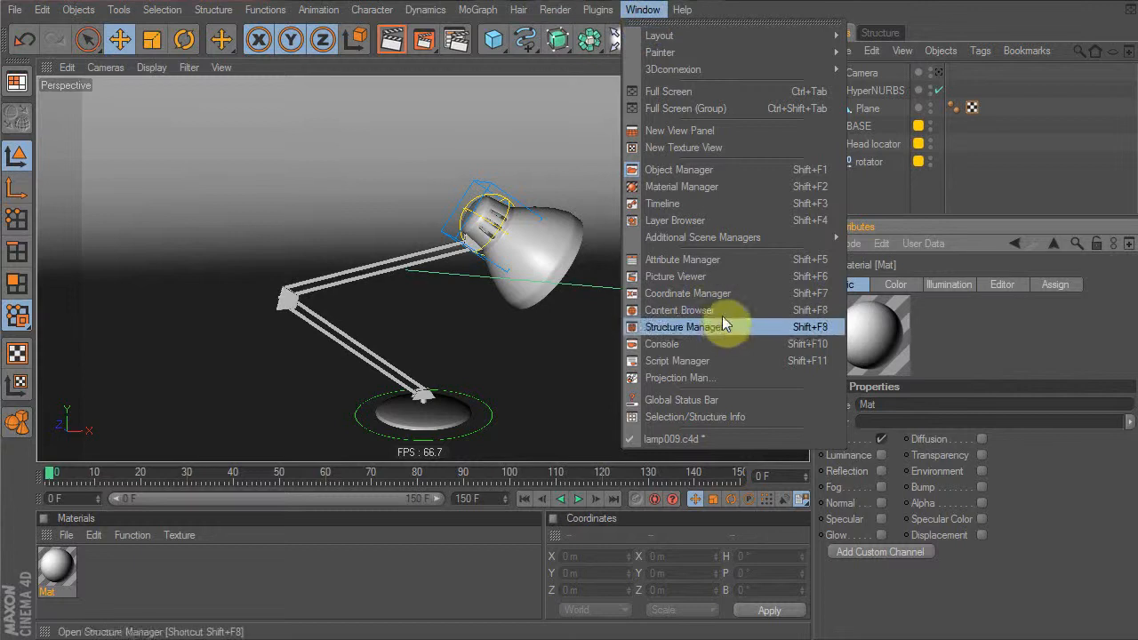
pyautogui.click(1047, 315)
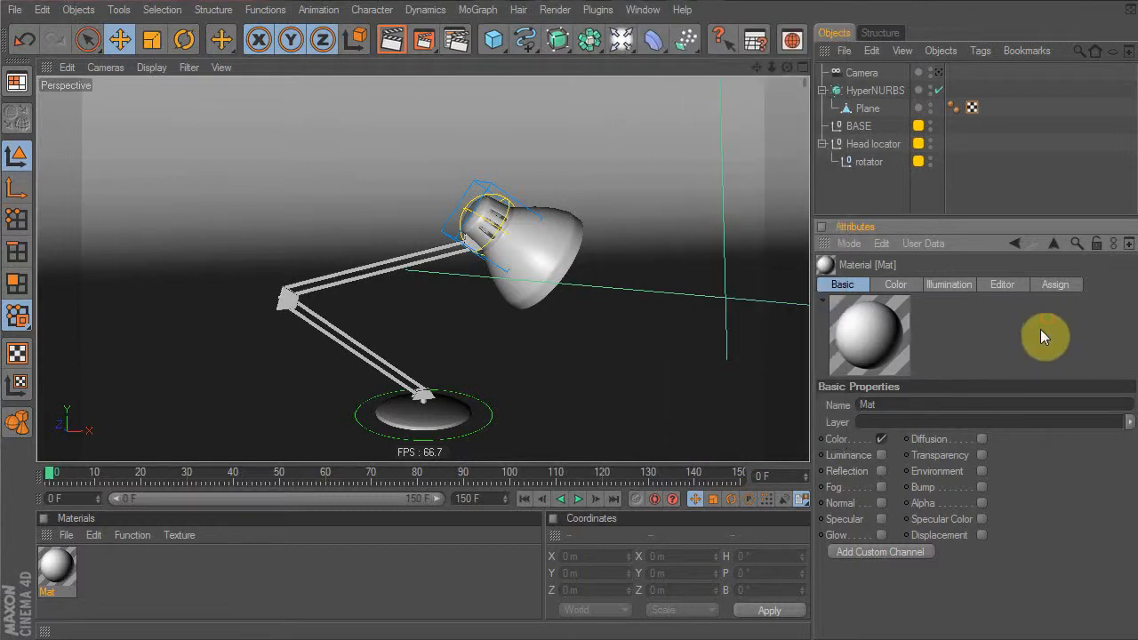
pyautogui.click(898, 286)
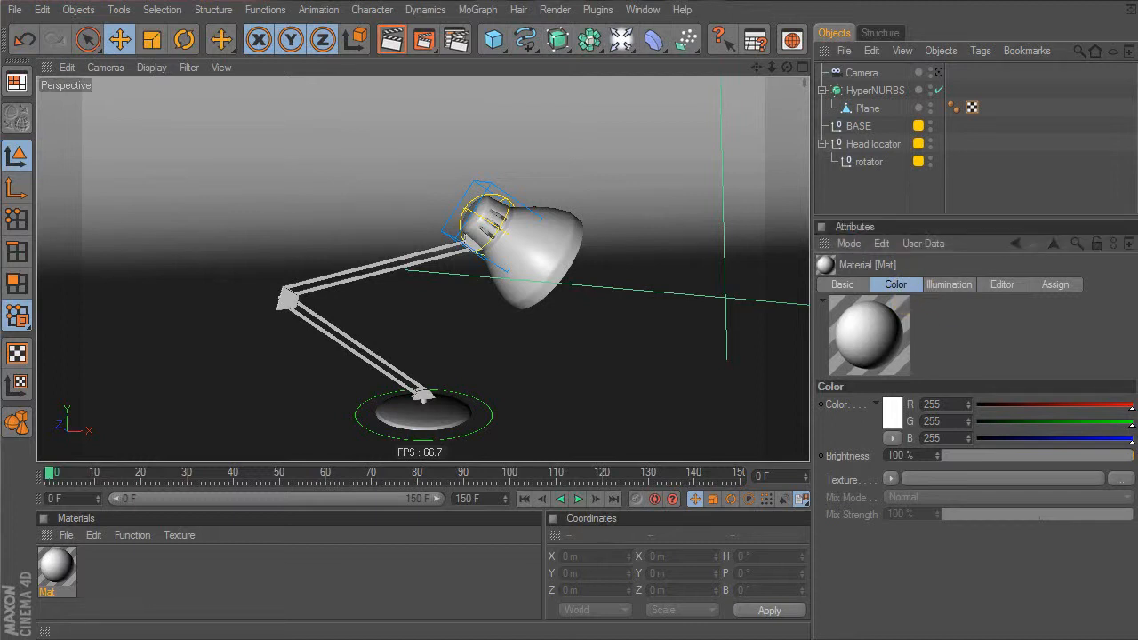
pyautogui.moveTo(1125, 407)
pyautogui.mouseDown()
pyautogui.moveTo(1079, 416)
pyautogui.moveTo(1115, 423)
pyautogui.mouseUp()
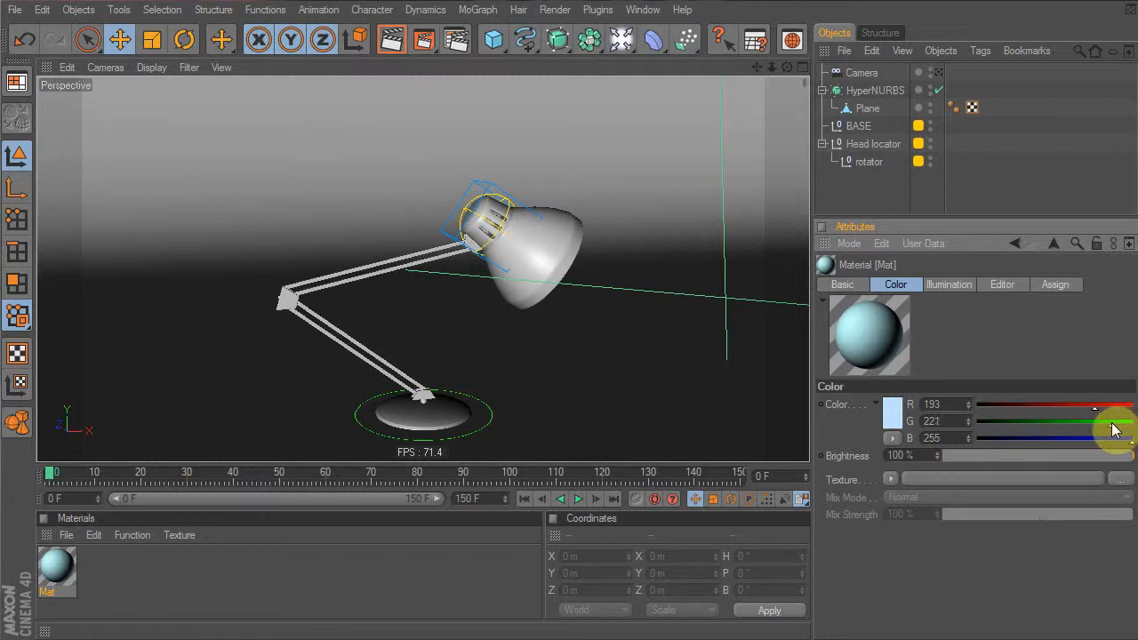
pyautogui.moveTo(1112, 424); pyautogui.dragTo(1121, 425)
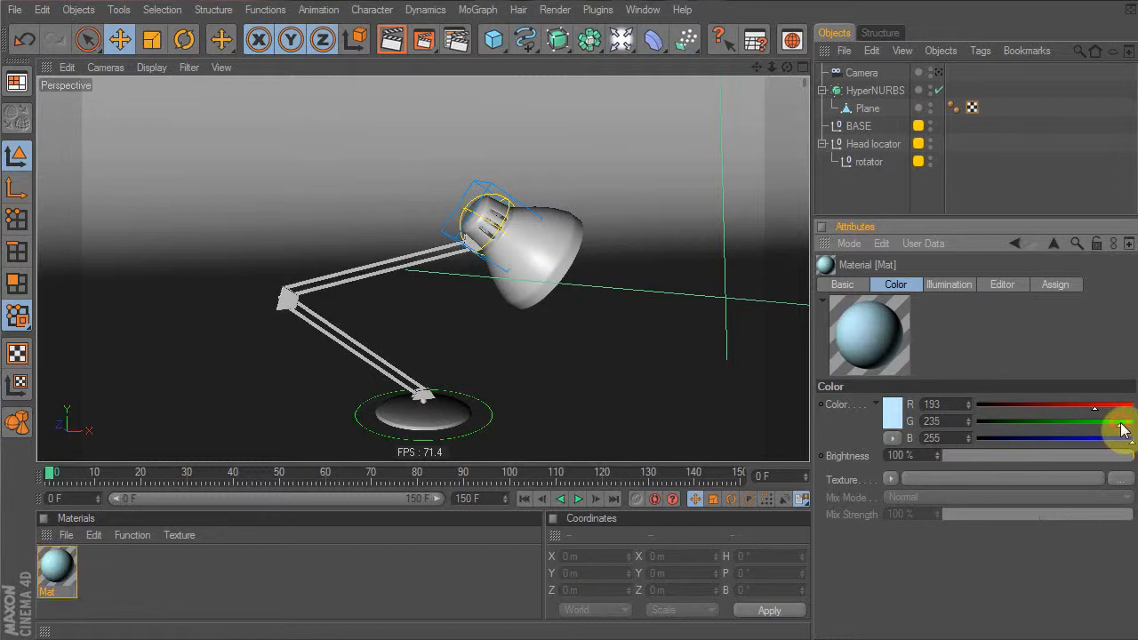
pyautogui.click(849, 286)
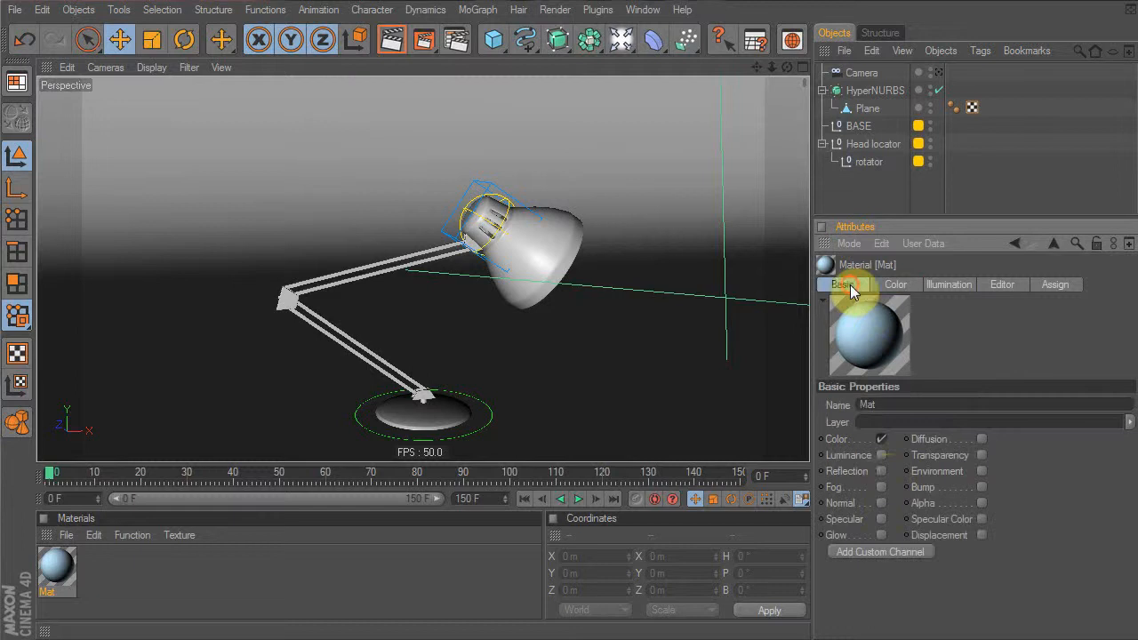
# Enable Mat's Reflection channel and set its Texture to Fresnel
pyautogui.click(881, 470)
pyautogui.click(958, 283)
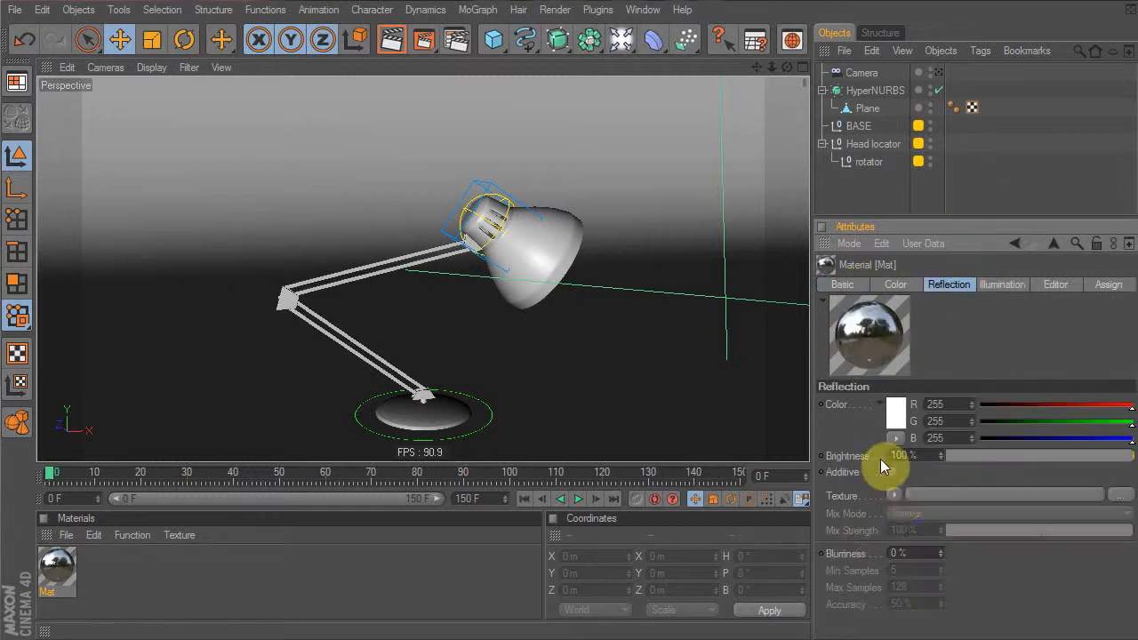
pyautogui.click(895, 494)
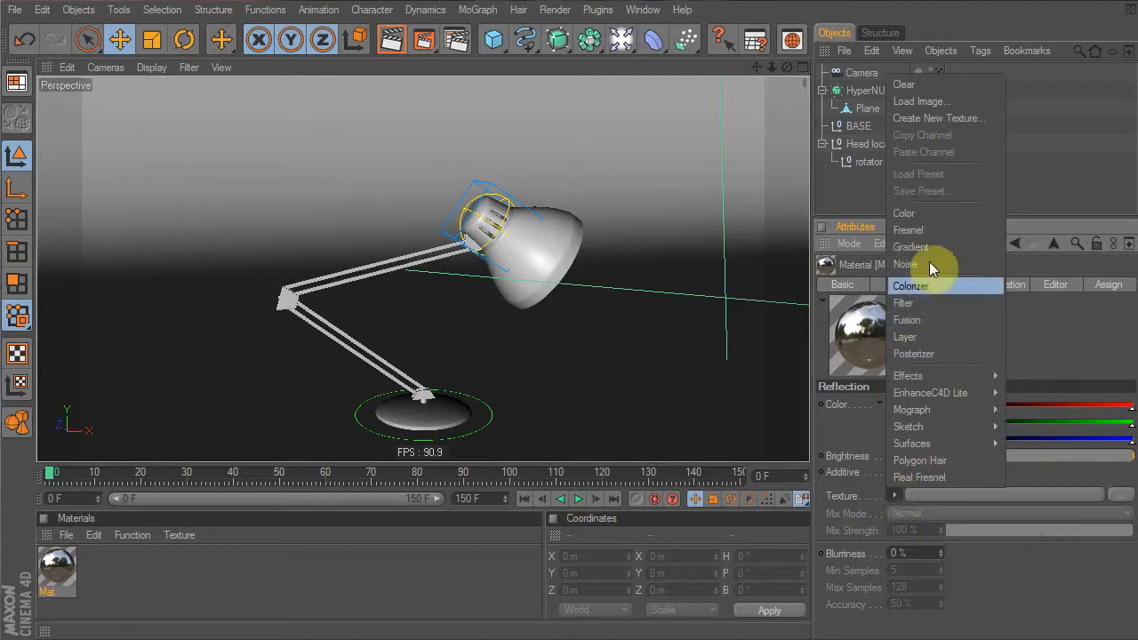
pyautogui.click(932, 232)
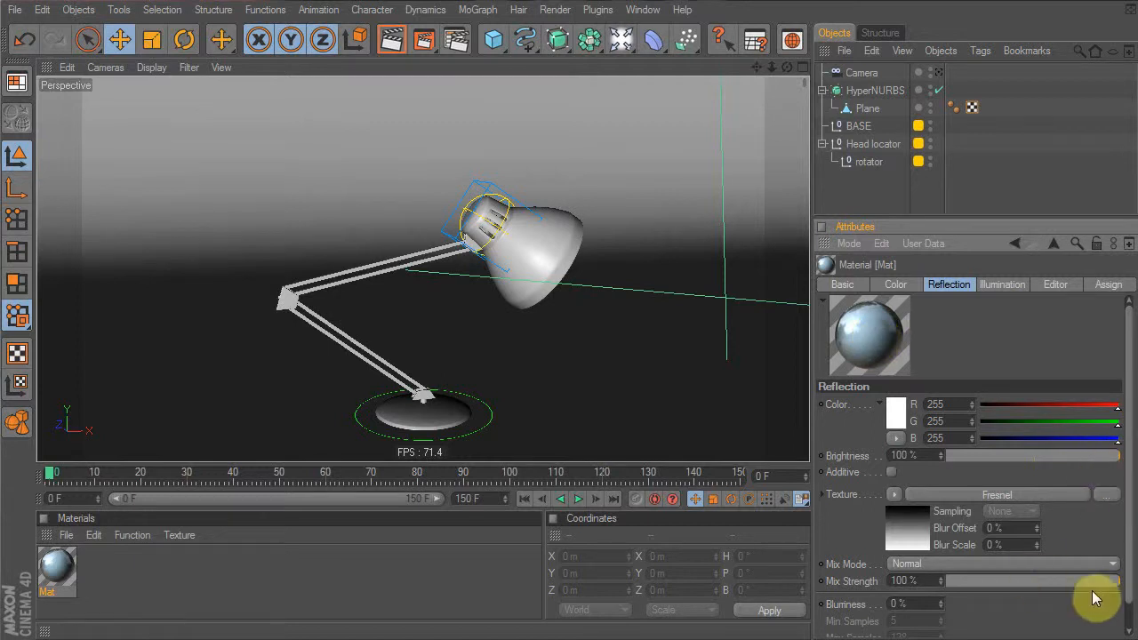
# Adjust the reflection to about 7% Brightness and 34% Mix Strength
pyautogui.moveTo(1110, 582); pyautogui.dragTo(1090, 582)
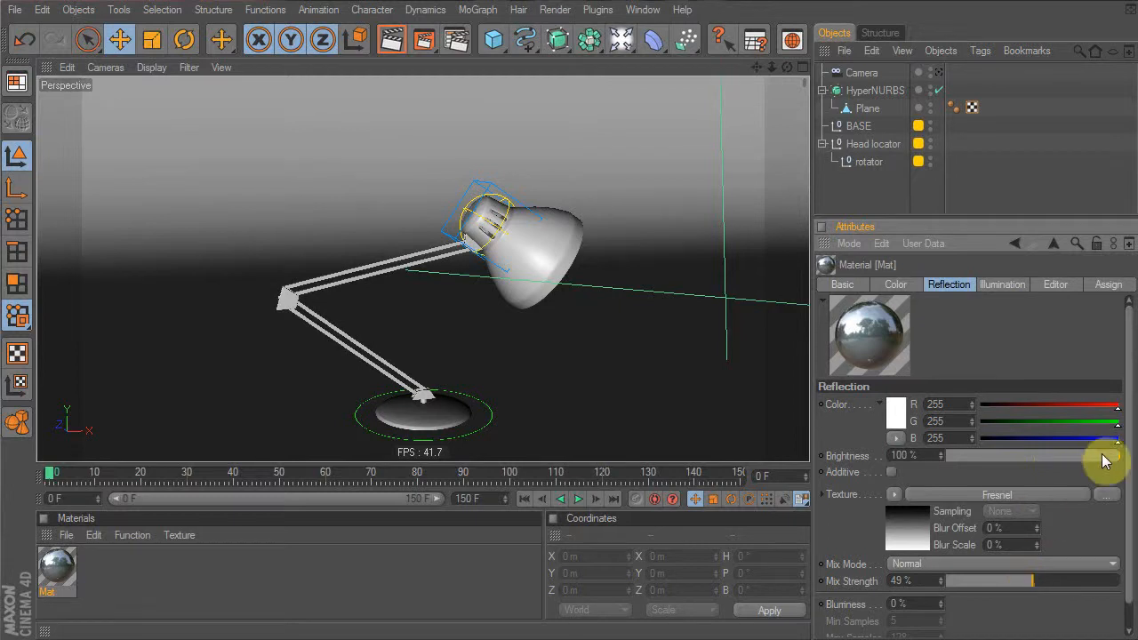
pyautogui.moveTo(1116, 456); pyautogui.dragTo(892, 474)
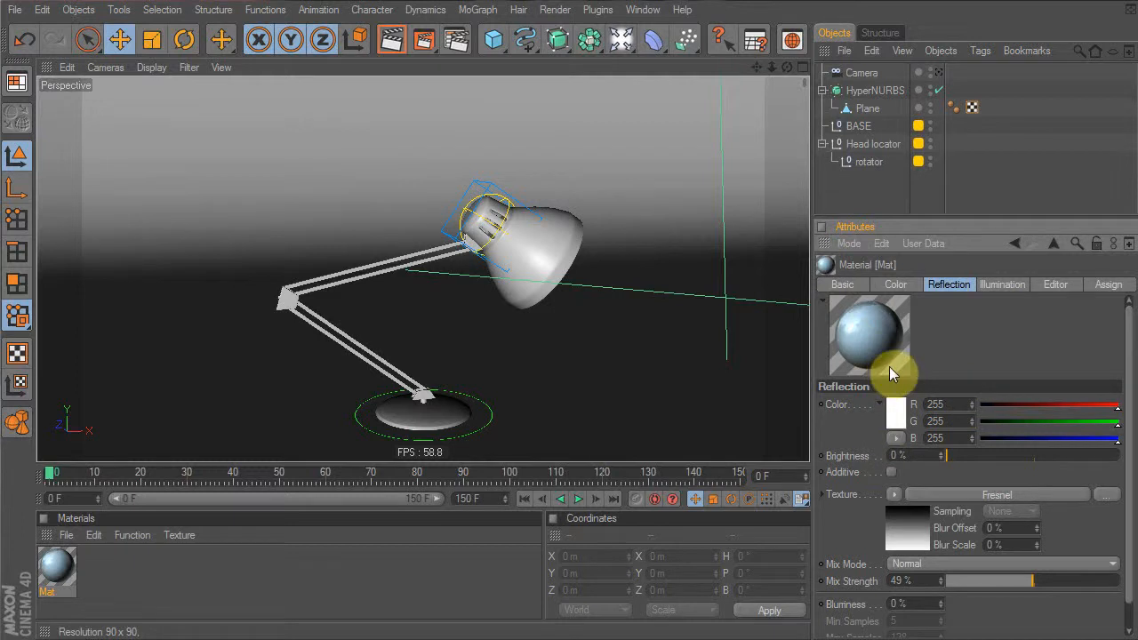
pyautogui.moveTo(950, 454); pyautogui.dragTo(977, 455)
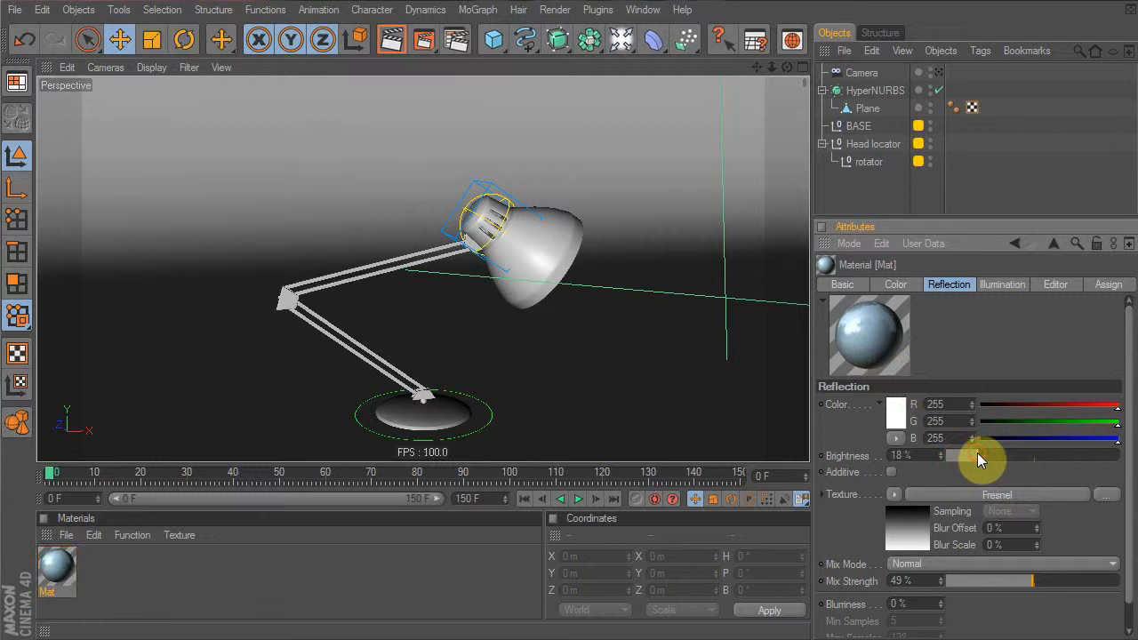
pyautogui.moveTo(1017, 582); pyautogui.dragTo(844, 577)
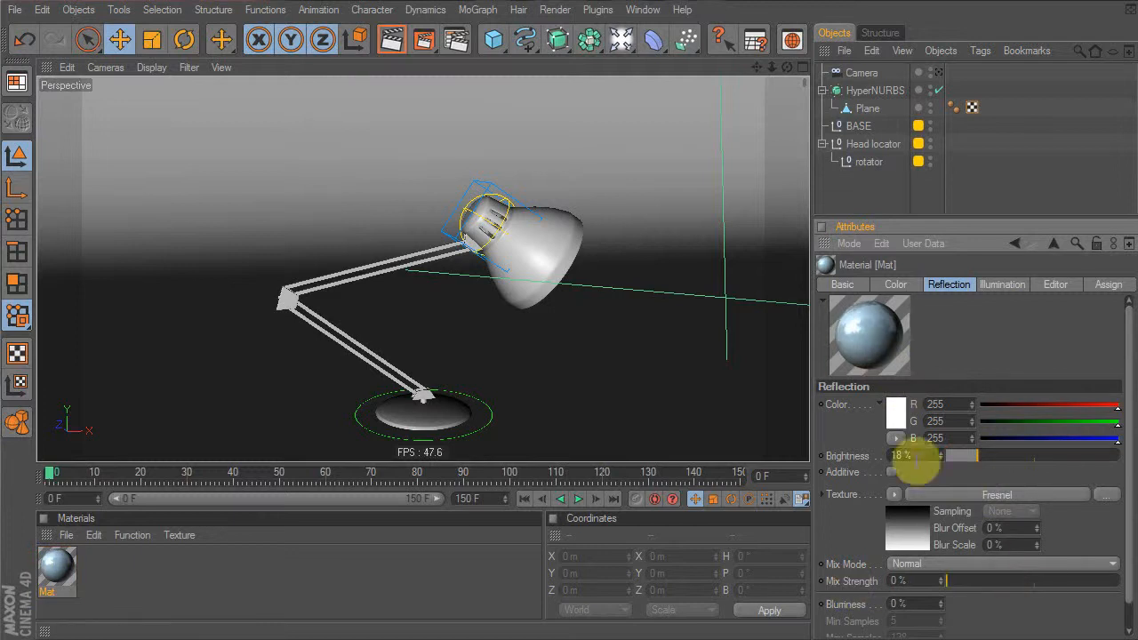
pyautogui.moveTo(954, 583); pyautogui.dragTo(1077, 585)
pyautogui.moveTo(1032, 585); pyautogui.dragTo(1003, 579)
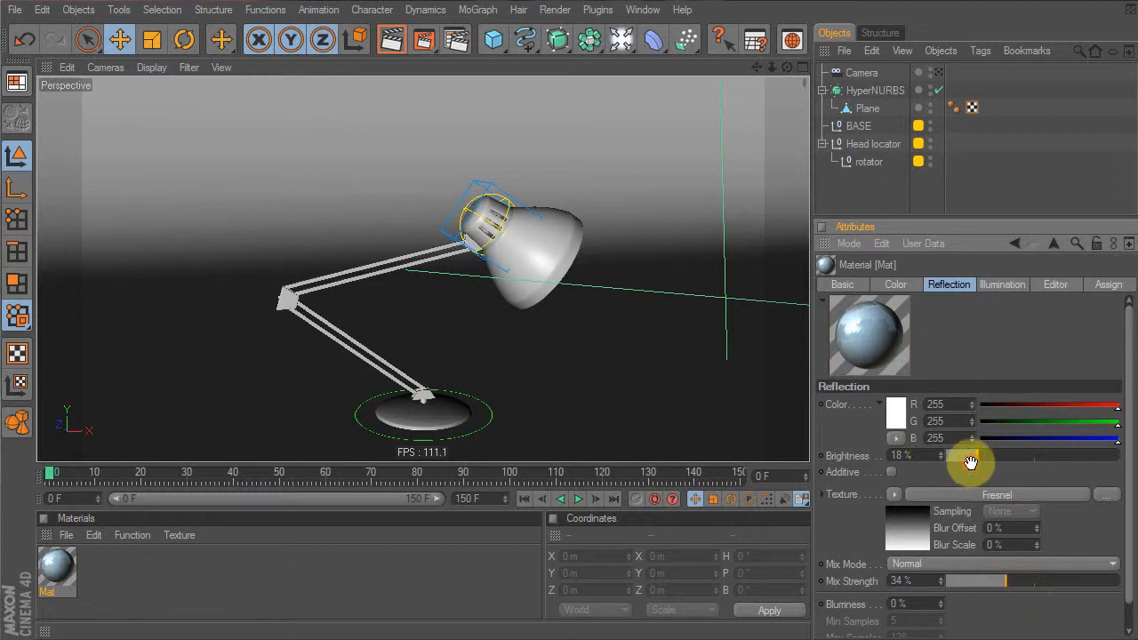
pyautogui.moveTo(972, 458); pyautogui.dragTo(957, 459)
# Tick the Specular checkbox in Mat's Basic tab
pyautogui.click(841, 285)
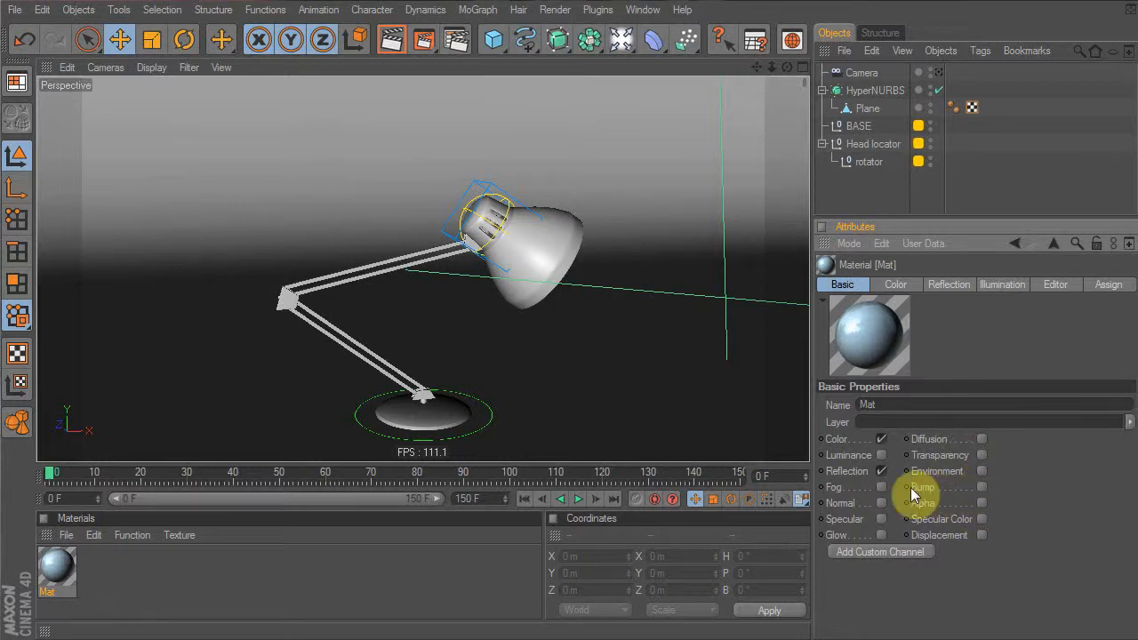
pyautogui.click(880, 519)
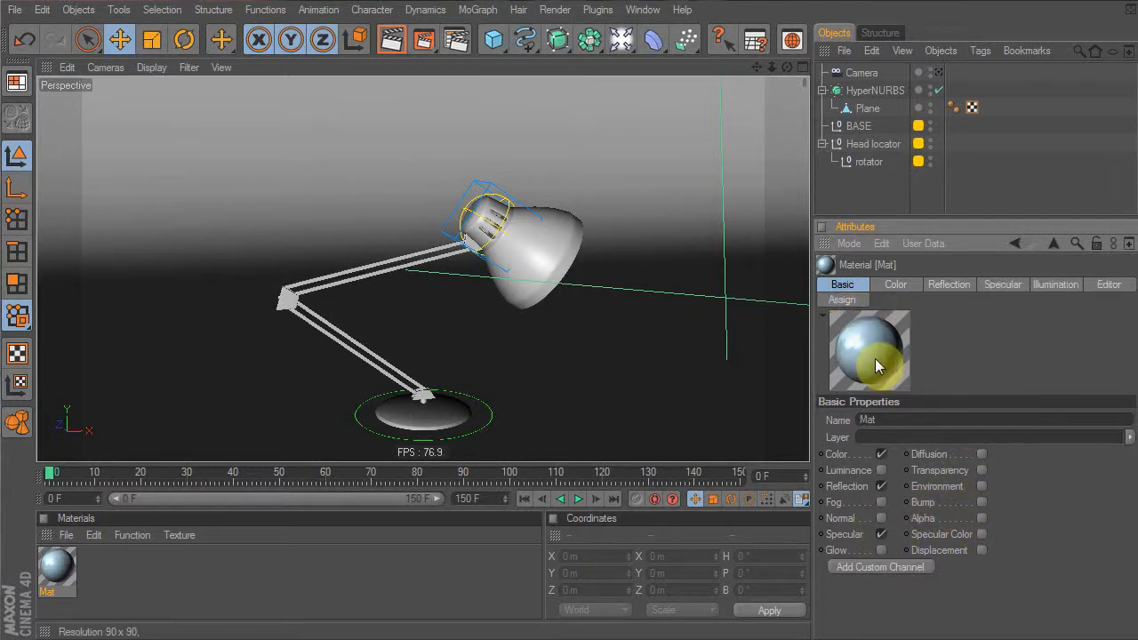
pyautogui.click(881, 531)
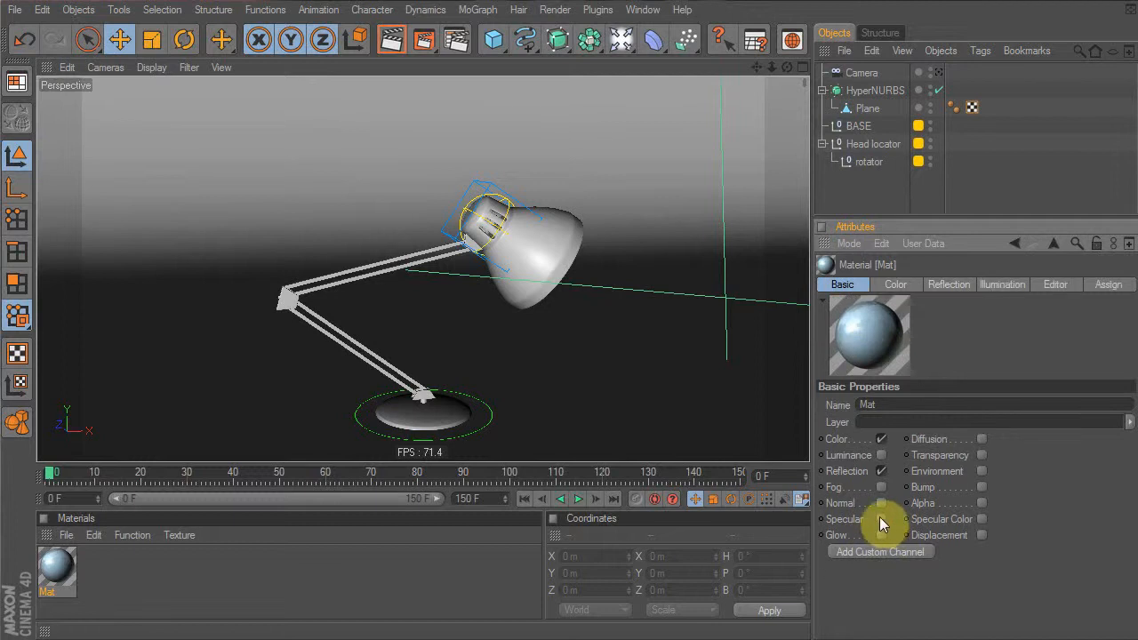
# In Mat's Specular tab, set Height to 60% and Falloff to -40%
pyautogui.click(884, 517)
pyautogui.click(1004, 285)
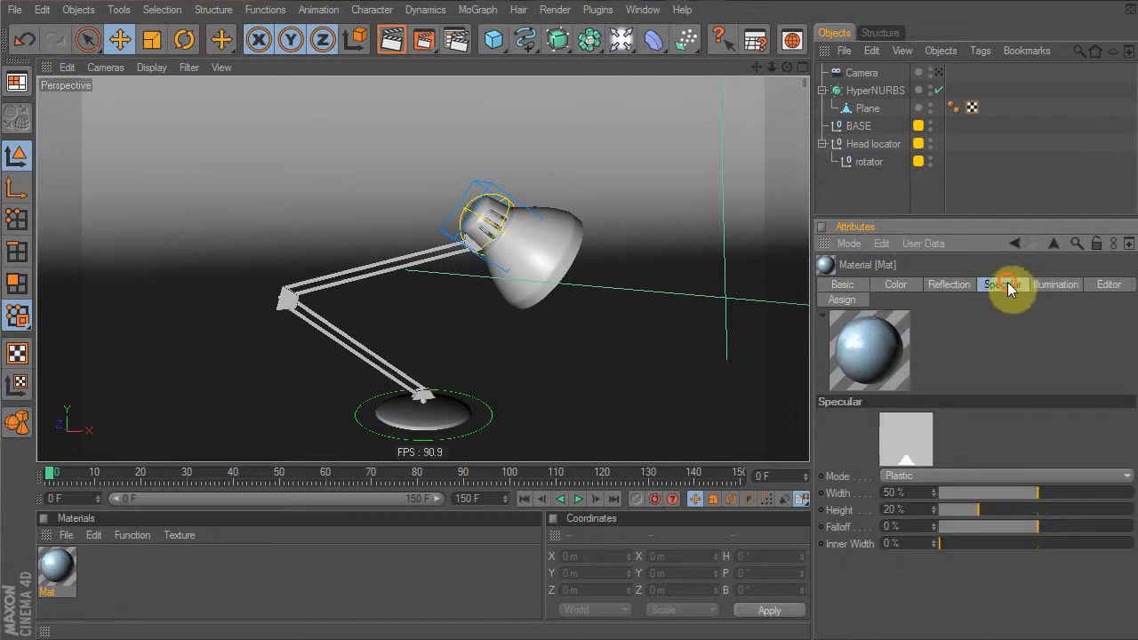
pyautogui.moveTo(1040, 496); pyautogui.dragTo(1112, 498)
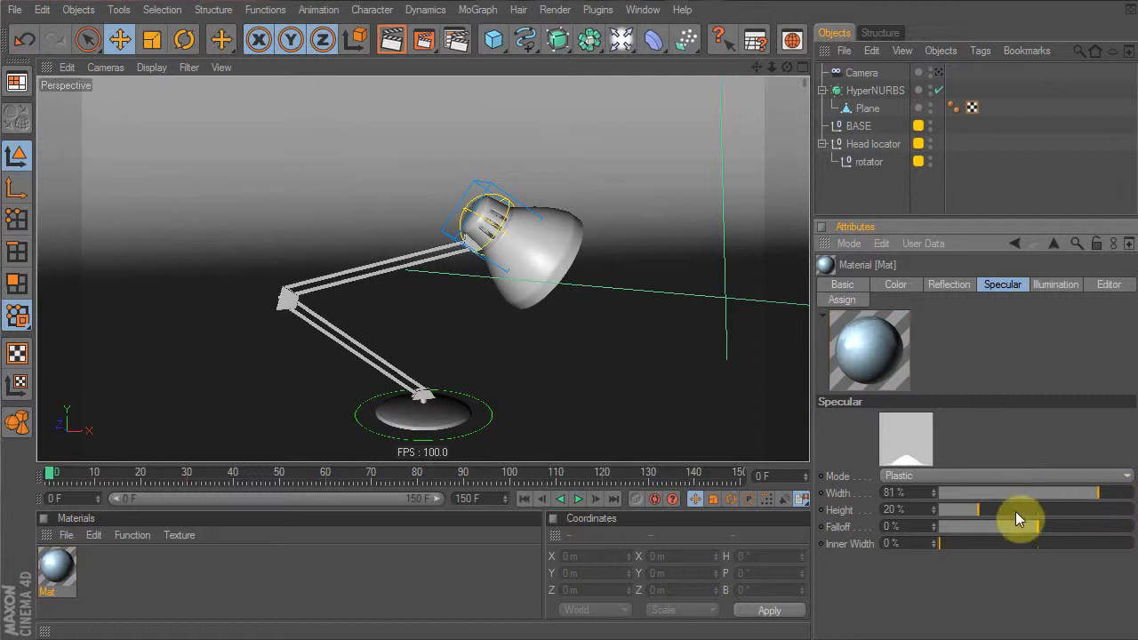
pyautogui.moveTo(982, 513); pyautogui.dragTo(964, 539)
pyautogui.moveTo(1057, 512); pyautogui.dragTo(1100, 493)
pyautogui.moveTo(994, 531); pyautogui.dragTo(964, 546)
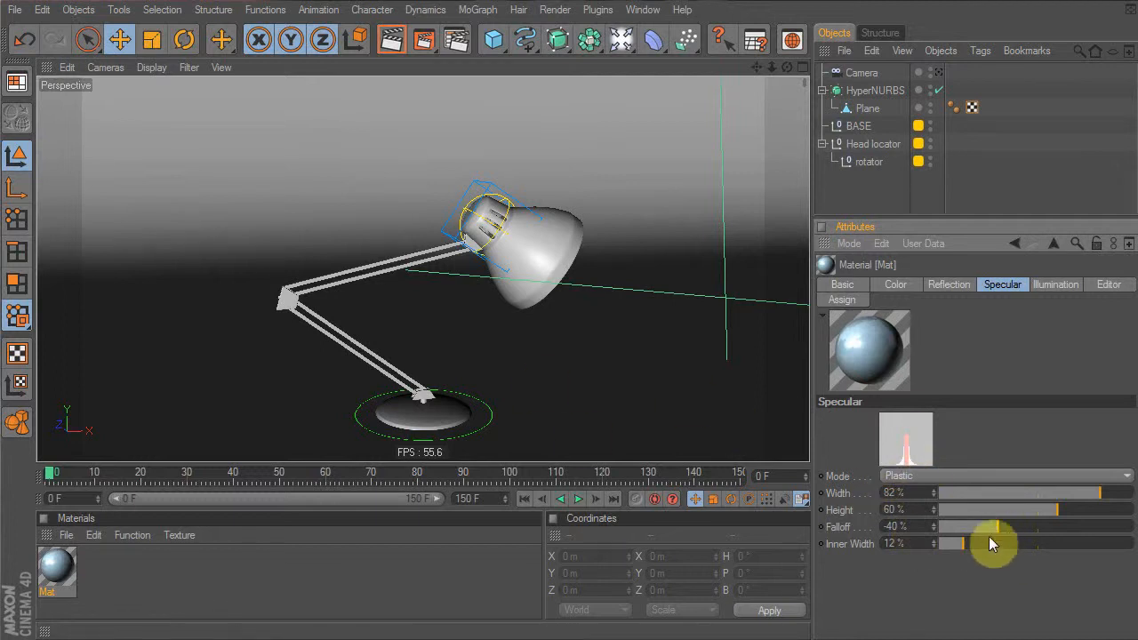
# Set specular Width 89% and Inner Width 18%, undoing an accidental drop of Mat onto the plane
pyautogui.click(1117, 497)
pyautogui.moveTo(969, 543); pyautogui.dragTo(975, 543)
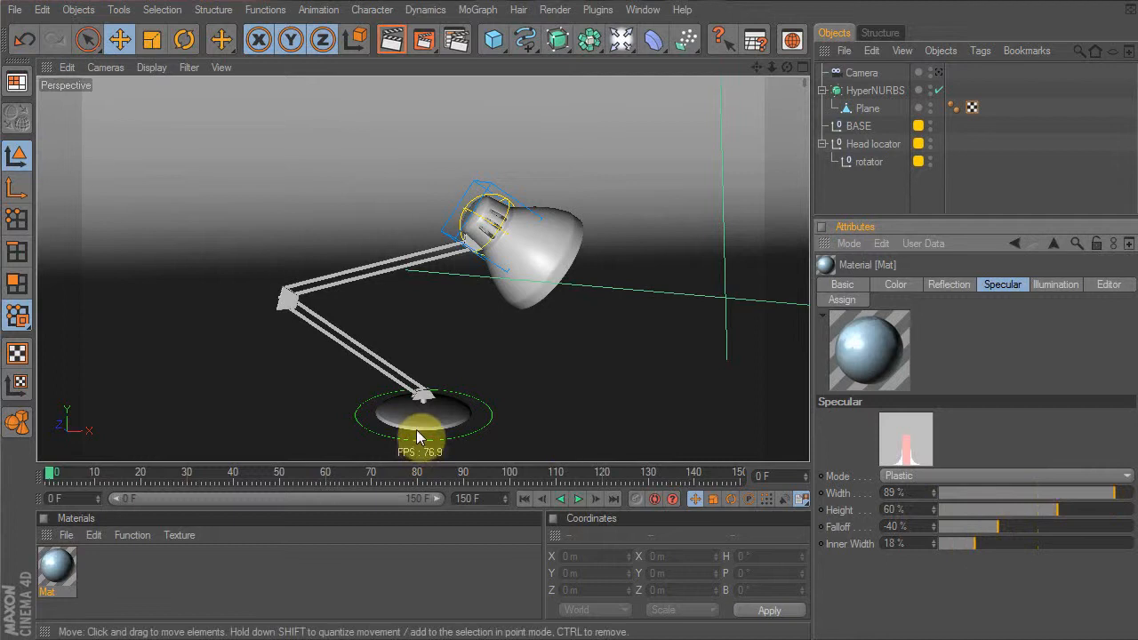
pyautogui.moveTo(56, 578); pyautogui.dragTo(529, 253)
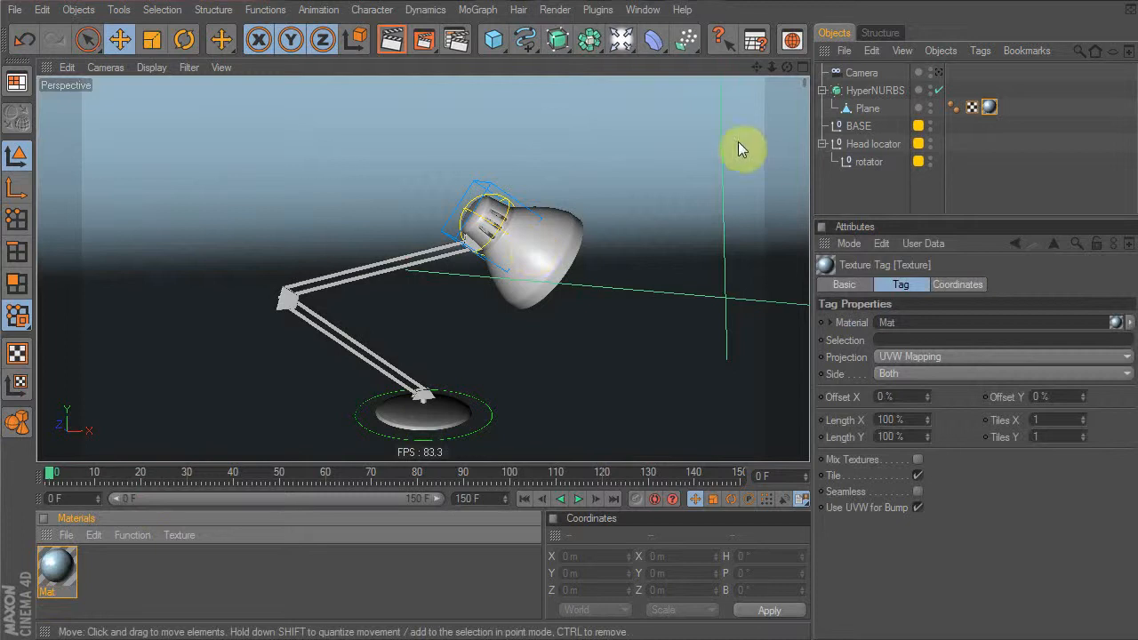
pyautogui.hotkey('ctrl', 'z')
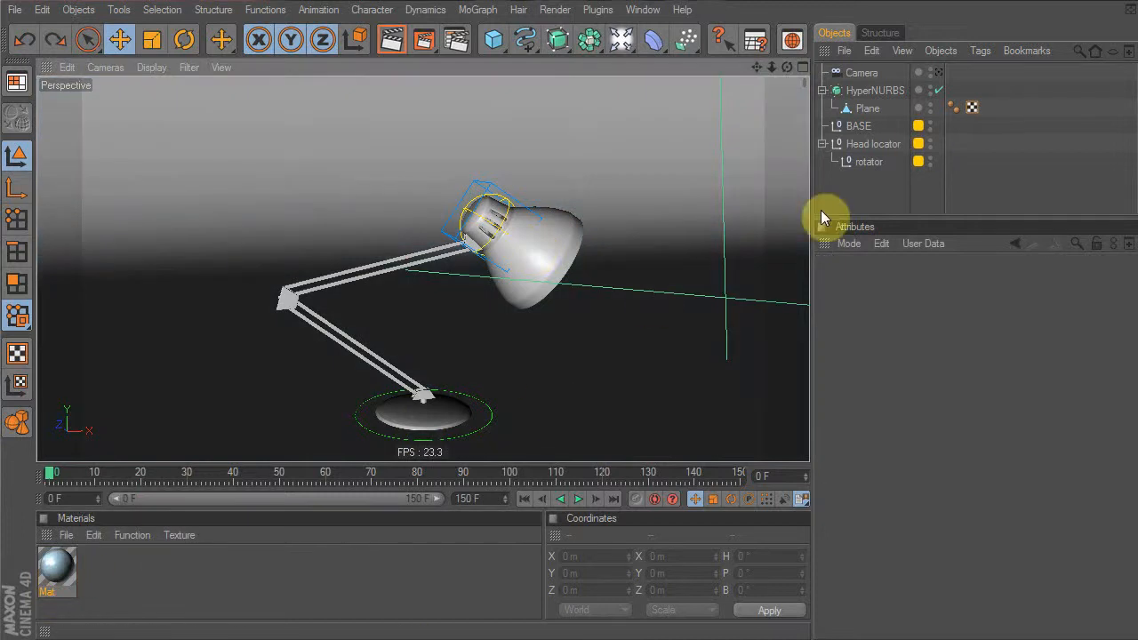
# In the Layer Browser (Shift+F4), toggle the bones layer's M switch so lamp parts list, then close it
pyautogui.hotkey('shift', 'F4')
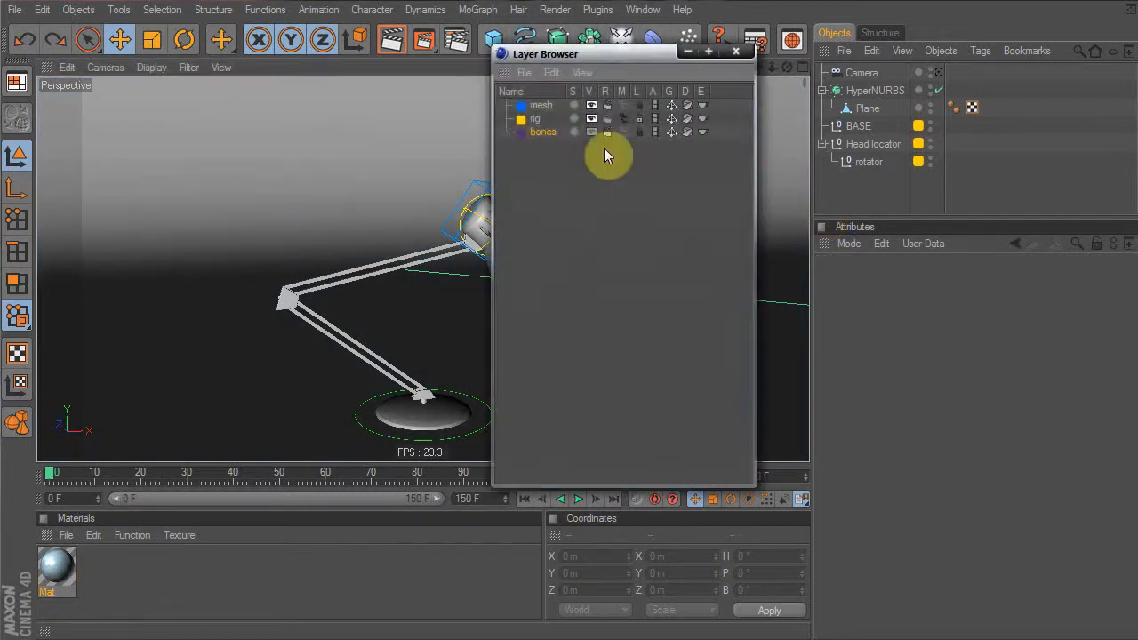
pyautogui.moveTo(565, 56); pyautogui.dragTo(560, 88)
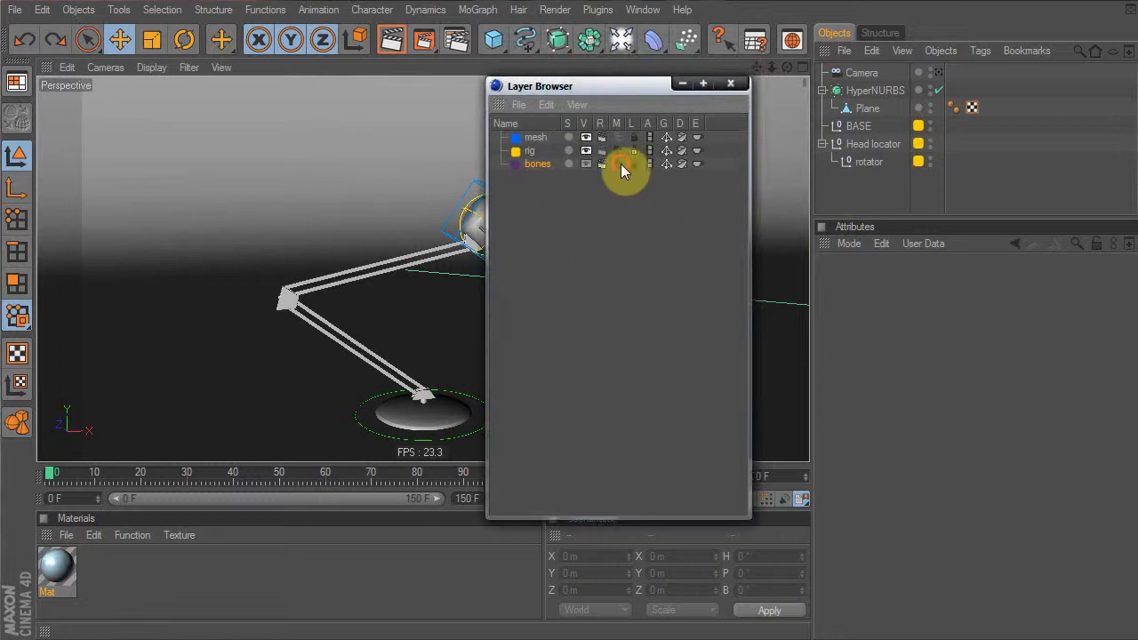
pyautogui.click(622, 164)
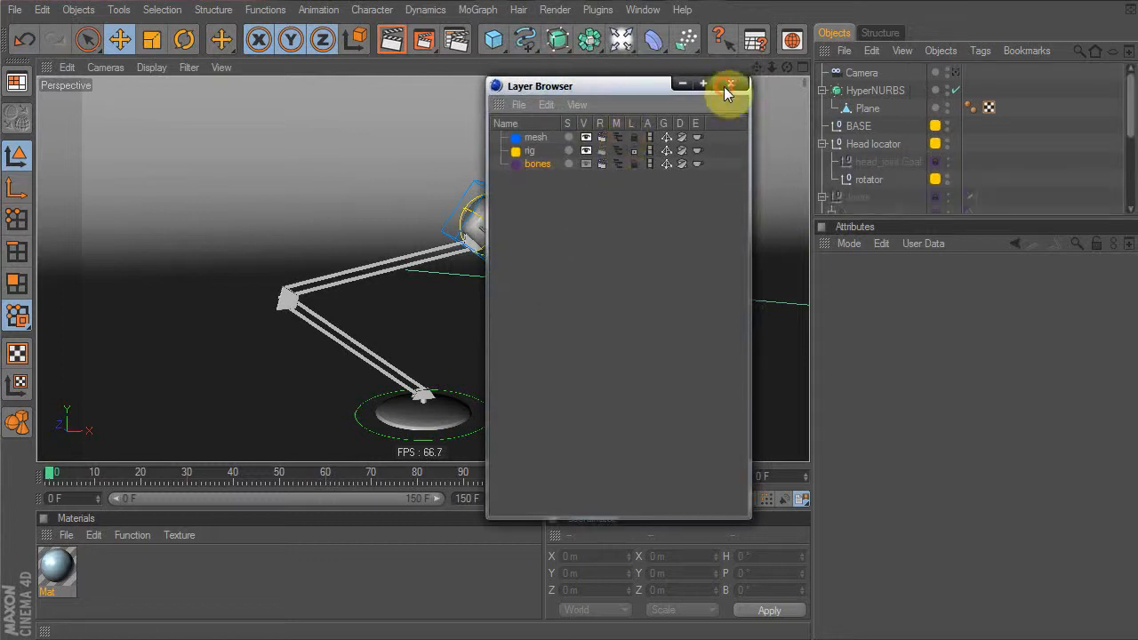
pyautogui.click(634, 212)
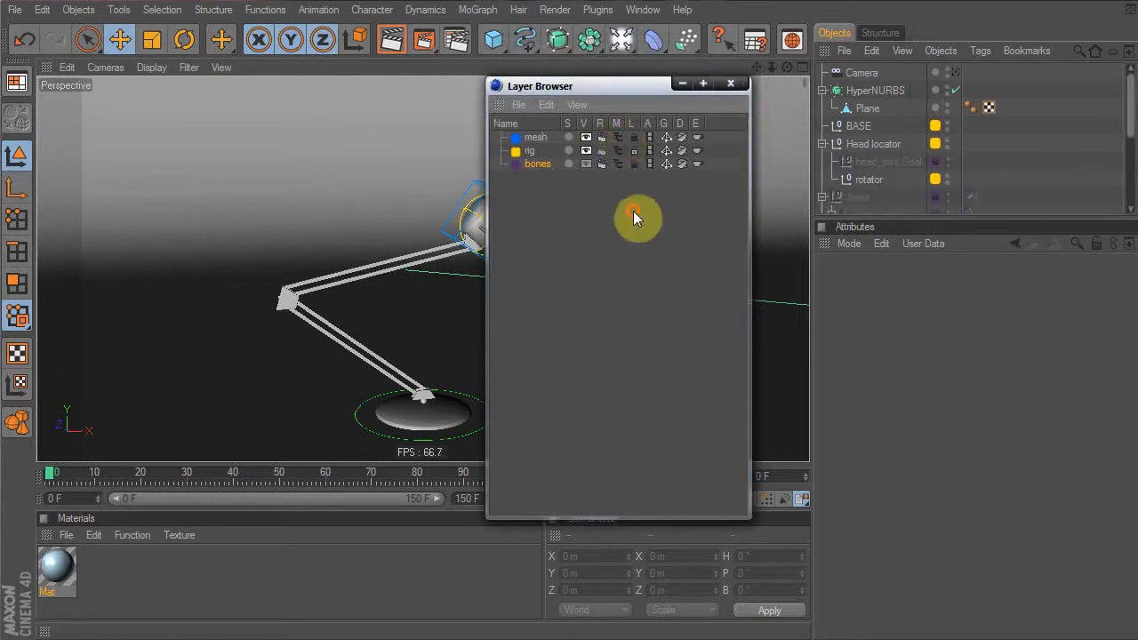
pyautogui.click(617, 164)
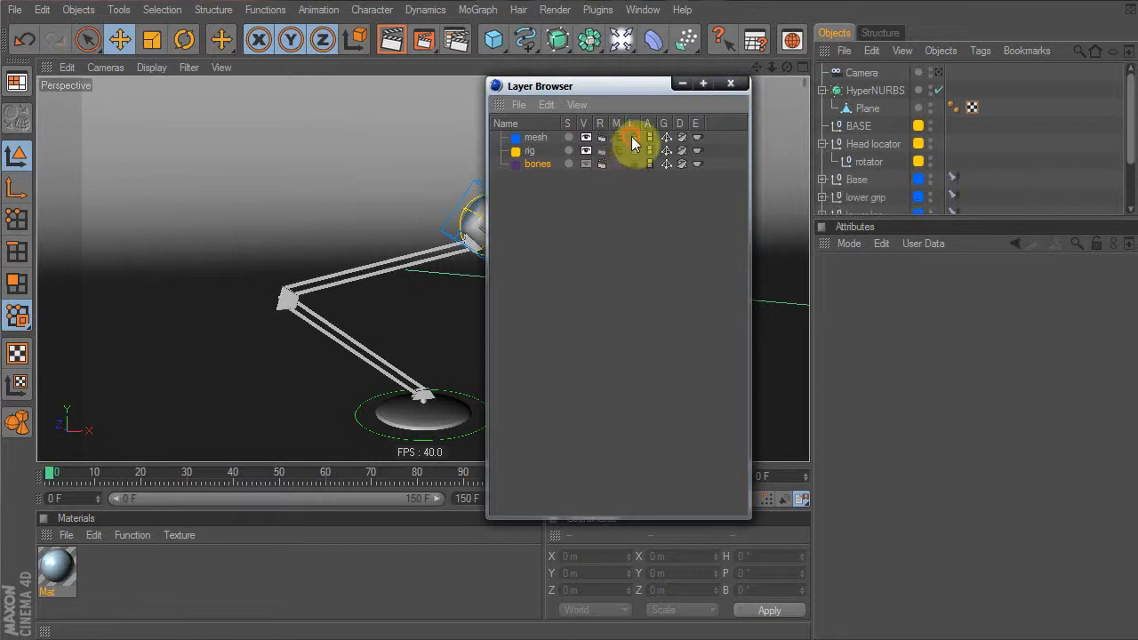
pyautogui.click(730, 84)
# Apply Mat to Base, copy its tag onto the other five lamp parts, and create Mat.1
pyautogui.moveTo(895, 222); pyautogui.dragTo(879, 364)
pyautogui.moveTo(54, 564); pyautogui.dragTo(862, 176)
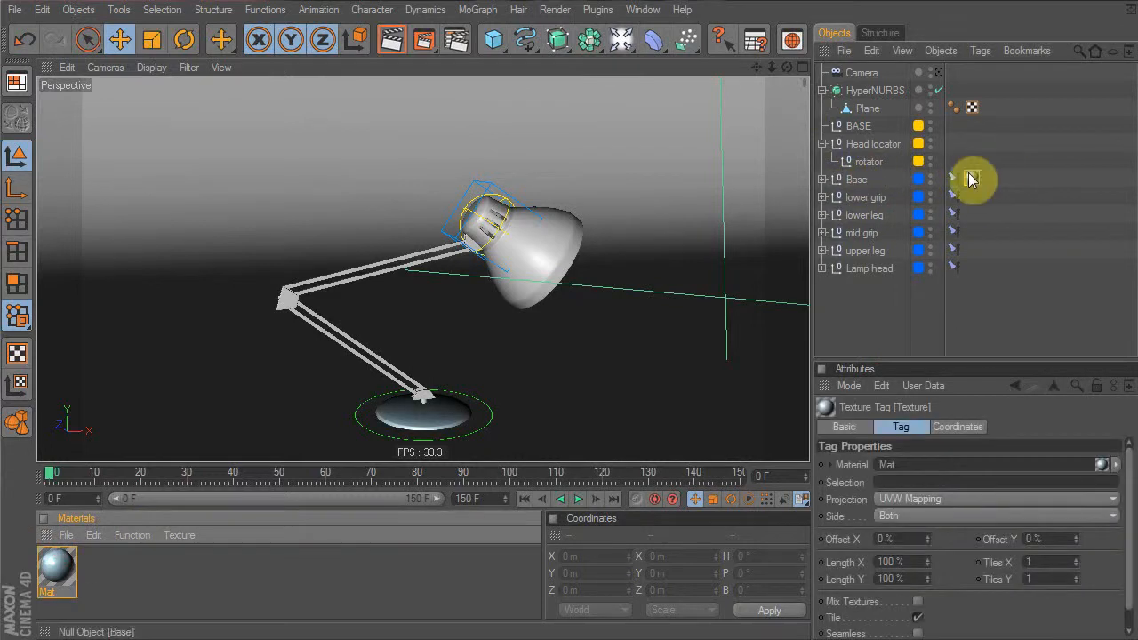
pyautogui.keyDown('ctrl'); pyautogui.moveTo(975, 181); pyautogui.dragTo(968, 268); pyautogui.keyUp('ctrl')
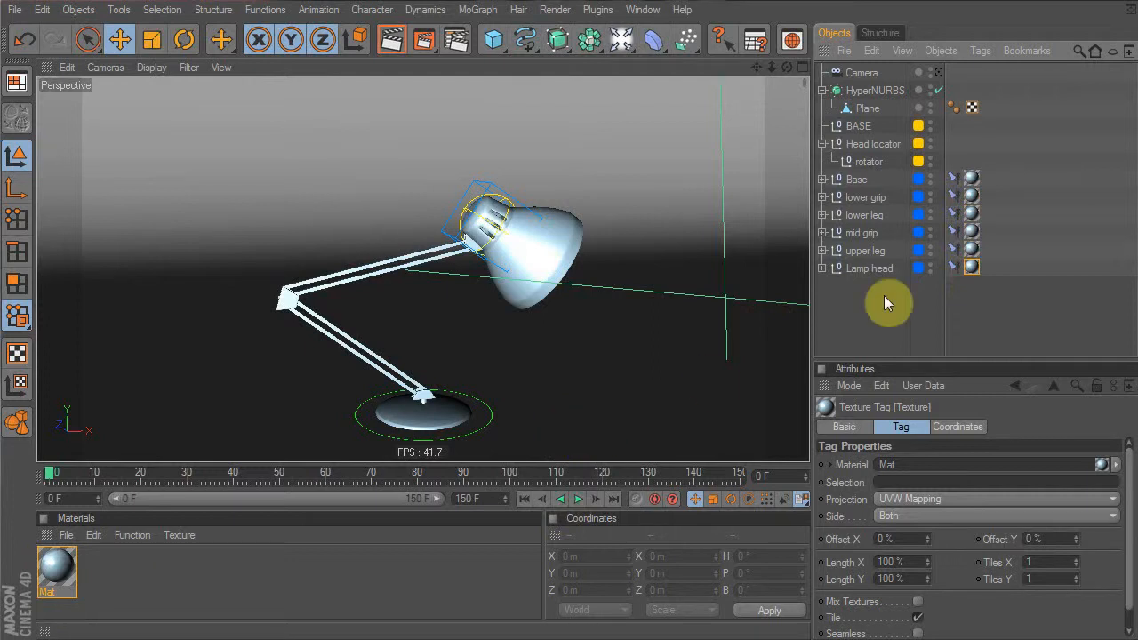
pyautogui.doubleClick(172, 560)
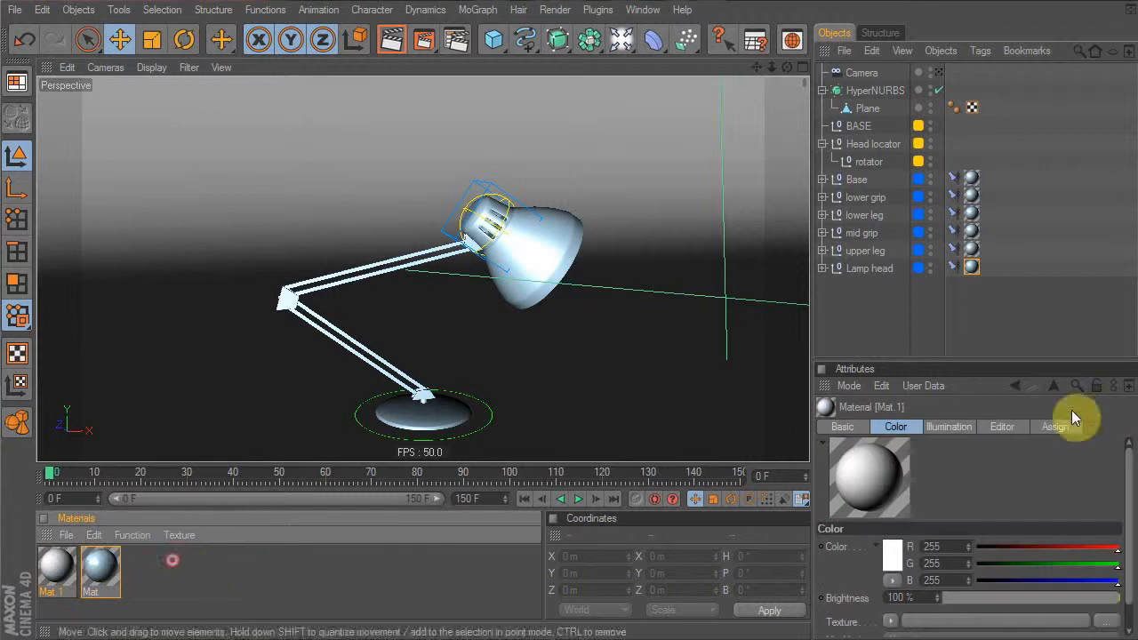
# Tint Mat.1 pale blue (R196 G231 B255) and apply it to the backdrop Plane
pyautogui.moveTo(1078, 359); pyautogui.dragTo(1086, 252)
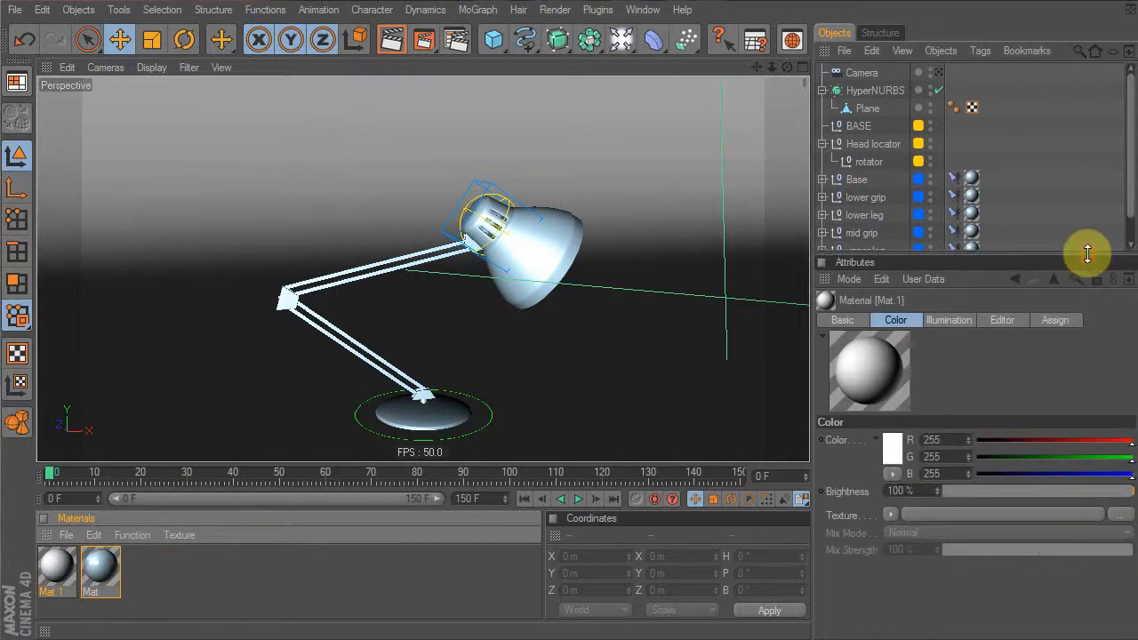
pyautogui.moveTo(1111, 439); pyautogui.dragTo(1117, 465)
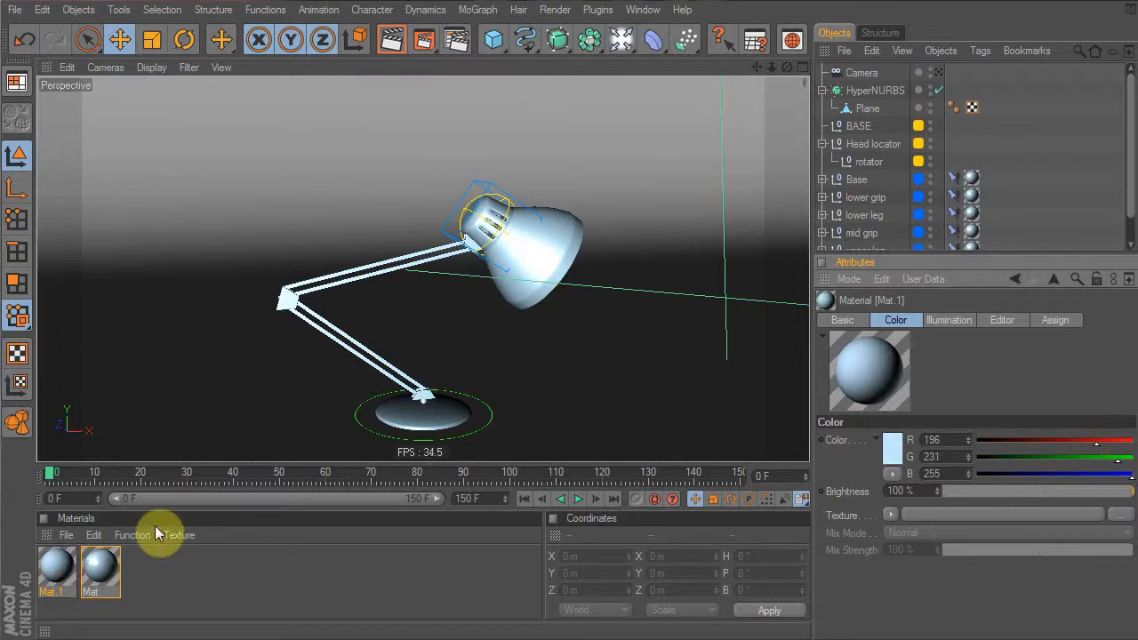
pyautogui.click(50, 574)
pyautogui.moveTo(401, 148); pyautogui.dragTo(403, 145)
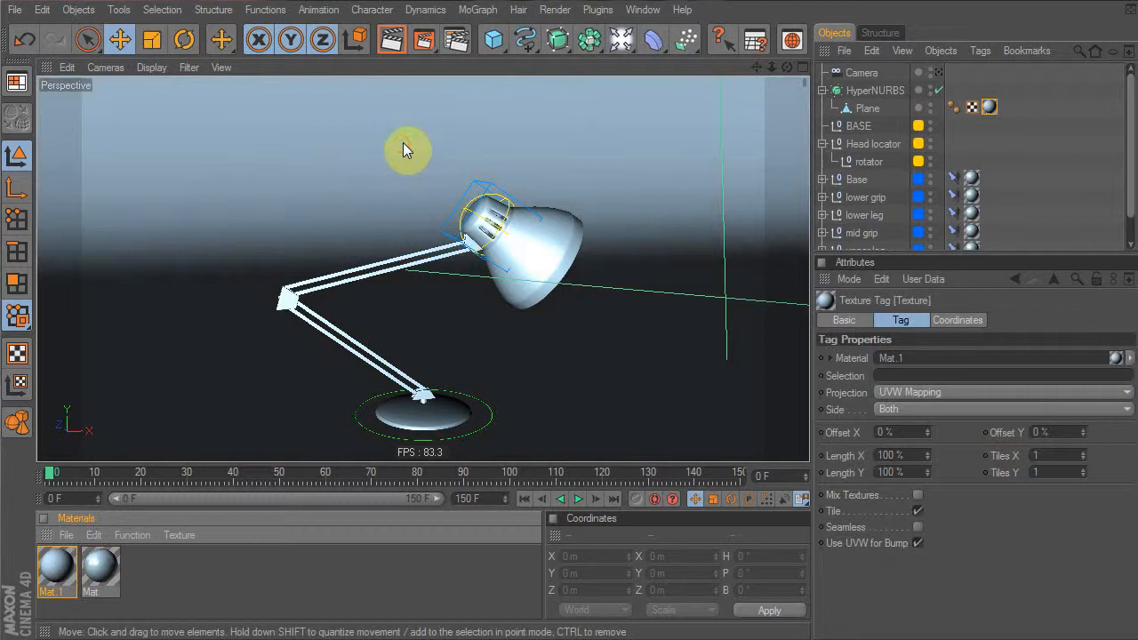
pyautogui.moveTo(510, 229)
pyautogui.keyDown('alt'); pyautogui.mouseDown()
pyautogui.moveTo(520, 247)
pyautogui.moveTo(507, 233)
pyautogui.mouseUp(); pyautogui.keyUp('alt')
# Look through the scene camera and render a test image of the lamp scene
pyautogui.click(939, 73)
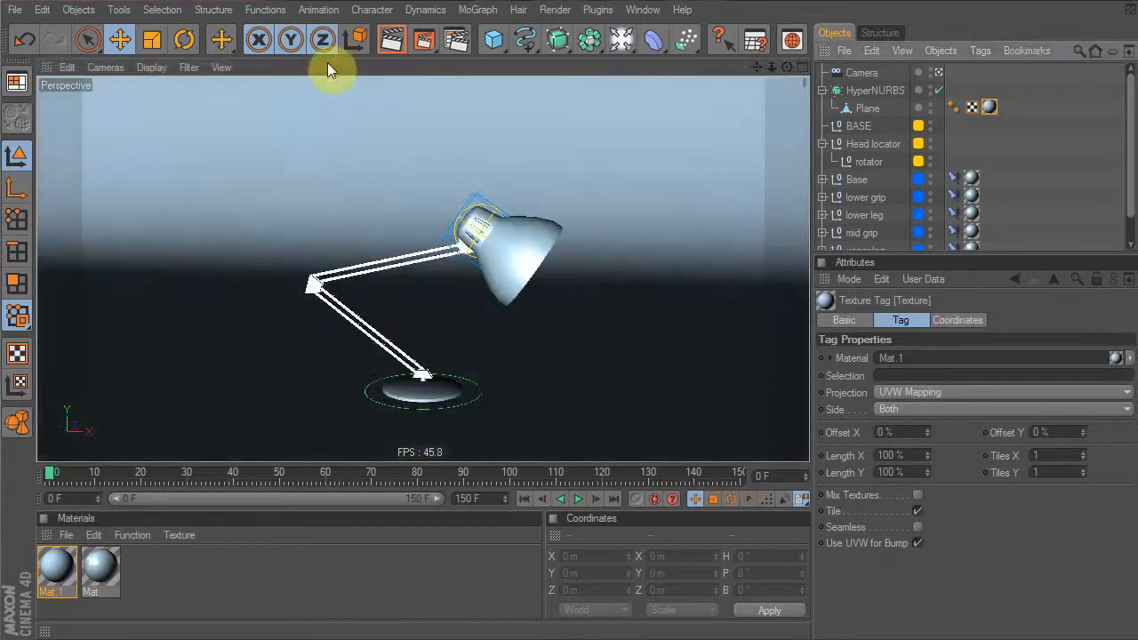
pyautogui.click(392, 40)
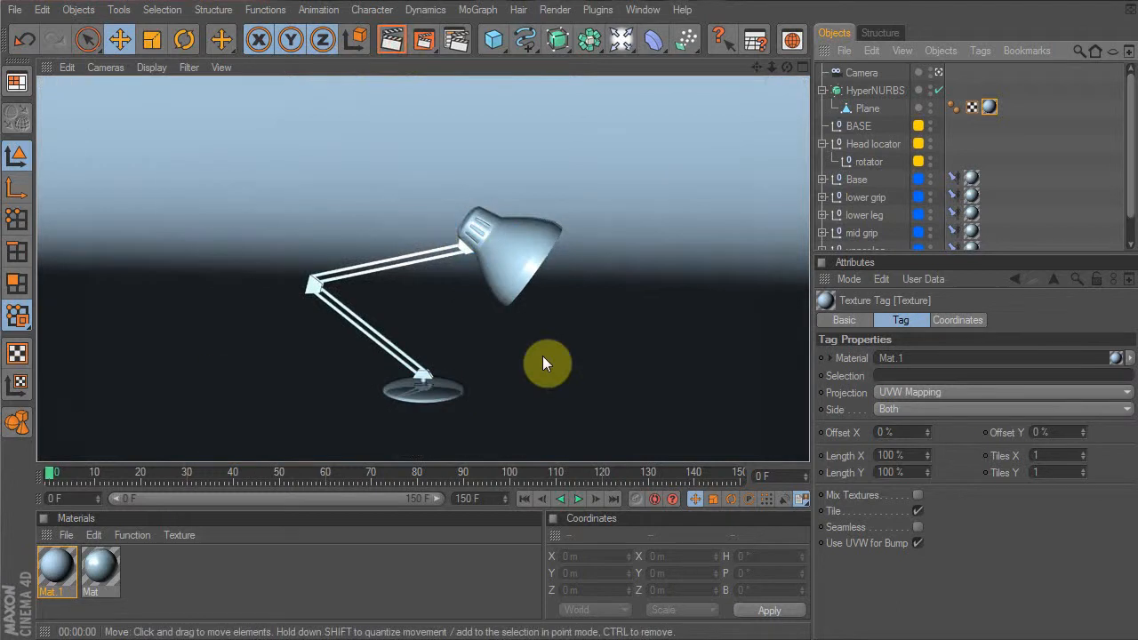
pyautogui.keyDown('alt'); pyautogui.moveTo(632, 359); pyautogui.dragTo(624, 349); pyautogui.keyUp('alt')
# Preview the lamp animation up to frame 48, then return to frame 0
pyautogui.moveTo(85, 481); pyautogui.dragTo(48, 484)
pyautogui.click(275, 332)
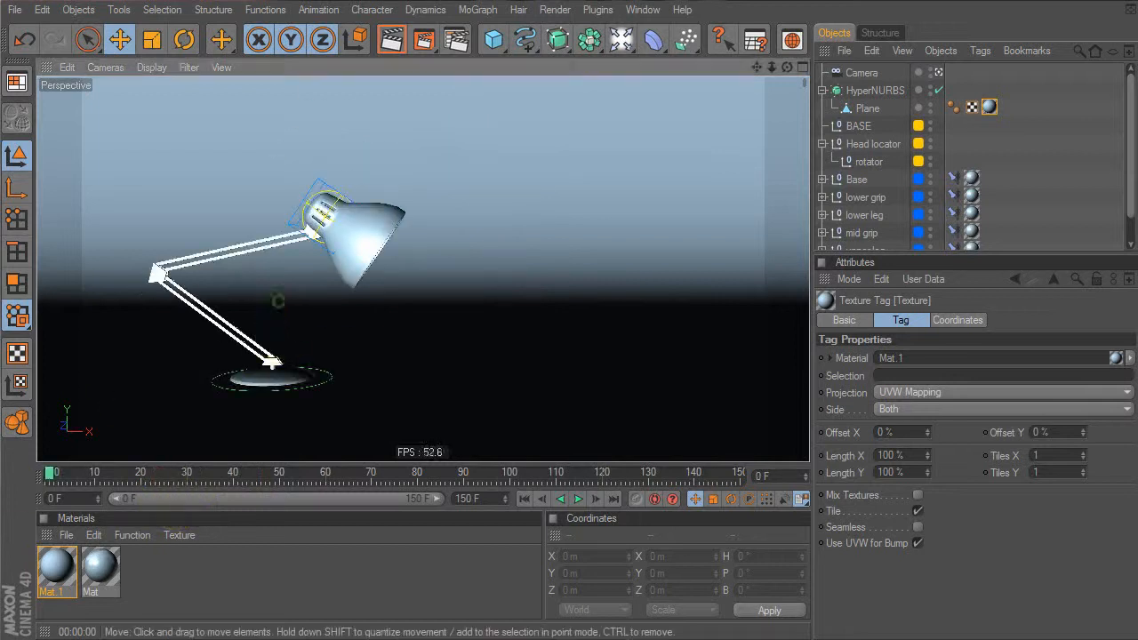
pyautogui.keyDown('alt'); pyautogui.moveTo(277, 301); pyautogui.dragTo(302, 304, button='middle'); pyautogui.keyUp('alt')
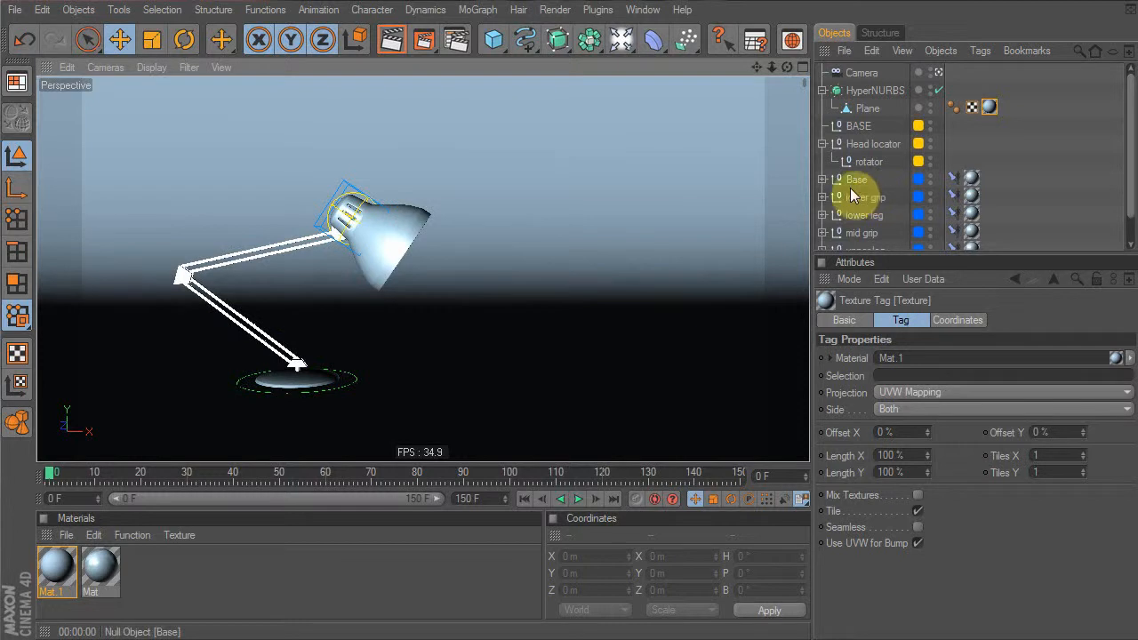
# Switch to four viewports, dock Coordinates with Attributes, and fold the Materials panel away
pyautogui.middleClick(315, 221)
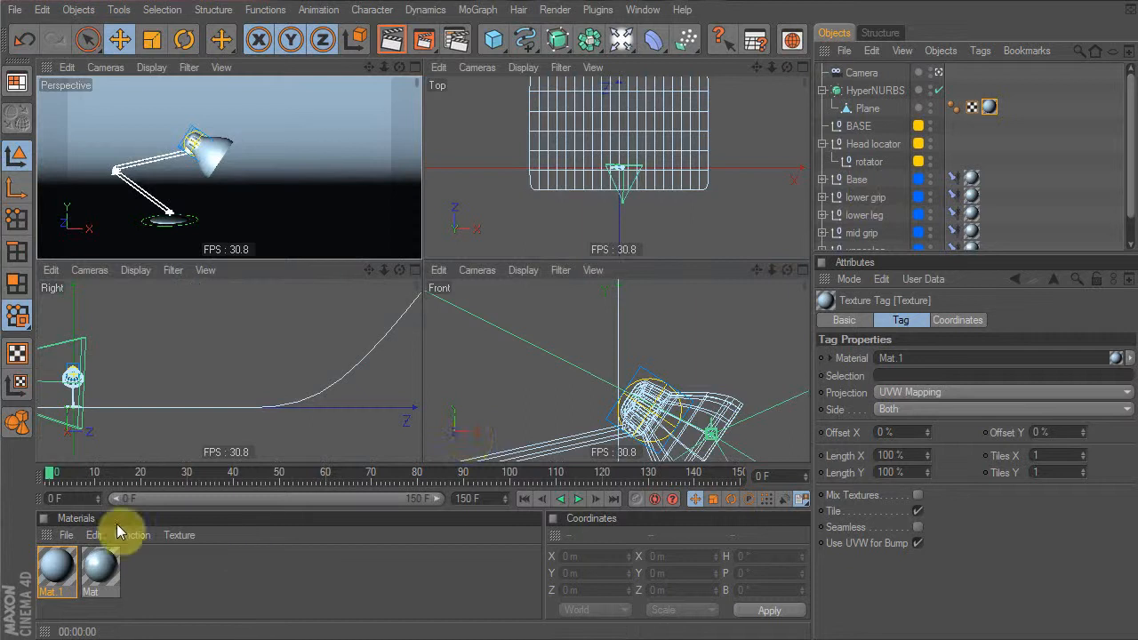
pyautogui.keyDown('ctrl'); pyautogui.click(50, 536); pyautogui.keyUp('ctrl')
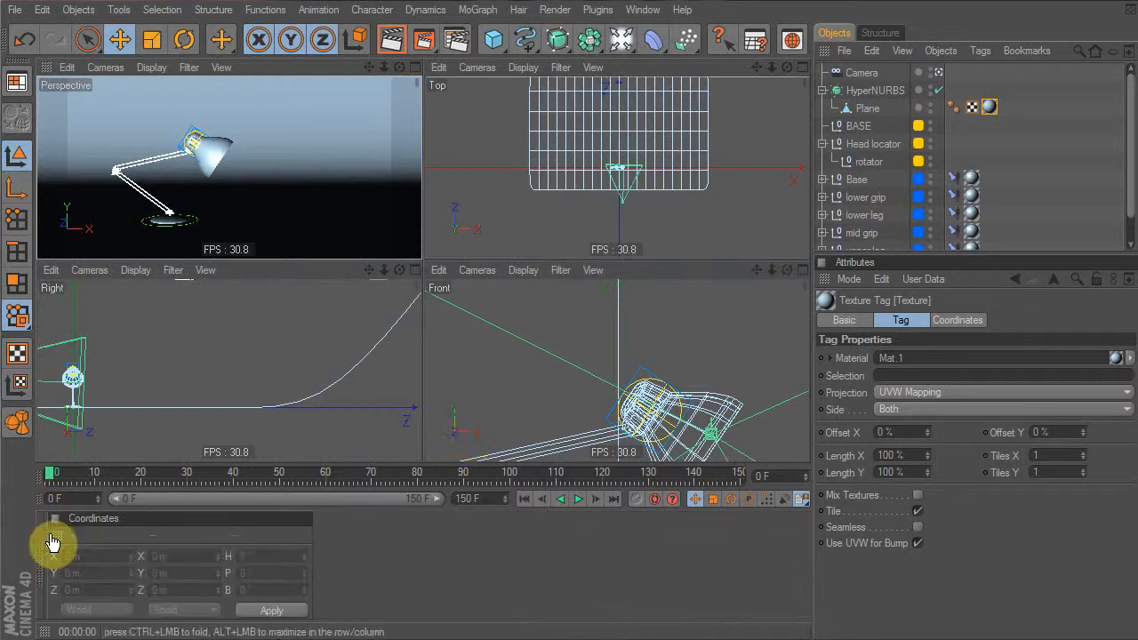
pyautogui.moveTo(55, 535); pyautogui.dragTo(920, 592)
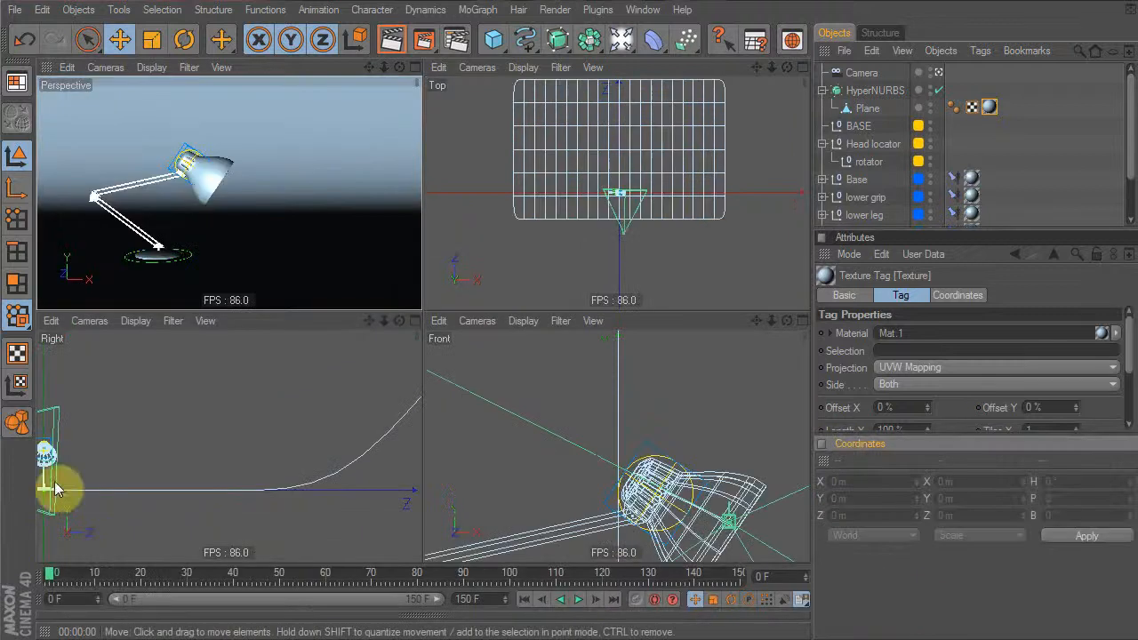
pyautogui.moveTo(985, 440); pyautogui.dragTo(982, 561)
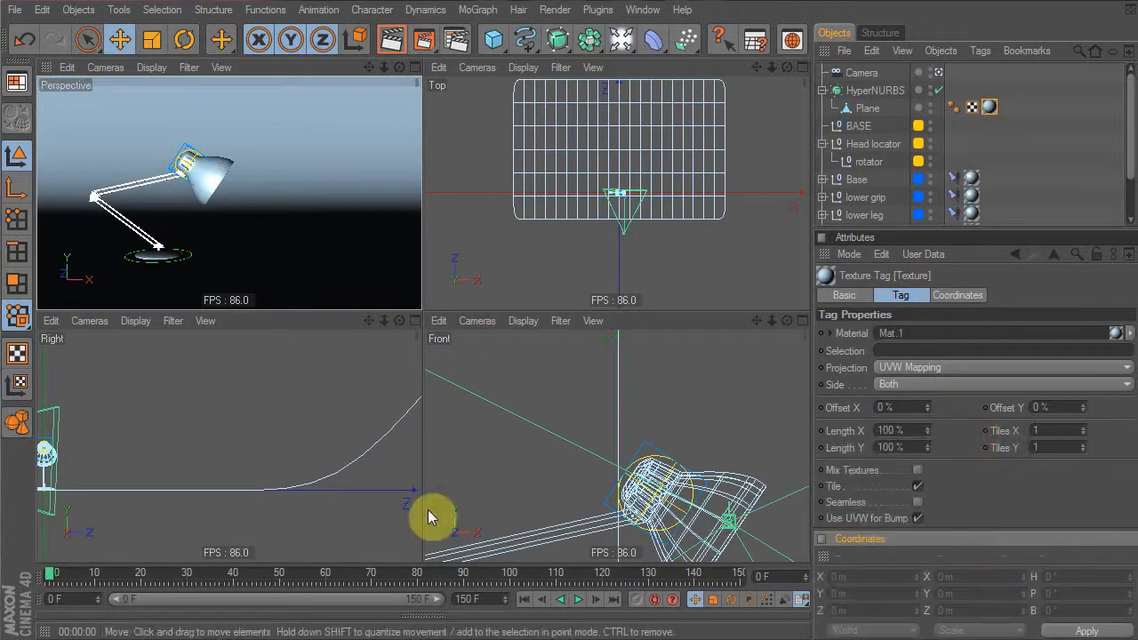
pyautogui.click(418, 615)
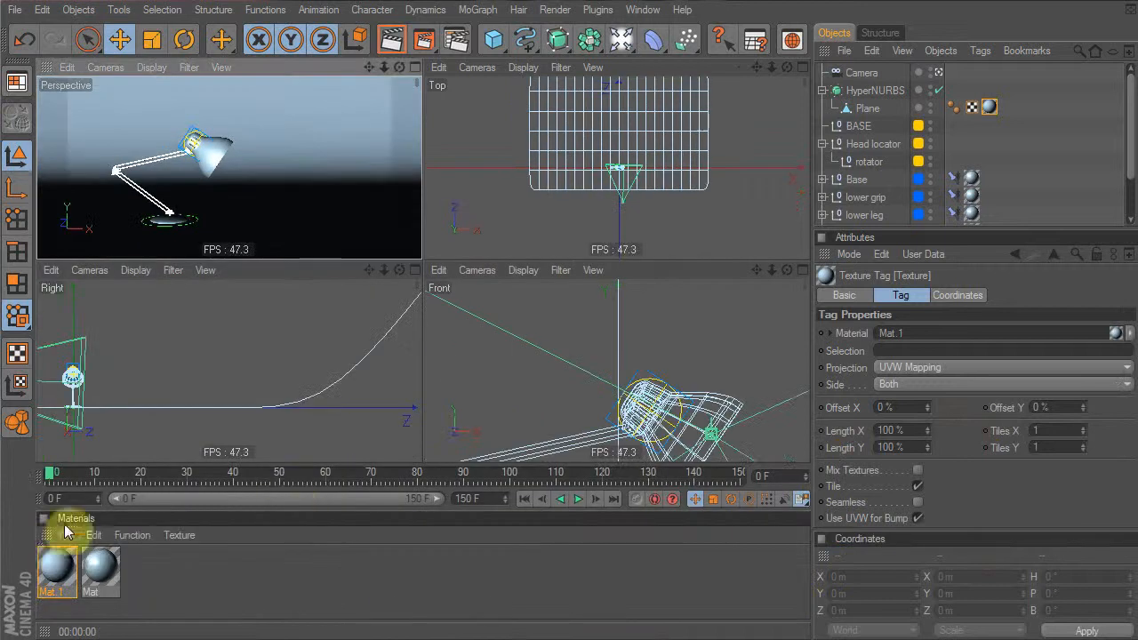
pyautogui.click(43, 520)
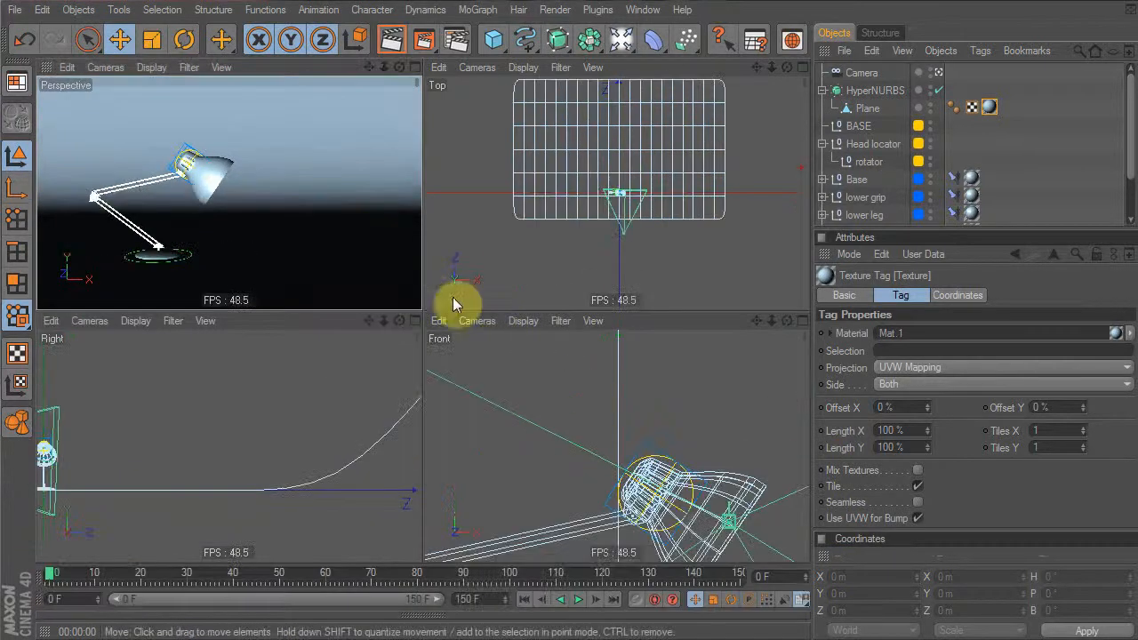
# Add an area light and move it up above the lamp in the side and front views
pyautogui.click(623, 39)
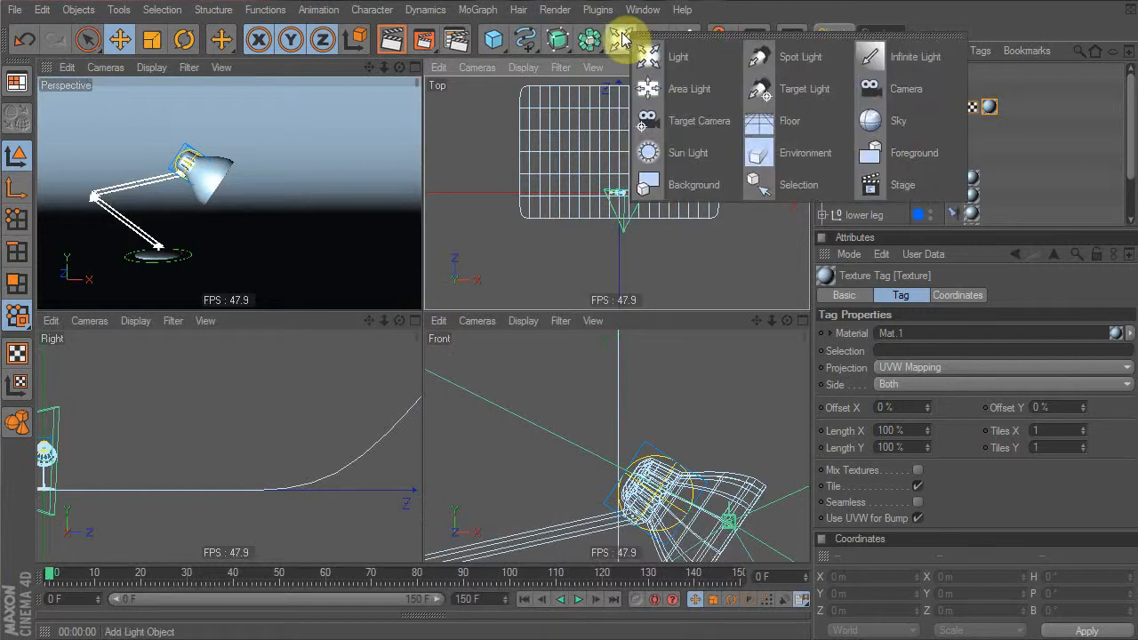
pyautogui.click(680, 91)
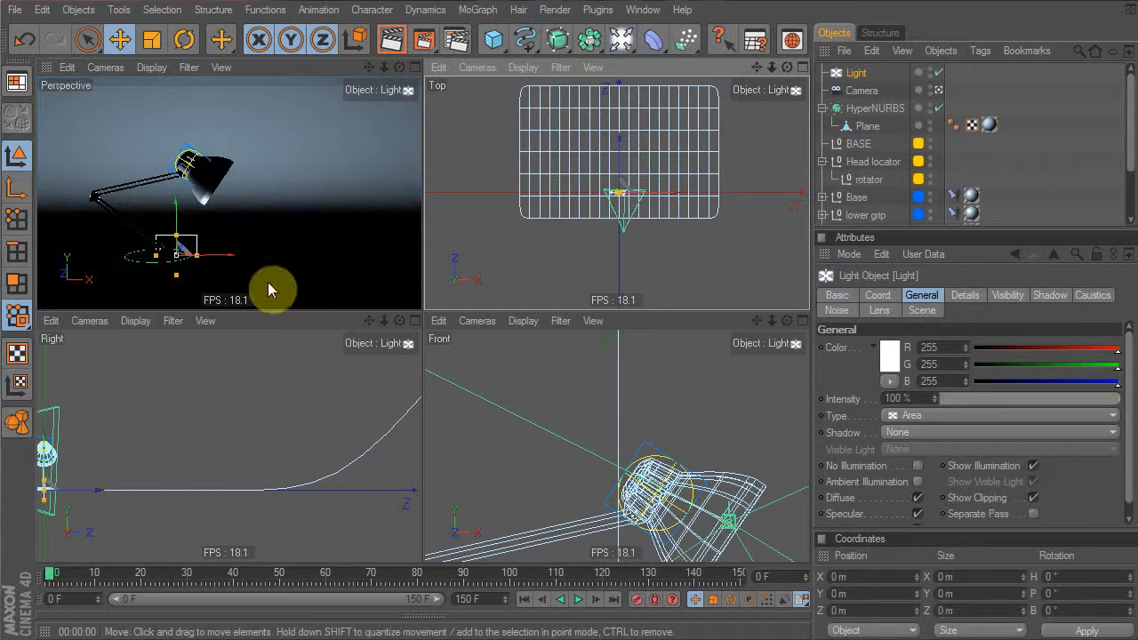
pyautogui.keyDown('alt'); pyautogui.moveTo(211, 463); pyautogui.dragTo(411, 455, button='middle'); pyautogui.keyUp('alt')
pyautogui.moveTo(291, 511); pyautogui.dragTo(202, 452)
pyautogui.keyDown('alt'); pyautogui.moveTo(611, 459); pyautogui.dragTo(534, 459, button='right'); pyautogui.keyUp('alt')
# Stretch the area light into a wide rectangle over the lamp and test-render the perspective view
pyautogui.scroll(-2, 700, 465)
pyautogui.moveTo(636, 429); pyautogui.dragTo(733, 430)
pyautogui.moveTo(617, 411); pyautogui.dragTo(617, 388)
pyautogui.moveTo(584, 482); pyautogui.dragTo(601, 503)
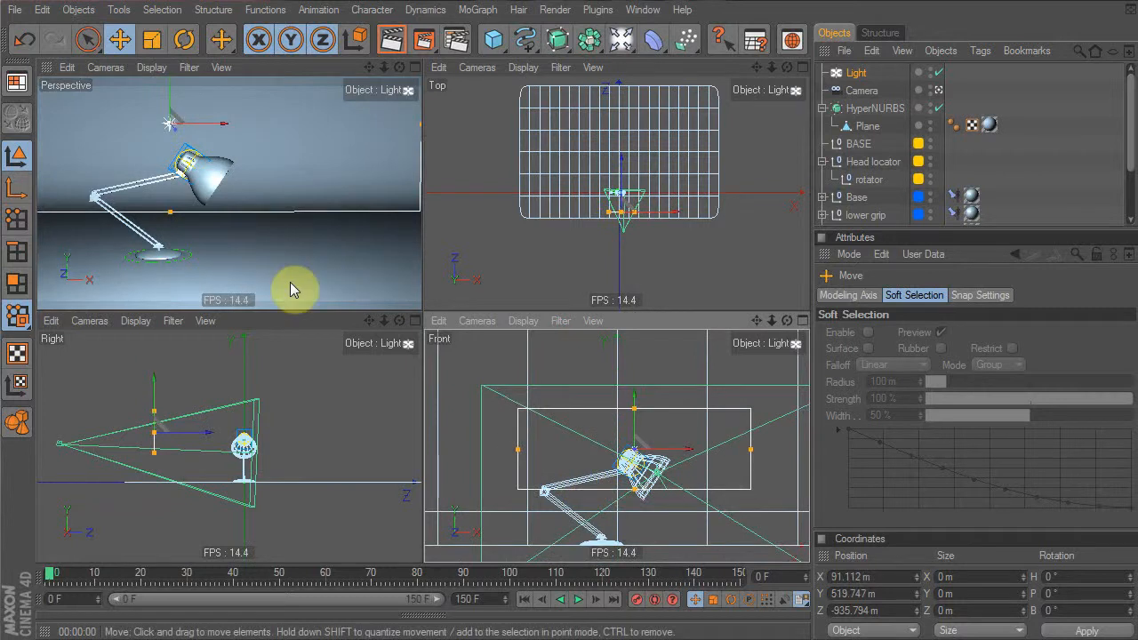
pyautogui.click(392, 41)
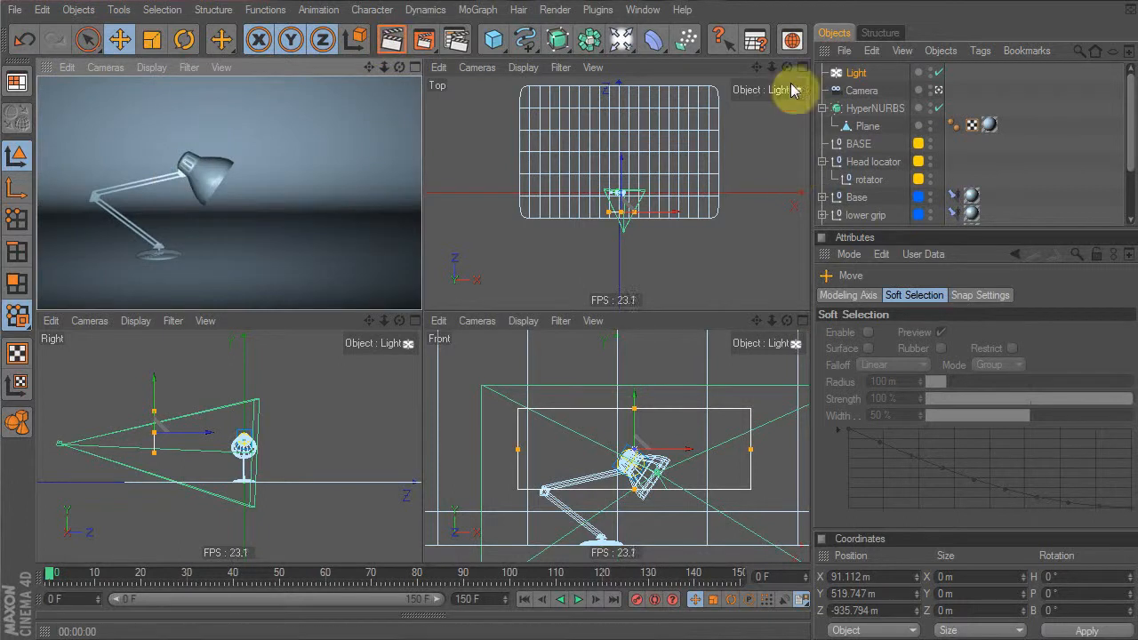
# Set the light's shadow type to Area and render the view
pyautogui.click(853, 73)
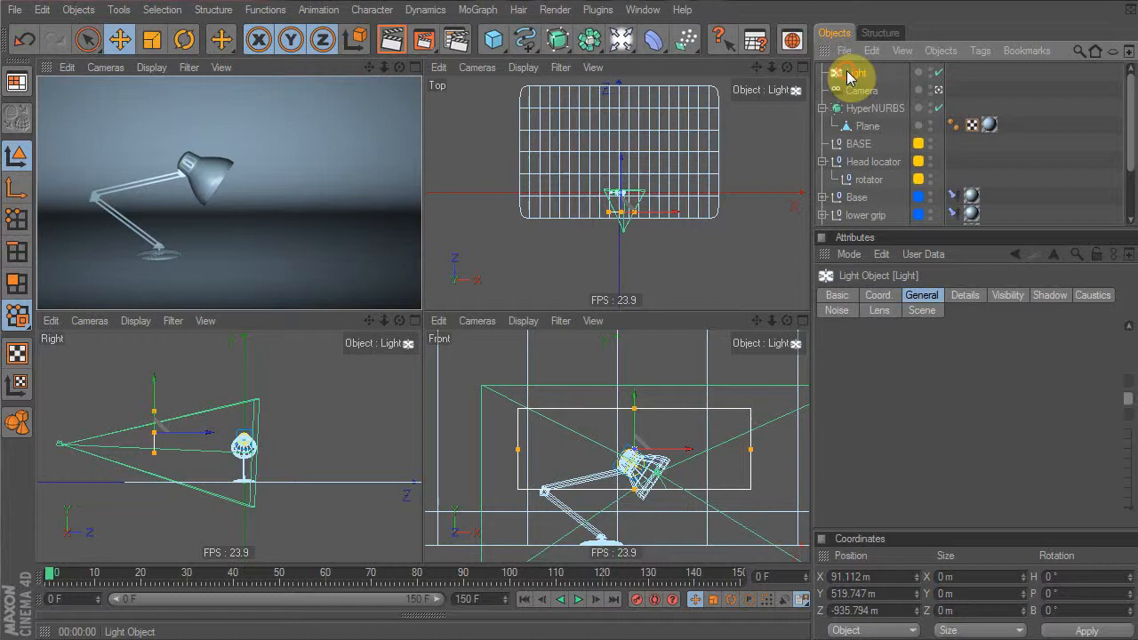
pyautogui.click(933, 432)
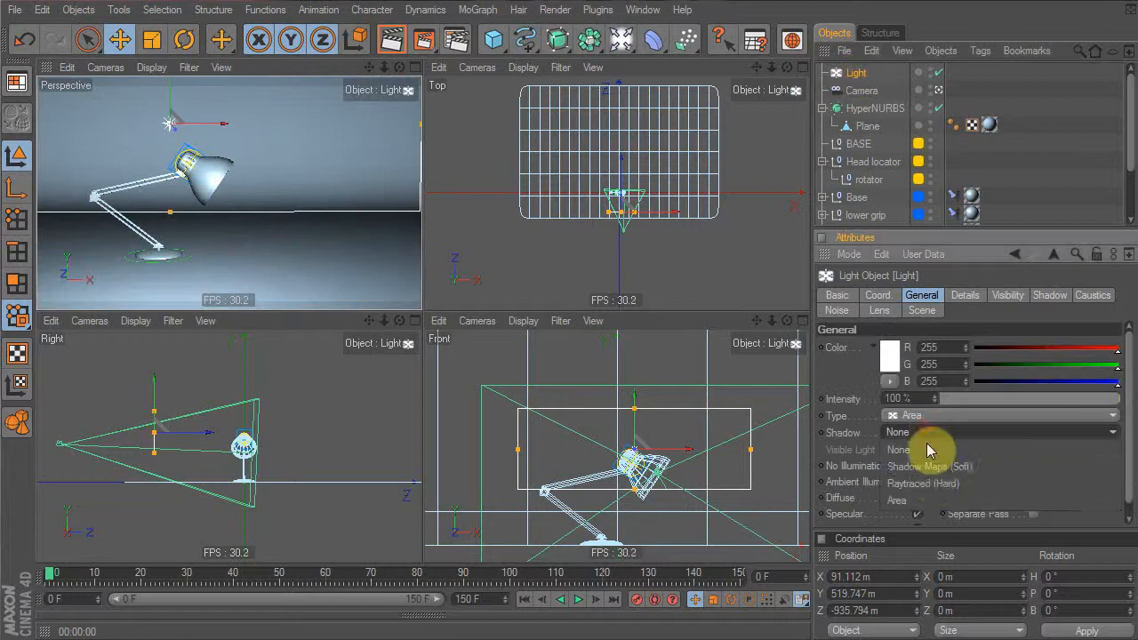
pyautogui.click(921, 499)
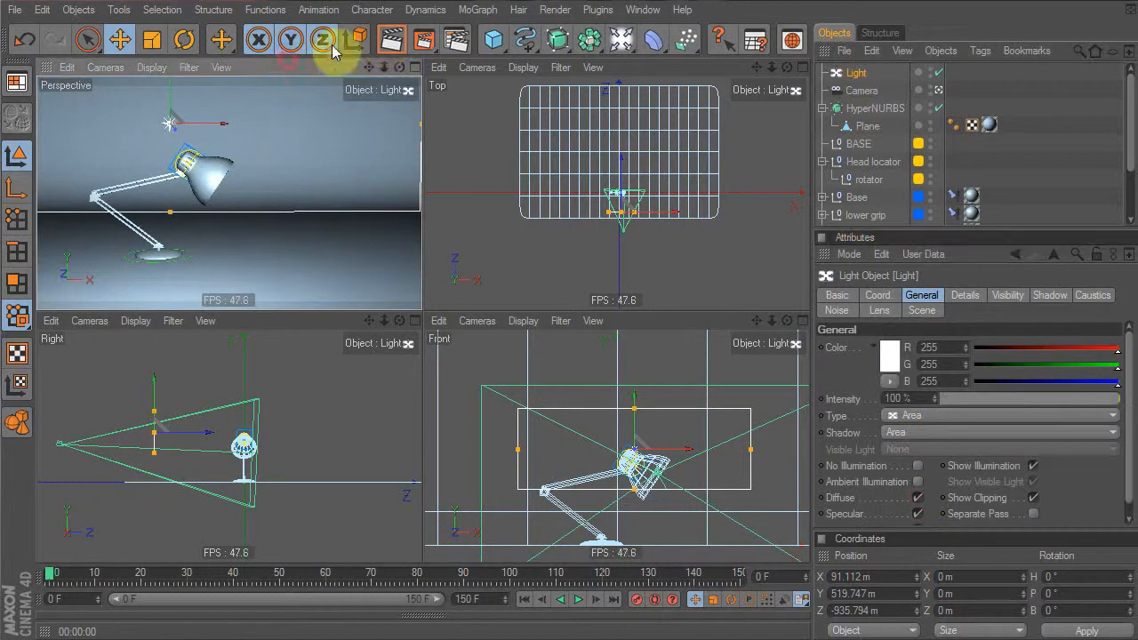
pyautogui.click(388, 43)
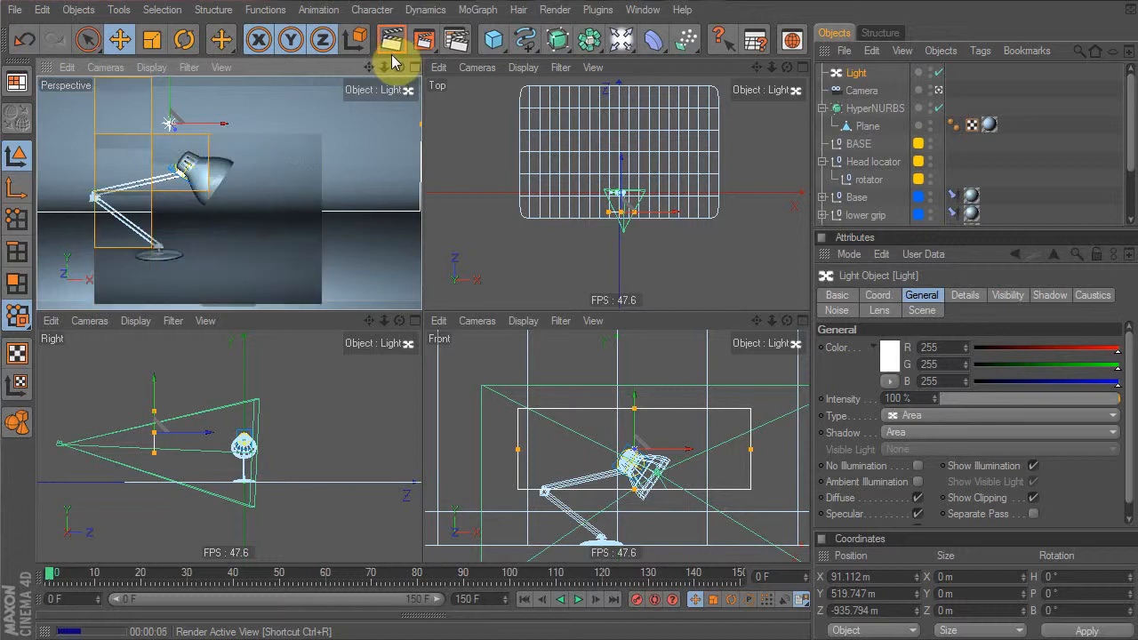
# Switch the shadows to Shadow Maps (Soft) and re-render
pyautogui.click(921, 436)
pyautogui.click(934, 465)
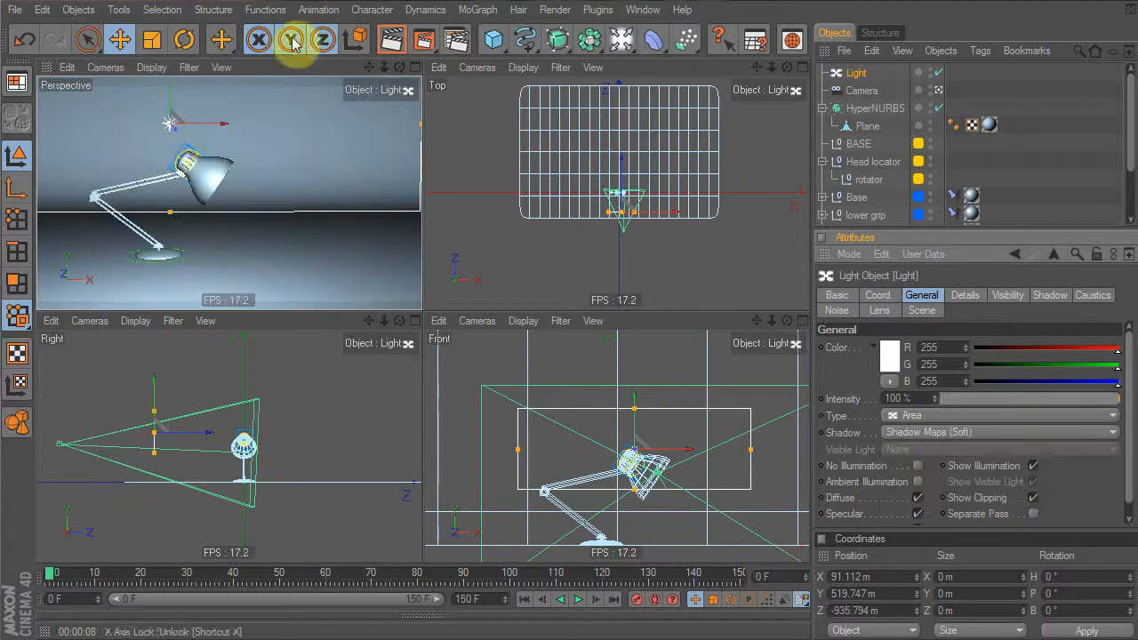
pyautogui.click(391, 40)
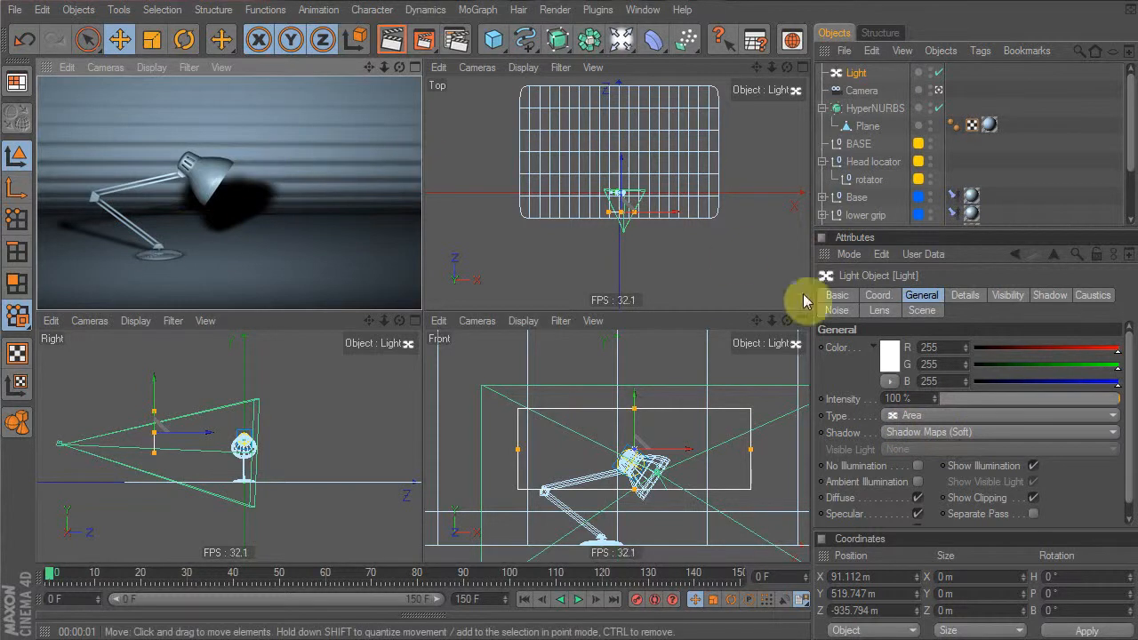
# Render with Raytraced (Hard) shadows, then set the shadow type back to Area
pyautogui.click(972, 431)
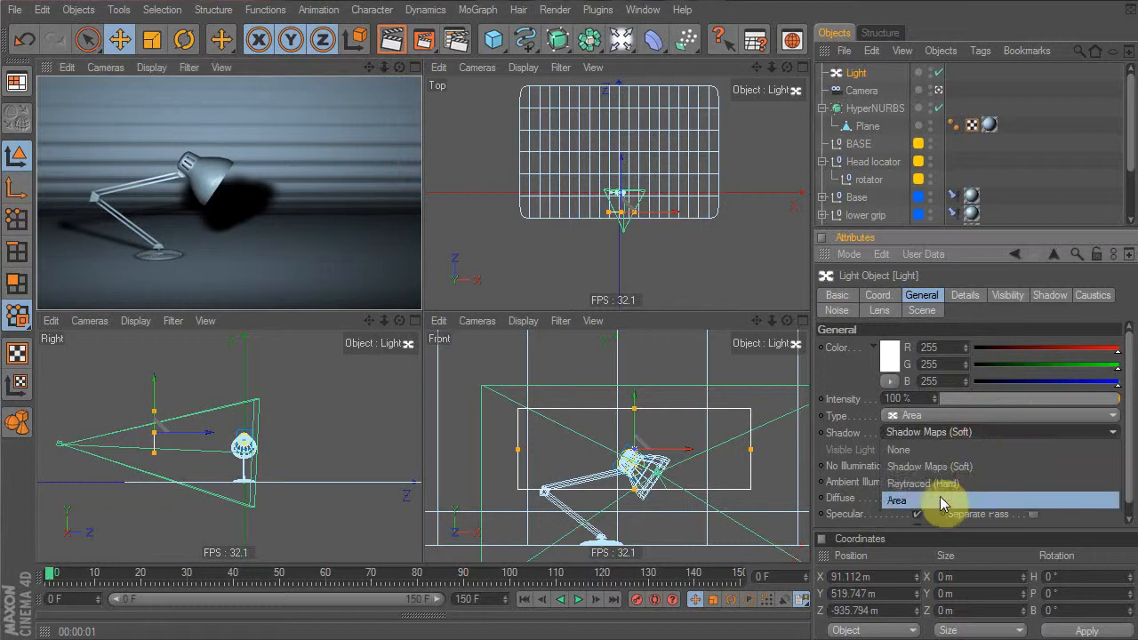
pyautogui.click(939, 482)
pyautogui.click(388, 46)
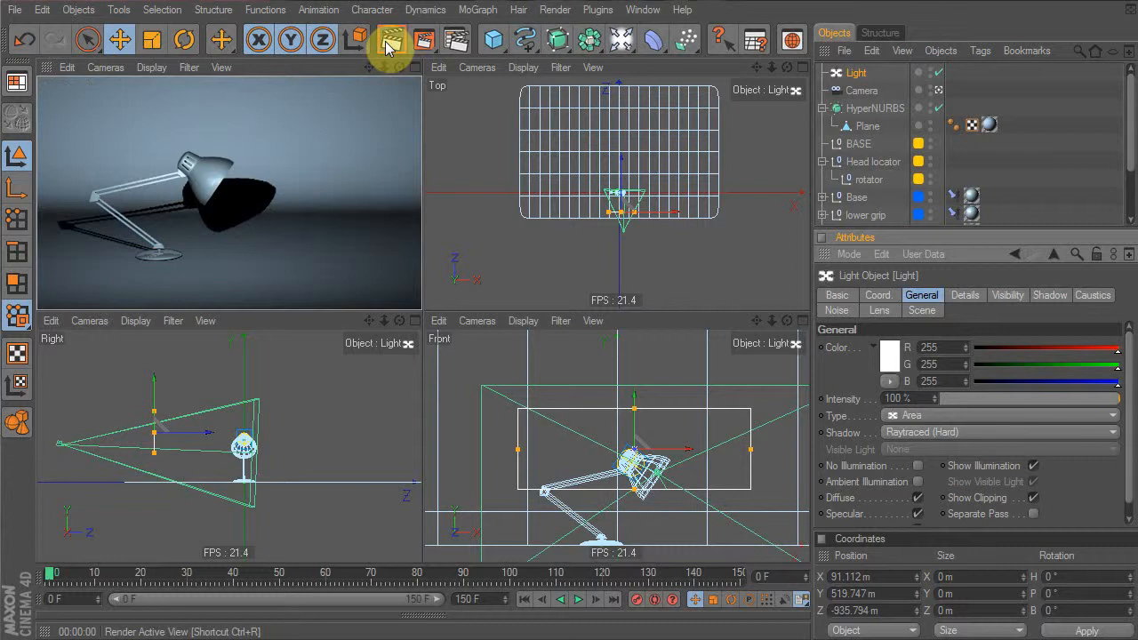
pyautogui.click(940, 431)
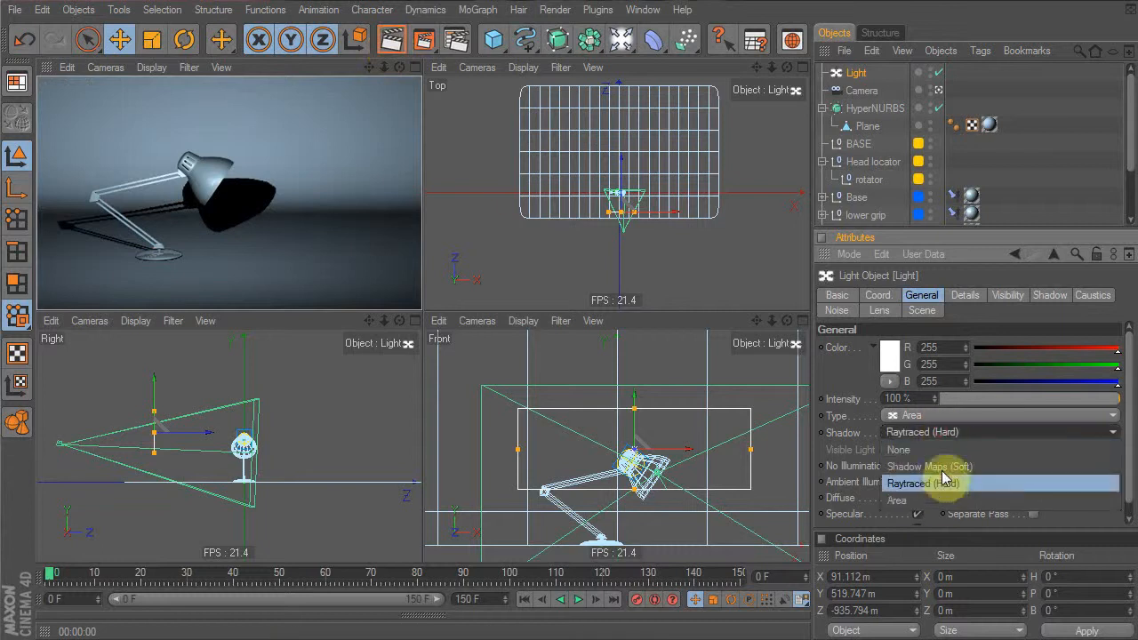
pyautogui.click(927, 500)
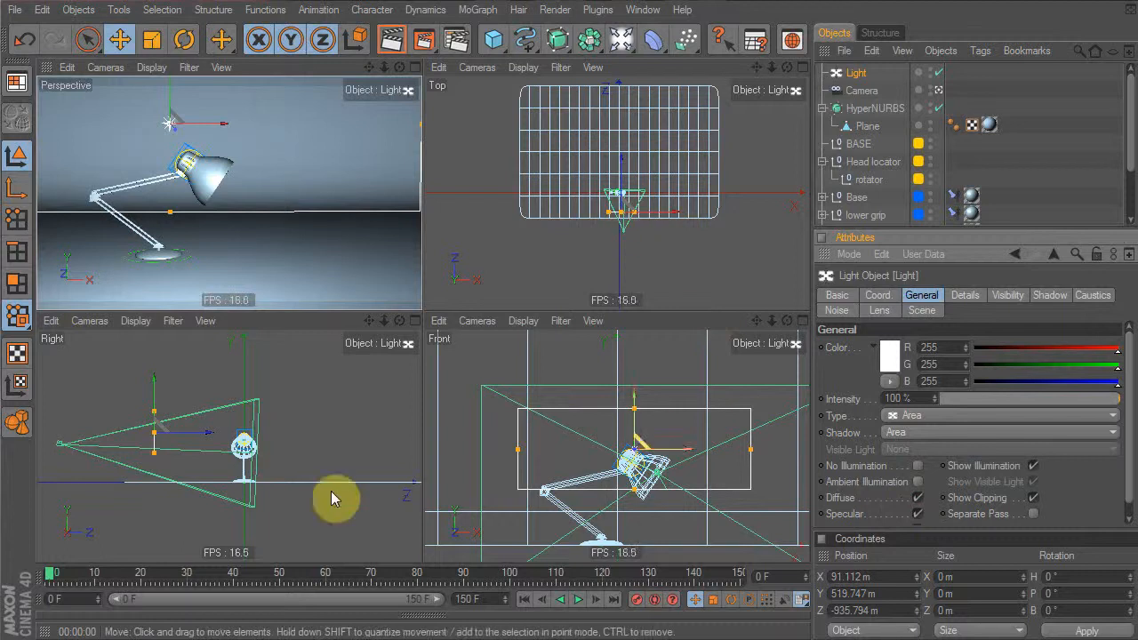
# Tilt the area light down toward the lamp, check its Details settings, and test-render
pyautogui.press('r')
pyautogui.moveTo(244, 377); pyautogui.dragTo(294, 410)
pyautogui.press('e')
pyautogui.press('r')
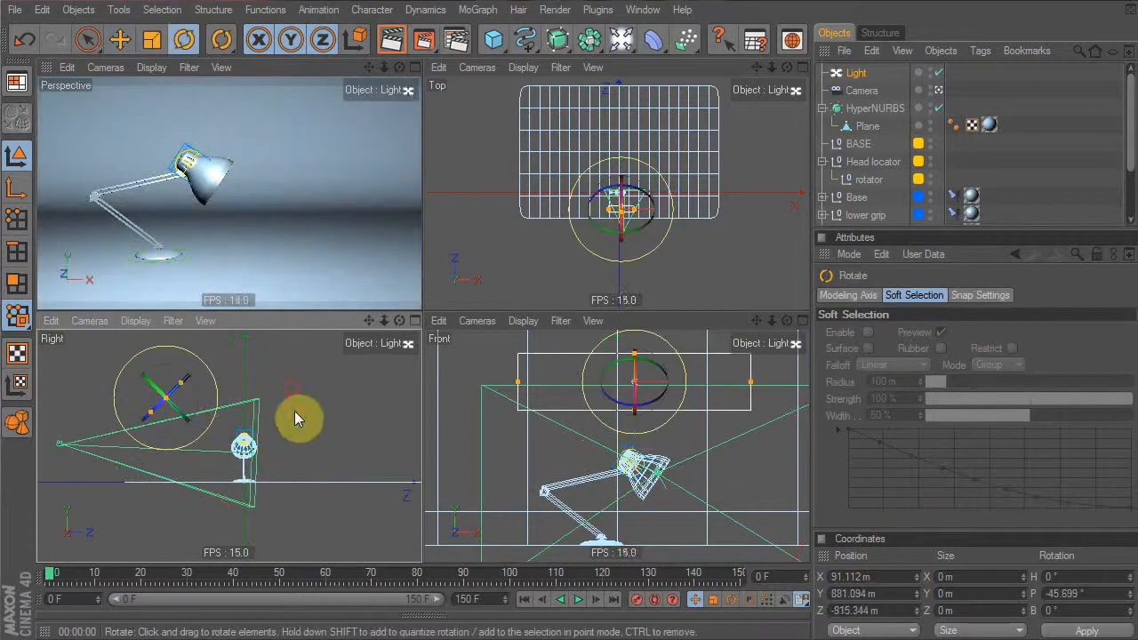
pyautogui.click(858, 89)
pyautogui.click(855, 74)
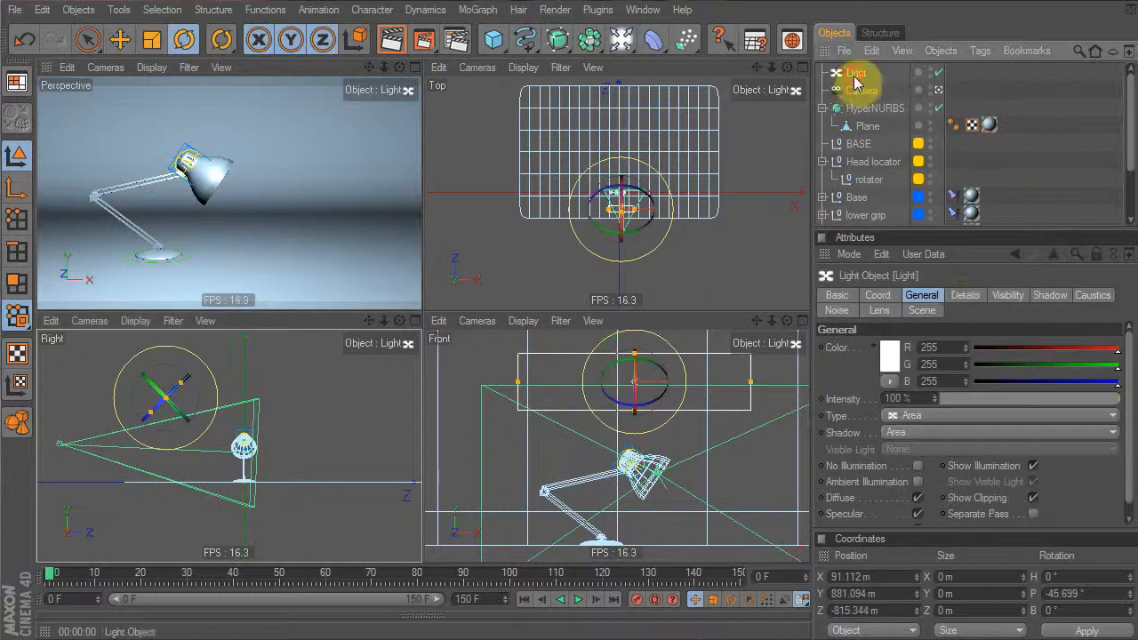
pyautogui.click(966, 297)
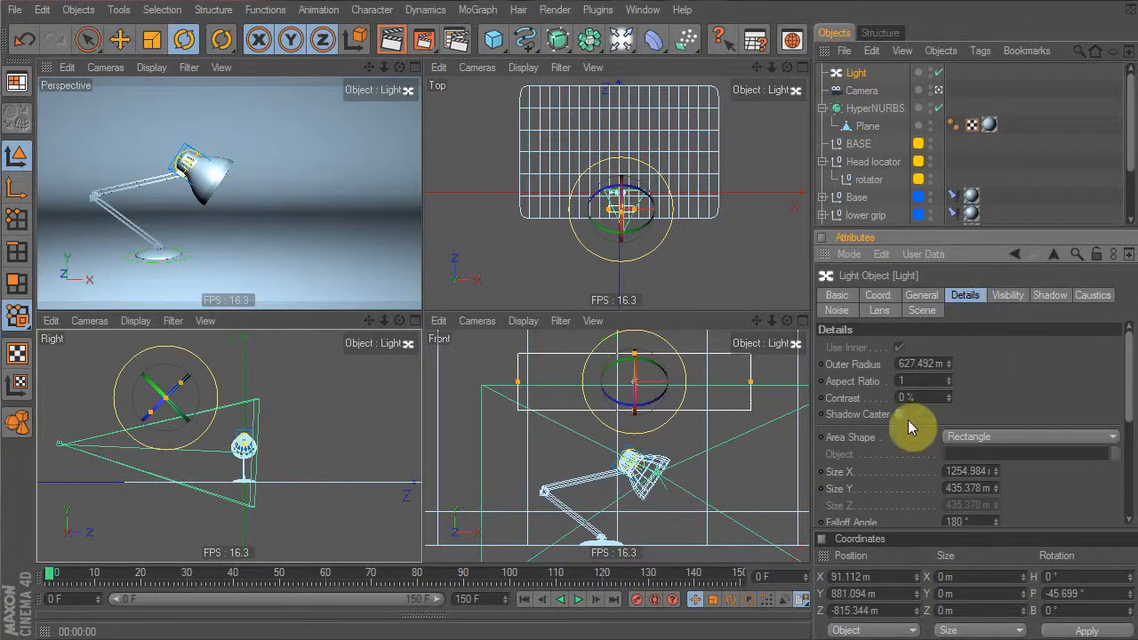
pyautogui.scroll(-3, 908, 420)
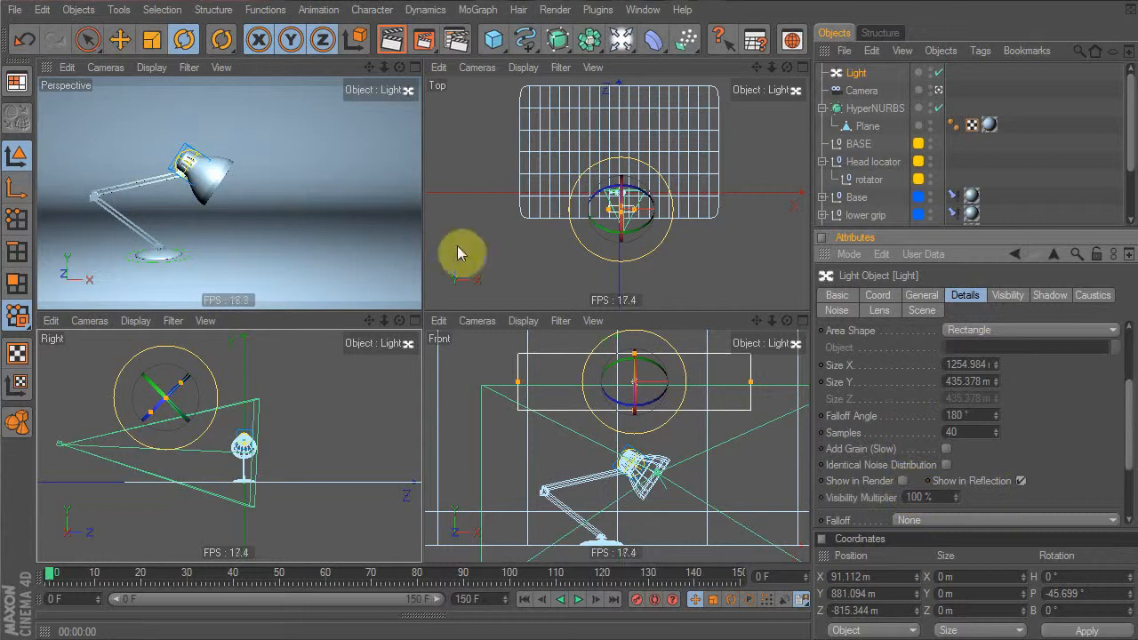
pyautogui.click(395, 44)
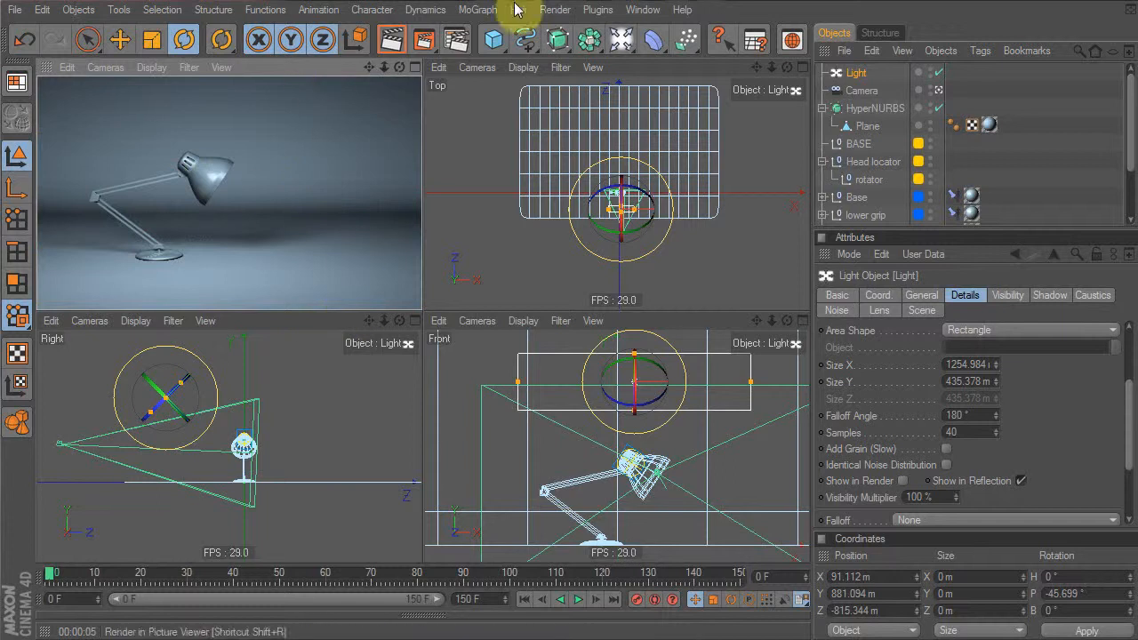
# Duplicate the light as Light.1 and move it to the right in the top view
pyautogui.click(856, 73)
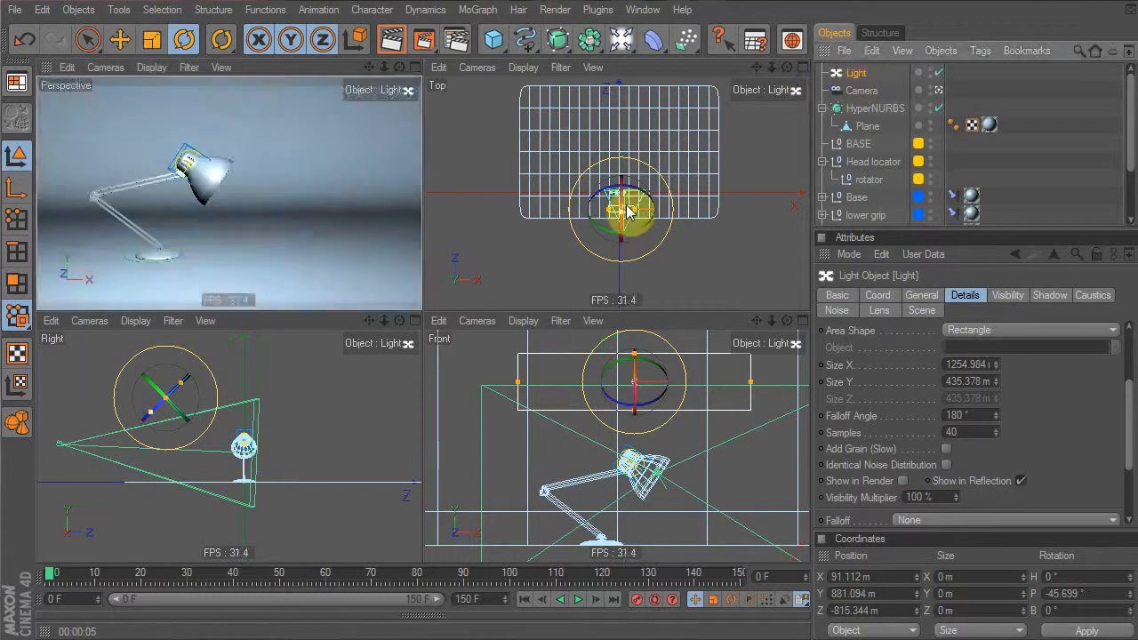
pyautogui.hotkey('ctrl', 'c')
pyautogui.hotkey('ctrl', 'v')
pyautogui.press('e')
pyautogui.moveTo(564, 248); pyautogui.dragTo(633, 220)
# Turn Light.1 by 90 degrees and lower the original light slightly
pyautogui.press('r')
pyautogui.moveTo(737, 229); pyautogui.dragTo(673, 139)
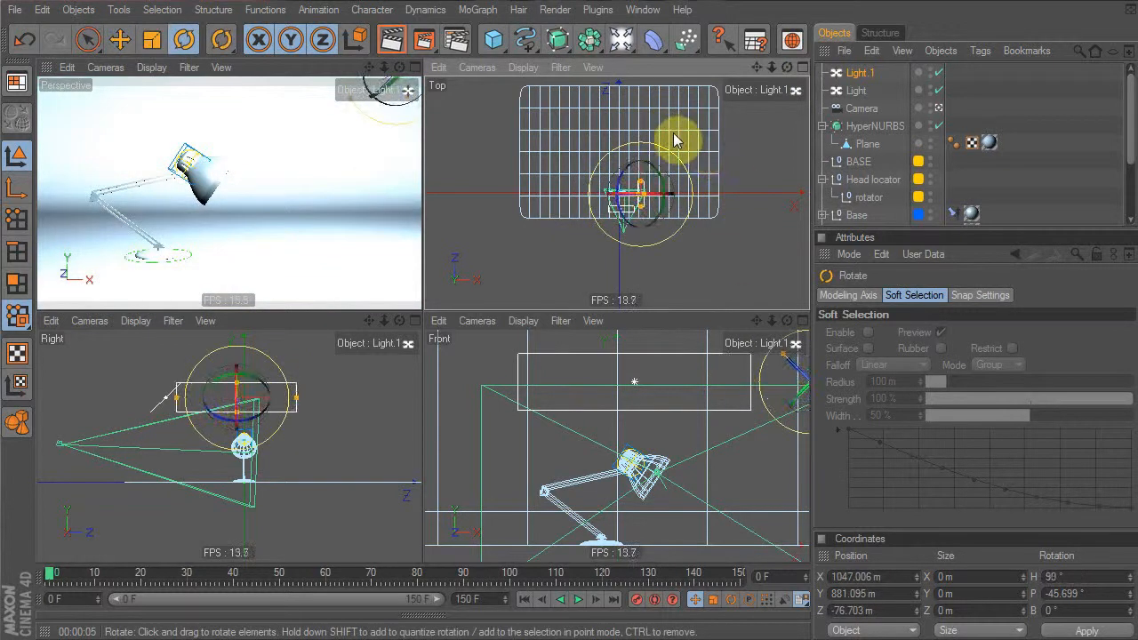
pyautogui.click(856, 90)
pyautogui.click(300, 376)
pyautogui.press('e')
pyautogui.moveTo(271, 376)
pyautogui.mouseDown()
pyautogui.moveTo(271, 394)
pyautogui.moveTo(269, 370)
pyautogui.mouseUp()
pyautogui.press('r')
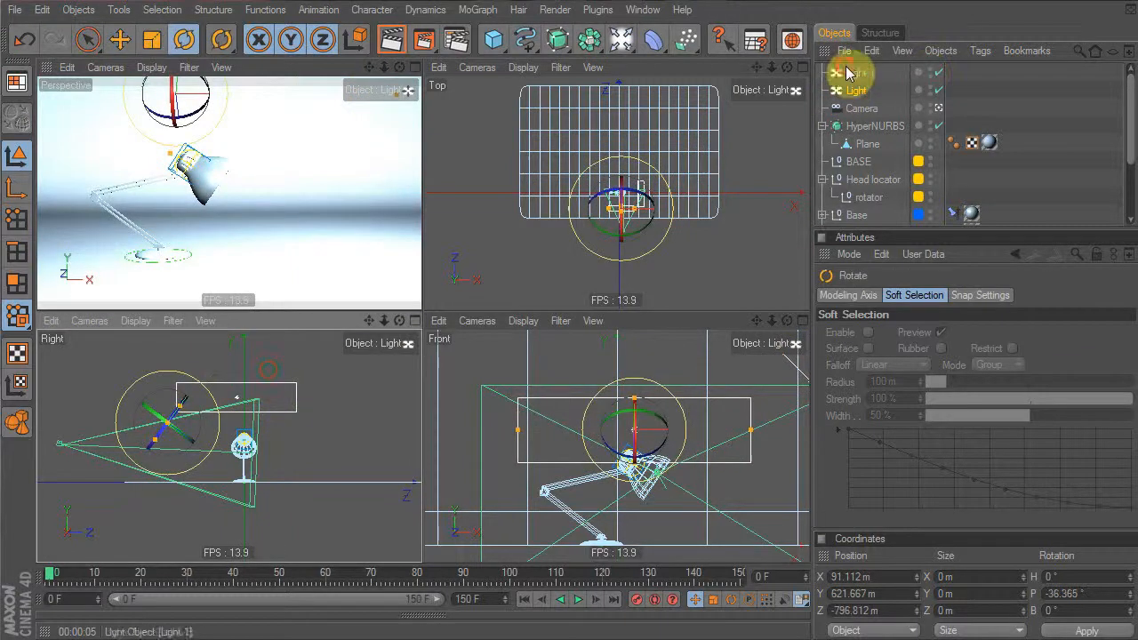
# Tilt Light.1 less steeply, nudge it in the Right view, and dim its intensity to 57%
pyautogui.click(849, 73)
pyautogui.click(483, 439)
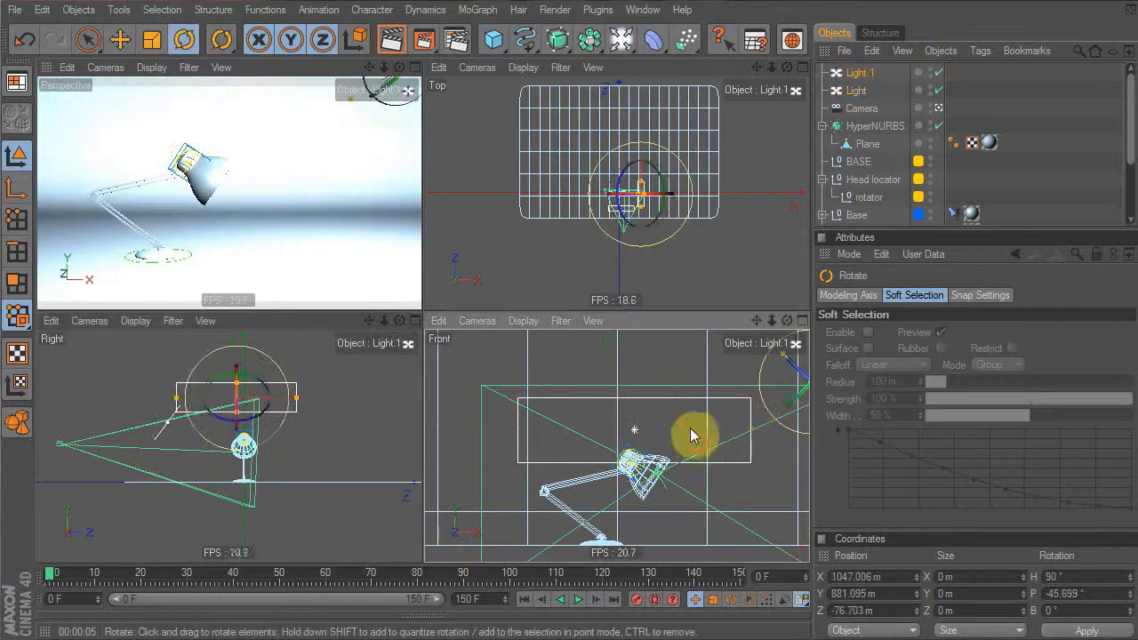
pyautogui.moveTo(694, 435); pyautogui.dragTo(693, 415)
pyautogui.keyDown('alt'); pyautogui.moveTo(693, 414); pyautogui.dragTo(550, 416, button='middle'); pyautogui.keyUp('alt')
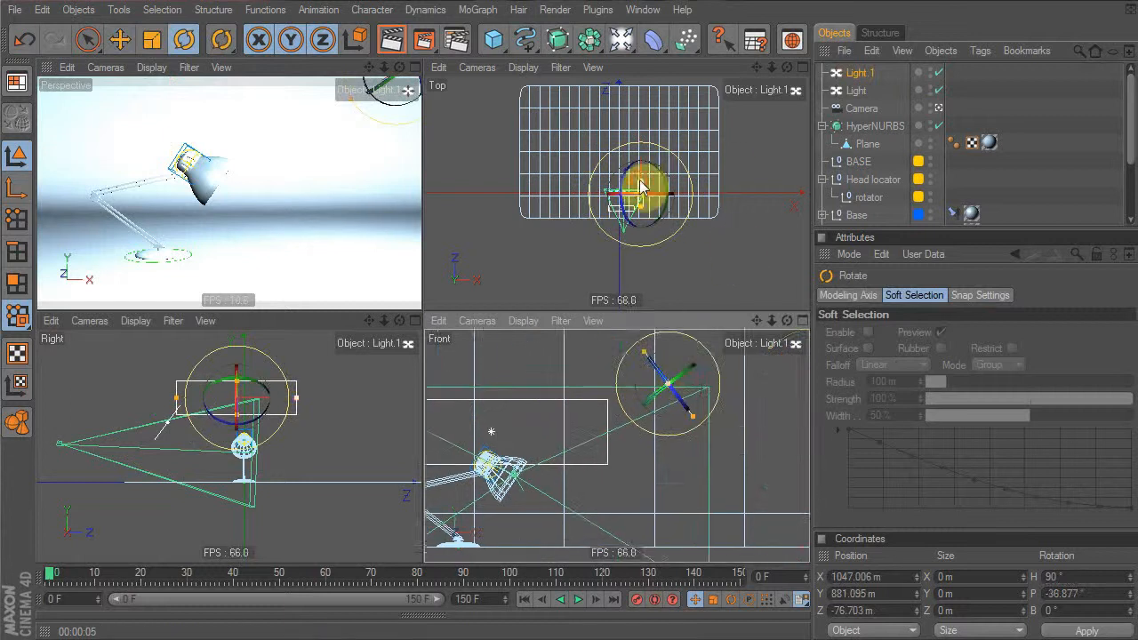
pyautogui.moveTo(642, 184); pyautogui.dragTo(641, 192)
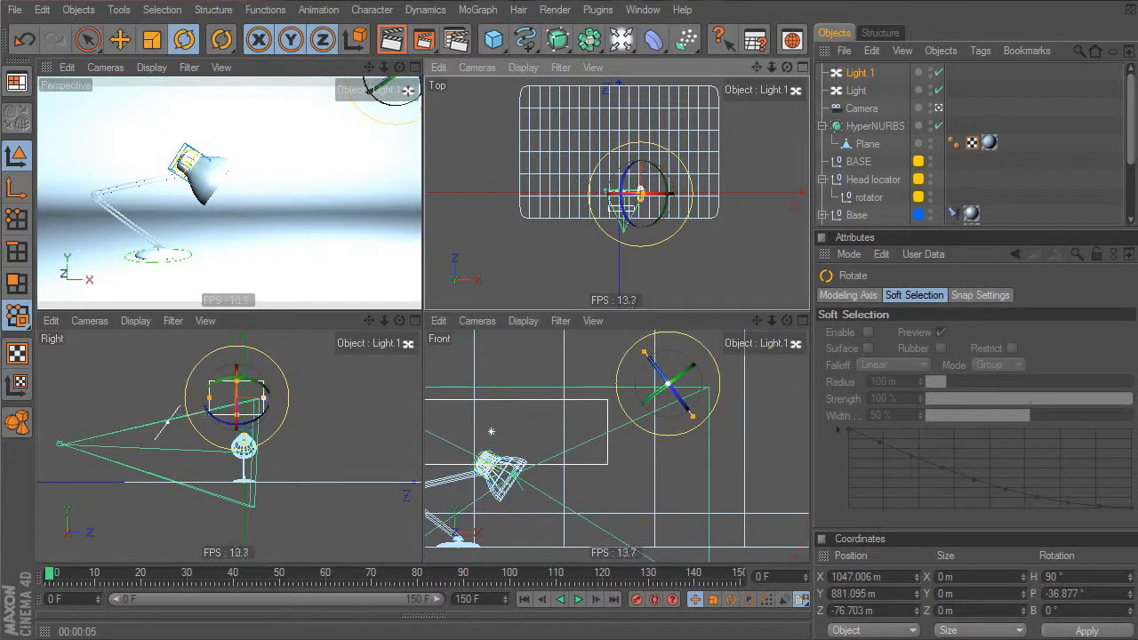
pyautogui.click(311, 448)
pyautogui.press('e')
pyautogui.moveTo(271, 453); pyautogui.dragTo(280, 454)
pyautogui.click(866, 73)
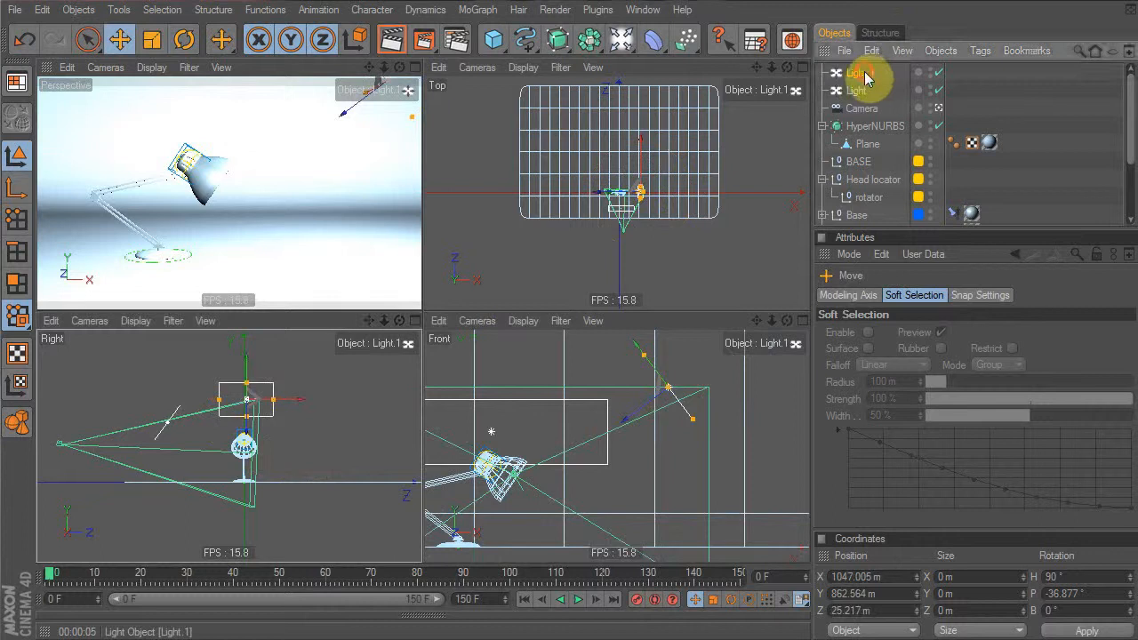
pyautogui.click(920, 296)
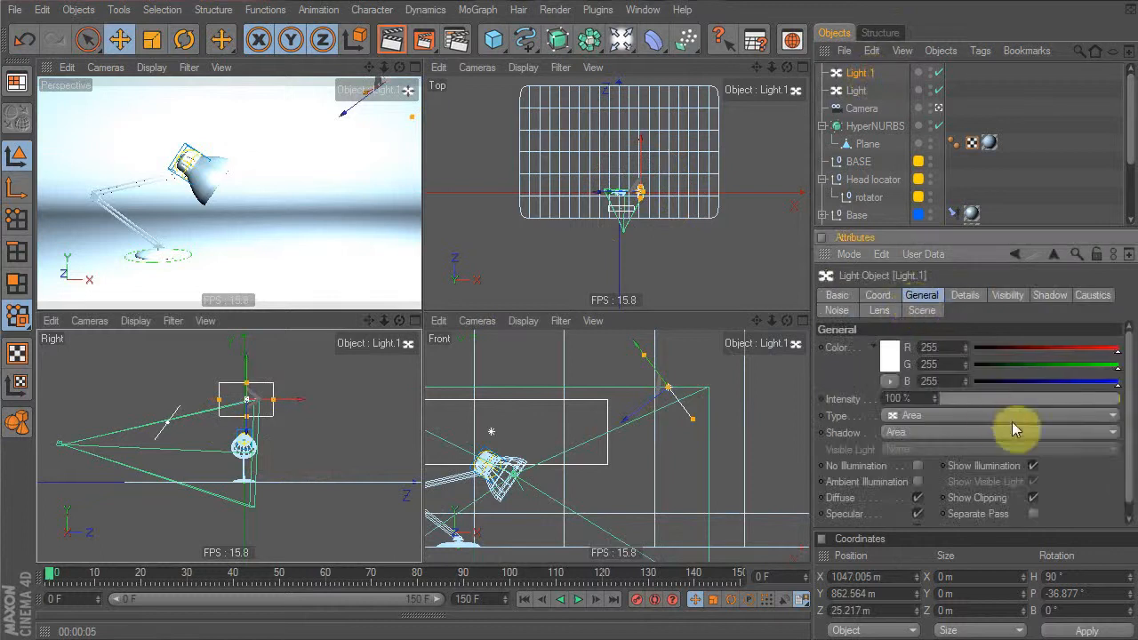
pyautogui.moveTo(1053, 394)
pyautogui.mouseDown()
pyautogui.moveTo(1002, 393)
pyautogui.moveTo(1056, 397)
pyautogui.moveTo(1041, 406)
pyautogui.mouseUp()
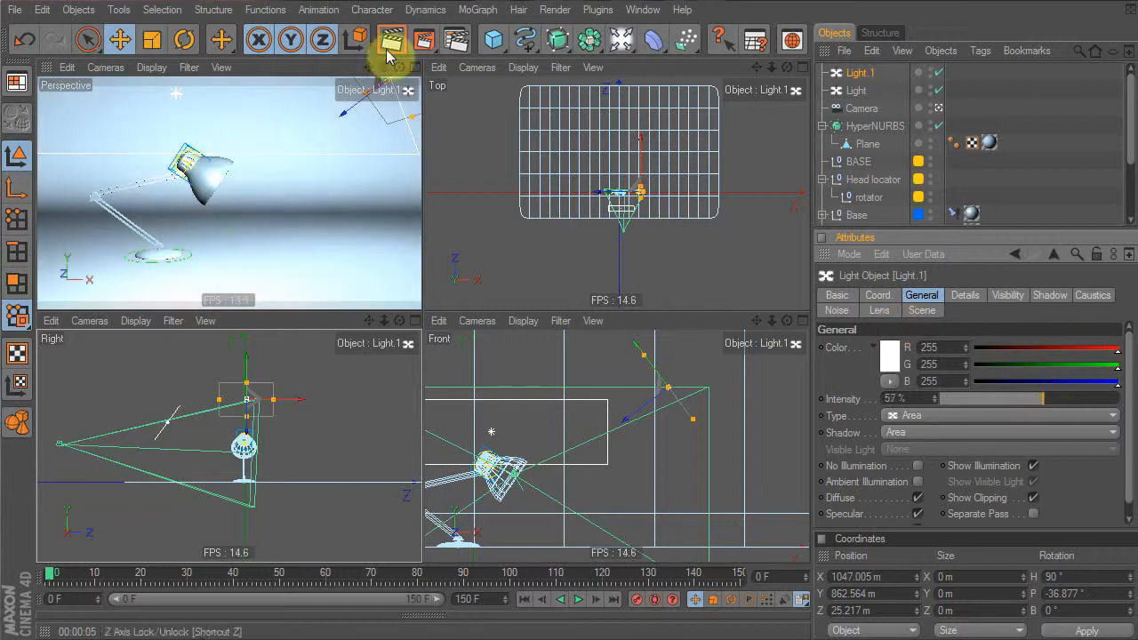
# Copy Light.1 as Light.2 on the lamp's left, turned to heading -90°, and test-render
pyautogui.click(849, 73)
pyautogui.hotkey('ctrl', 'c')
pyautogui.hotkey('ctrl', 'v')
pyautogui.moveTo(696, 225); pyautogui.dragTo(649, 226)
pyautogui.press('r')
pyautogui.moveTo(669, 133); pyautogui.dragTo(533, 259)
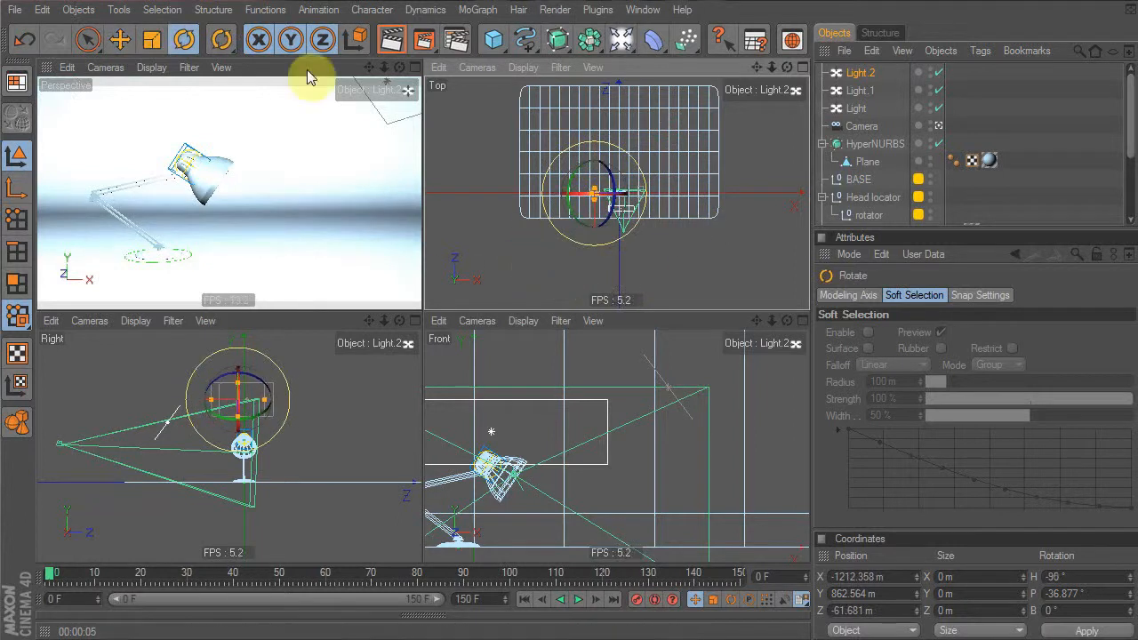
pyautogui.click(383, 43)
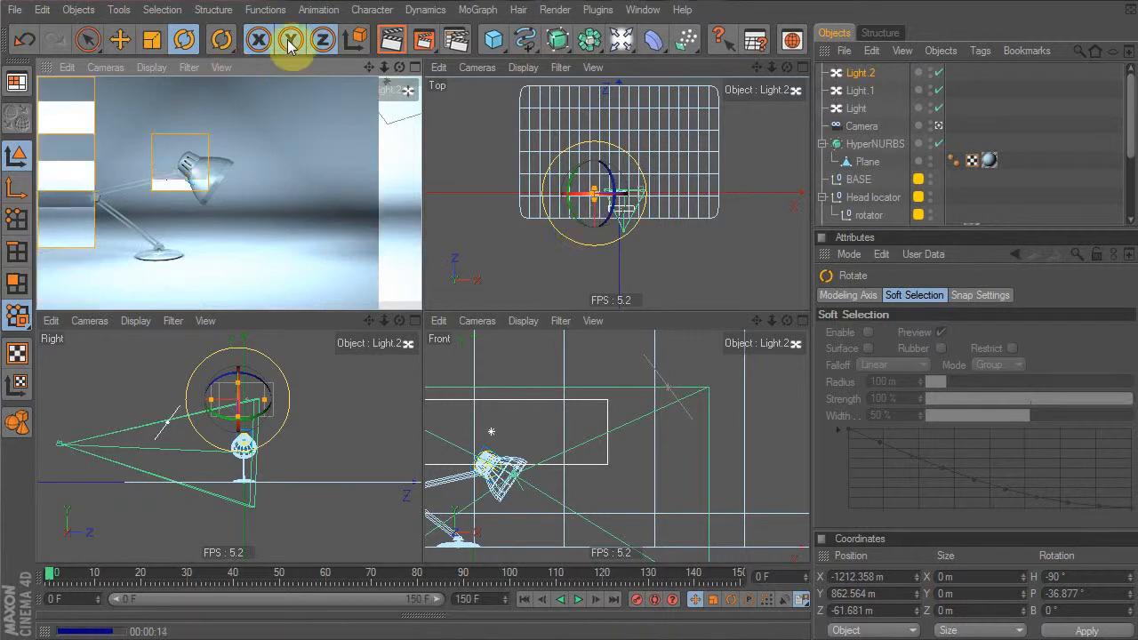
# Raise Light.2 up and left and Light.1 up and right in the Front view
pyautogui.keyDown('alt'); pyautogui.moveTo(601, 487); pyautogui.dragTo(461, 500, button='right'); pyautogui.keyUp('alt')
pyautogui.keyDown('alt'); pyautogui.moveTo(461, 500); pyautogui.dragTo(591, 489, button='middle'); pyautogui.keyUp('alt')
pyautogui.press('e')
pyautogui.moveTo(574, 471); pyautogui.dragTo(484, 417)
pyautogui.click(859, 92)
pyautogui.moveTo(668, 460); pyautogui.dragTo(771, 392)
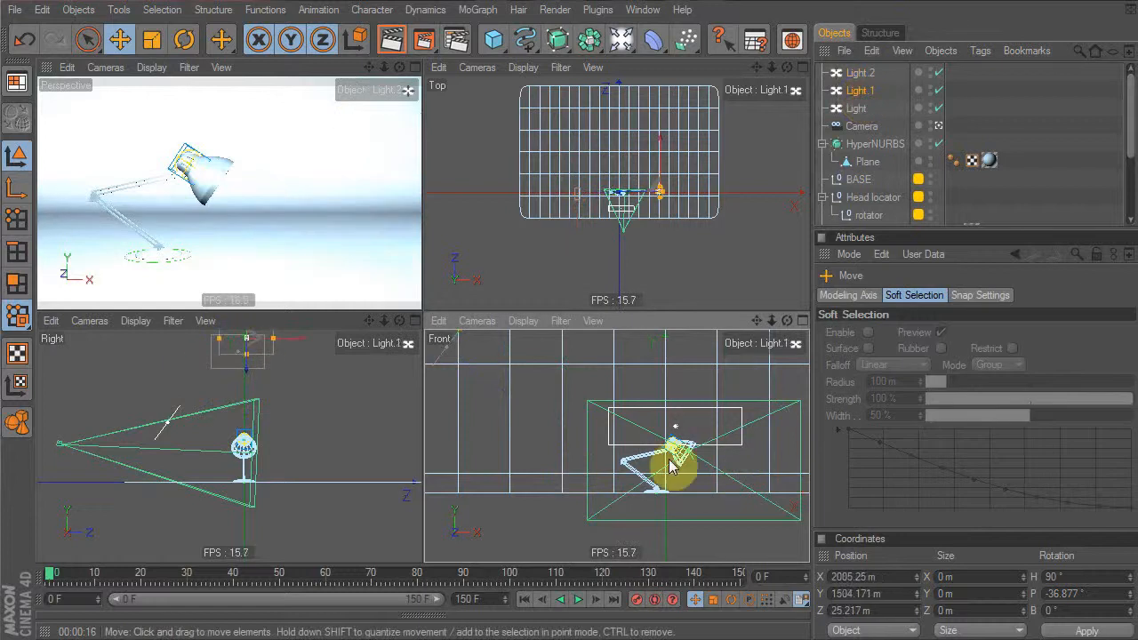
# Dim Light.2's intensity to 18% and test-render the perspective view
pyautogui.click(860, 73)
pyautogui.click(995, 399)
pyautogui.moveTo(995, 401); pyautogui.dragTo(956, 401)
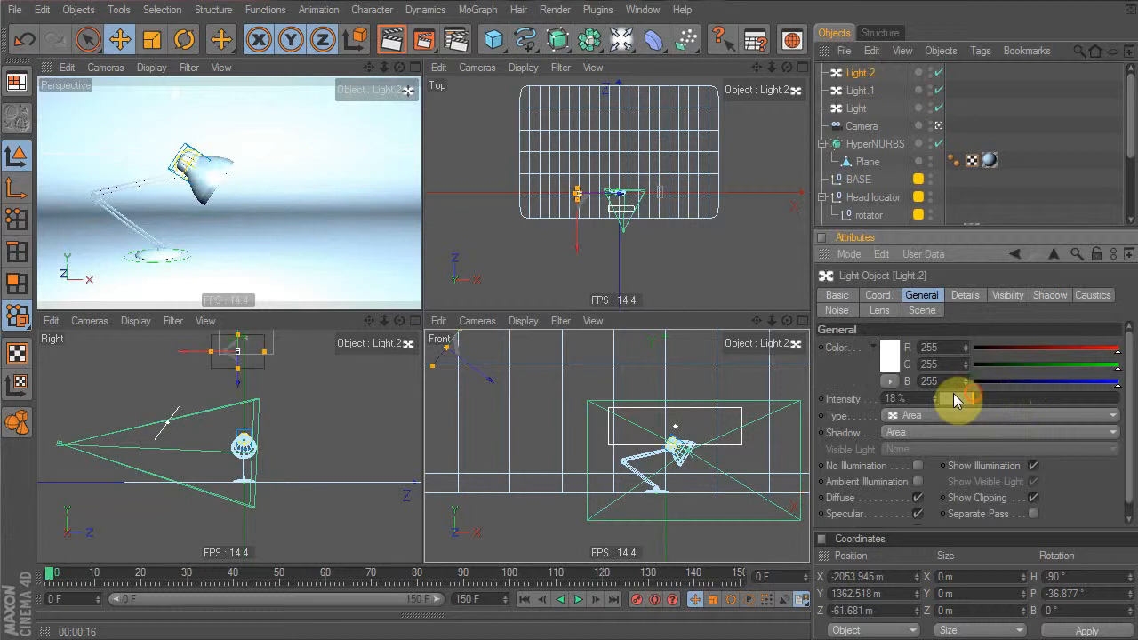
pyautogui.click(354, 71)
pyautogui.click(391, 37)
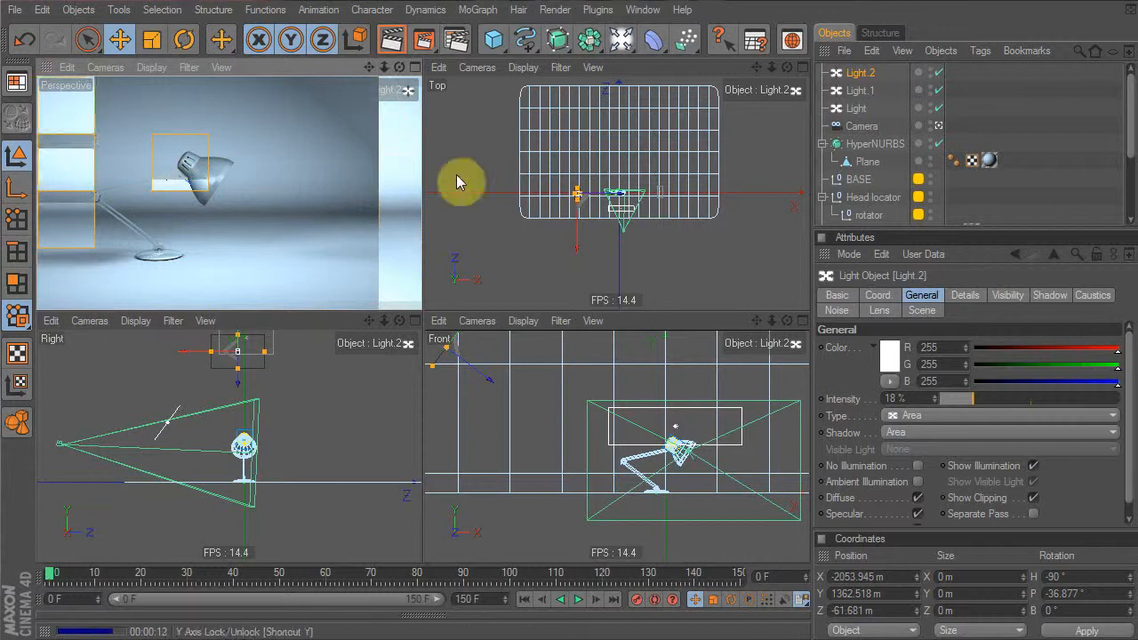
# Move Light.1 higher and far right to X 4013 m, Y 2207 m, test-rendering along the way
pyautogui.click(844, 96)
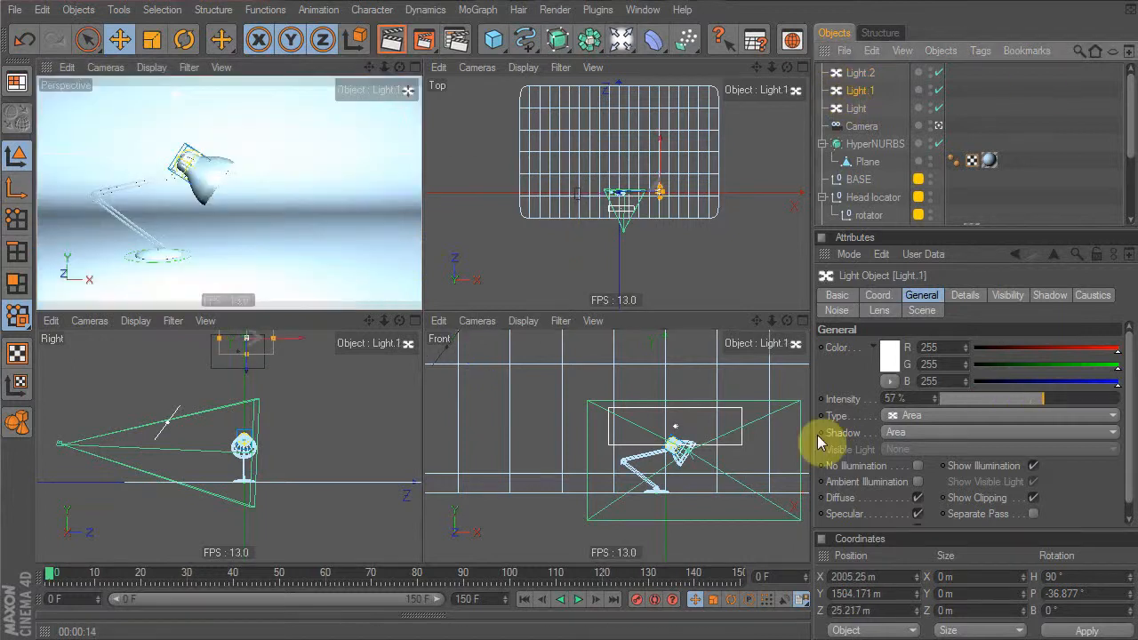
pyautogui.press('e')
pyautogui.keyDown('alt'); pyautogui.moveTo(691, 423); pyautogui.dragTo(560, 455, button='middle'); pyautogui.keyUp('alt')
pyautogui.keyDown('alt'); pyautogui.moveTo(689, 422); pyautogui.dragTo(673, 436, button='right'); pyautogui.keyUp('alt')
pyautogui.moveTo(662, 437); pyautogui.dragTo(676, 429)
pyautogui.moveTo(702, 378); pyautogui.dragTo(690, 363)
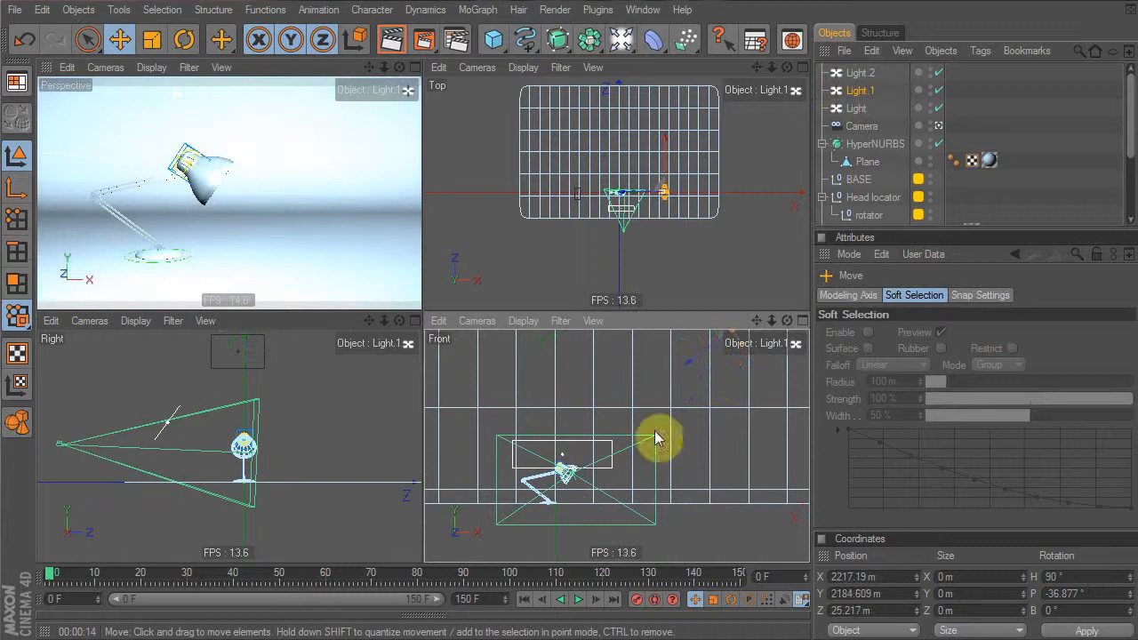
pyautogui.click(388, 41)
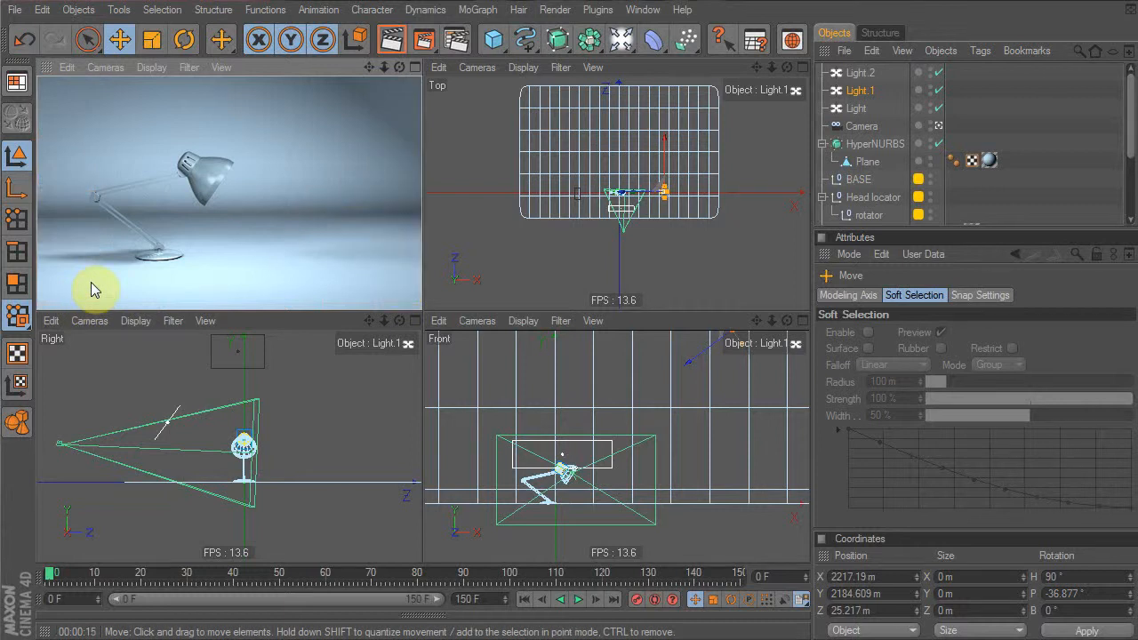
pyautogui.moveTo(695, 403); pyautogui.dragTo(833, 400)
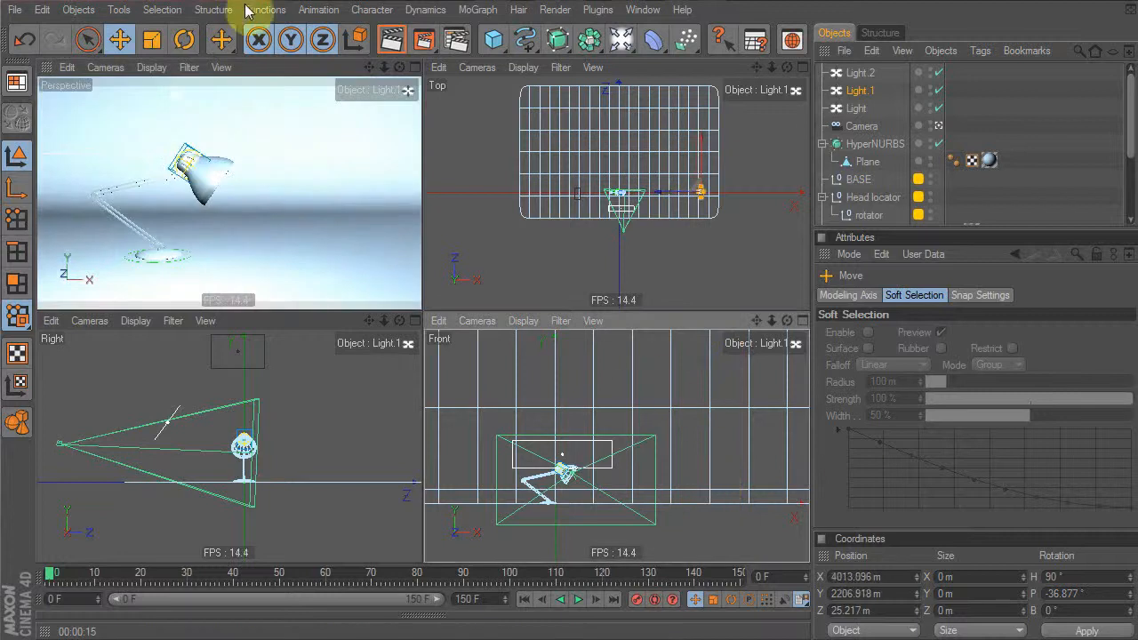
pyautogui.click(392, 41)
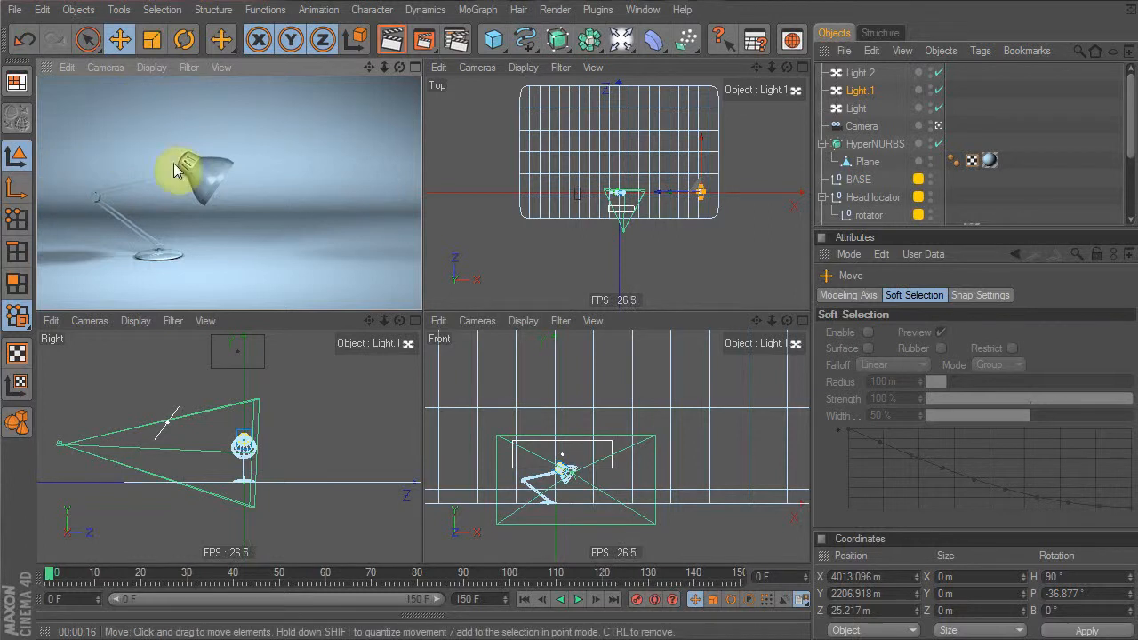
# Add a new light and group the three older lights into a null named 'scene lights'
pyautogui.click(621, 40)
pyautogui.click(887, 88)
pyautogui.moveTo(892, 85); pyautogui.dragTo(862, 122)
pyautogui.hotkey('alt', 'g')
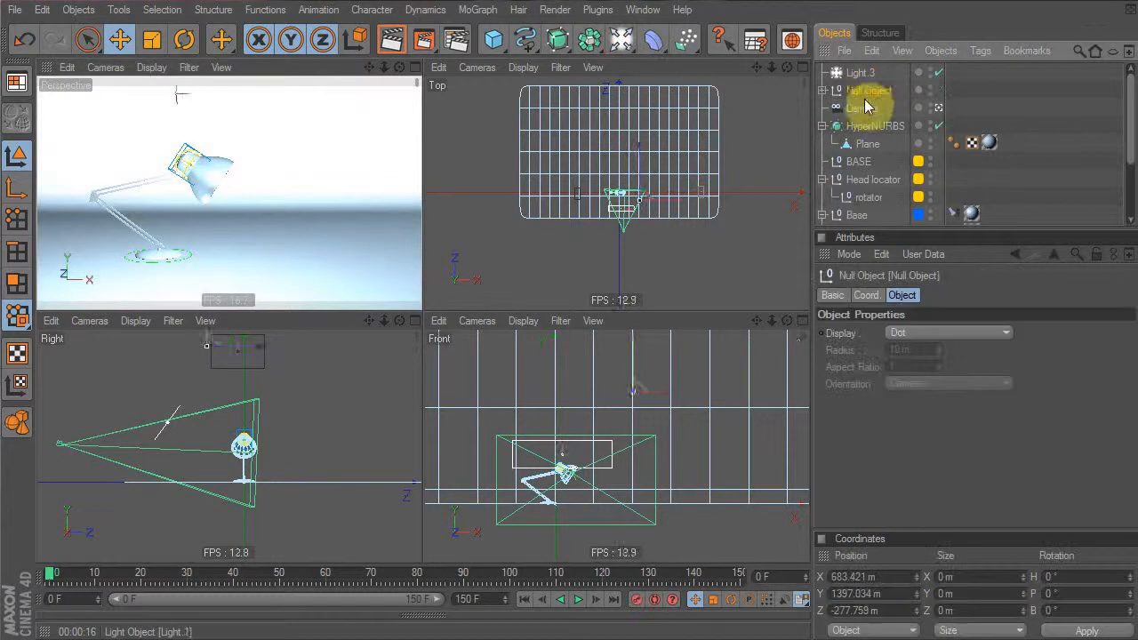
pyautogui.doubleClick(869, 92)
pyautogui.write('scene lights')
pyautogui.press('Return')
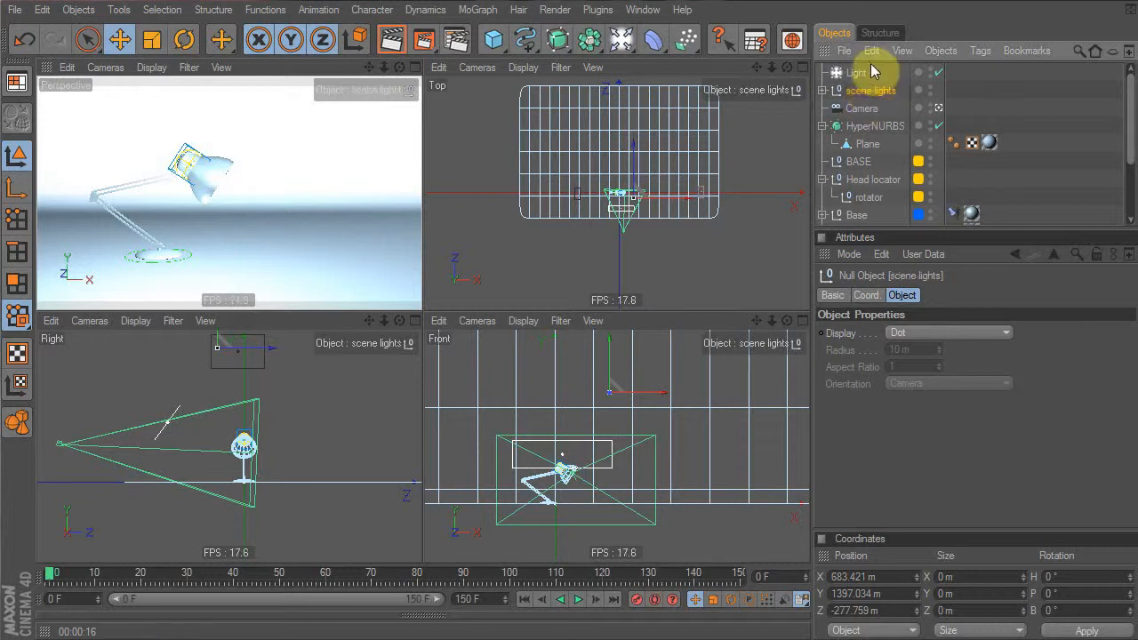
# Move Light.3 up into the lamp head in the Front view
pyautogui.click(870, 69)
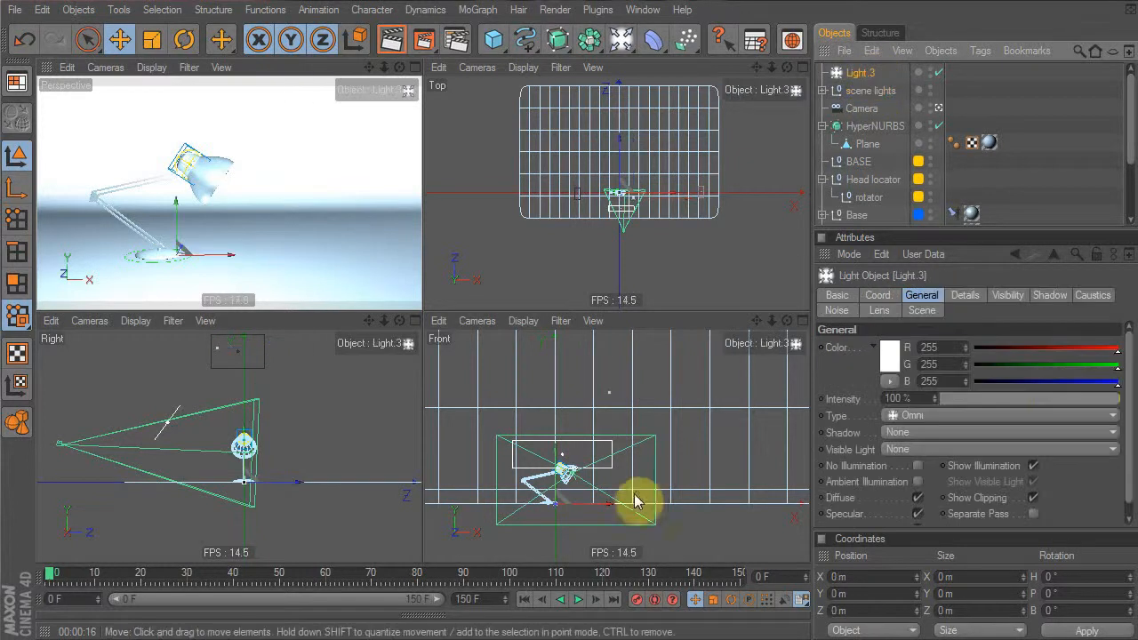
pyautogui.keyDown('alt'); pyautogui.moveTo(644, 406); pyautogui.dragTo(680, 432, button='middle'); pyautogui.keyUp('alt')
pyautogui.middleClick(675, 415)
pyautogui.keyDown('alt'); pyautogui.moveTo(310, 356); pyautogui.dragTo(365, 392, button='right'); pyautogui.keyUp('alt')
pyautogui.moveTo(511, 503); pyautogui.dragTo(546, 346)
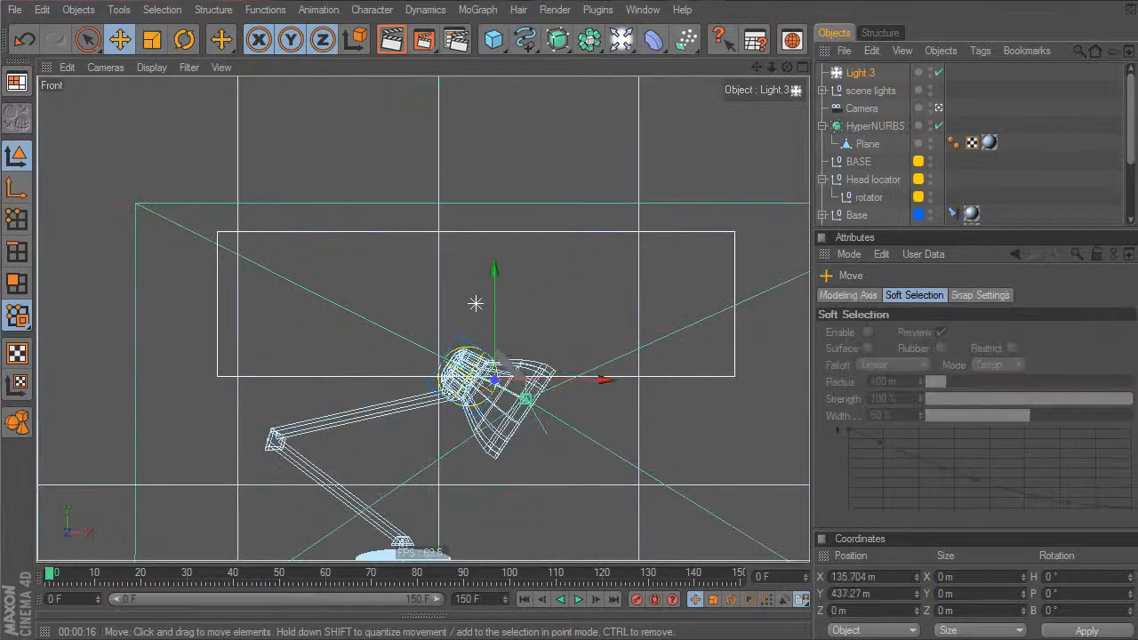
# Make Light.3 a spot light and rotate it to H -90°, P -36.028° to aim out of the shade
pyautogui.click(859, 72)
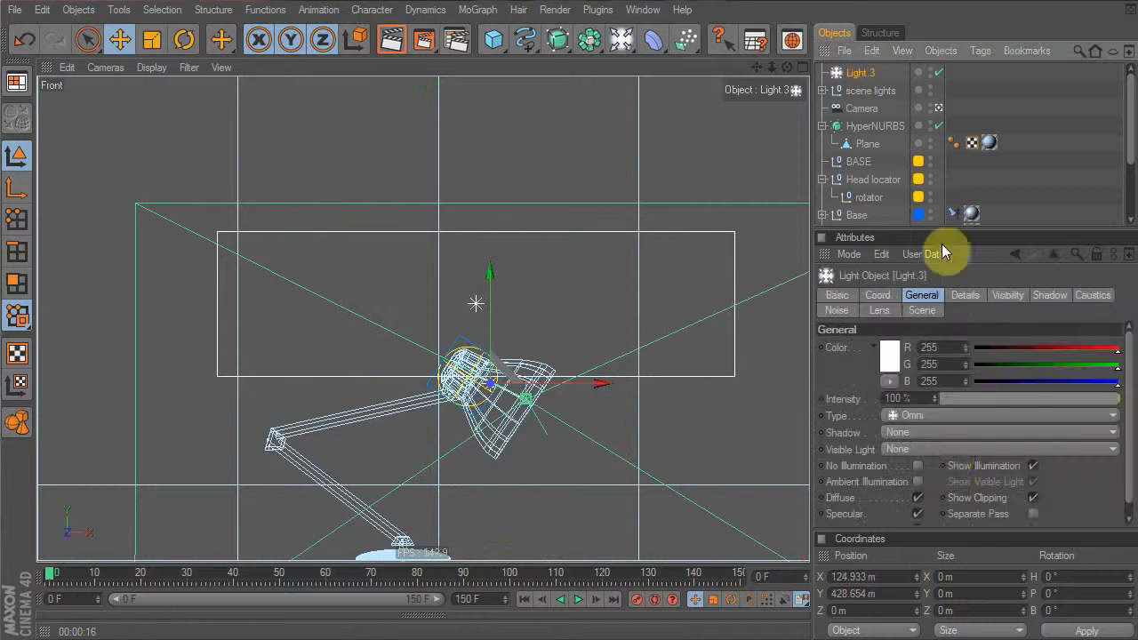
pyautogui.click(930, 415)
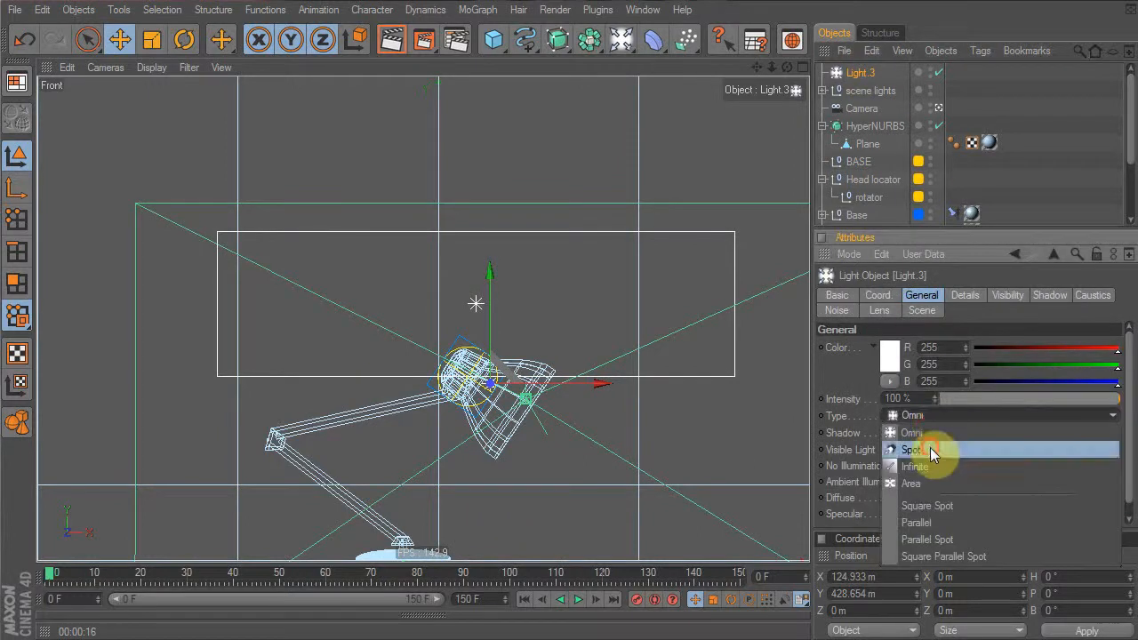
pyautogui.click(930, 447)
pyautogui.press('r')
pyautogui.moveTo(519, 395); pyautogui.dragTo(447, 394)
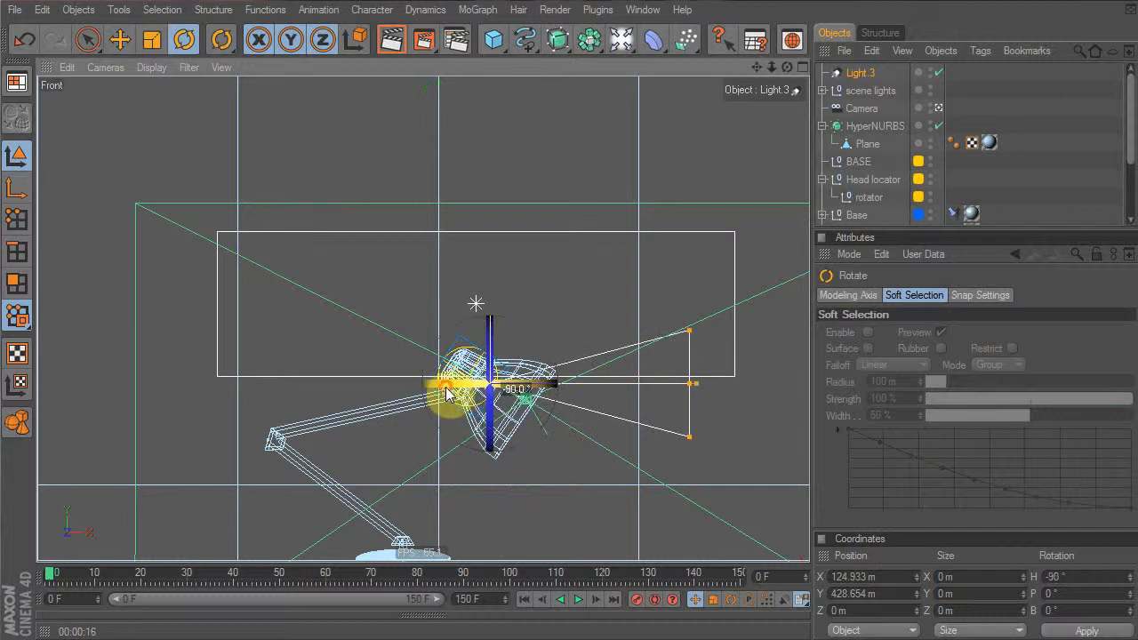
pyautogui.moveTo(628, 199); pyautogui.dragTo(648, 331)
pyautogui.moveTo(683, 458); pyautogui.dragTo(676, 294)
pyautogui.middleClick(608, 318)
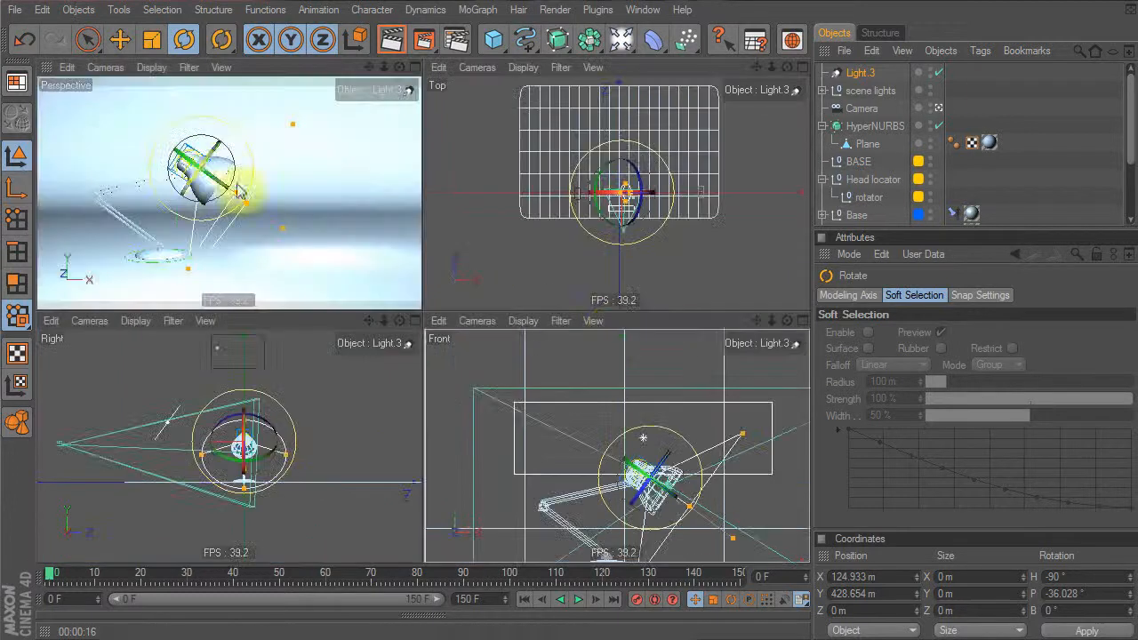
# Hide the scene lights group and rename Light.3 to 'main spot'
pyautogui.click(931, 89)
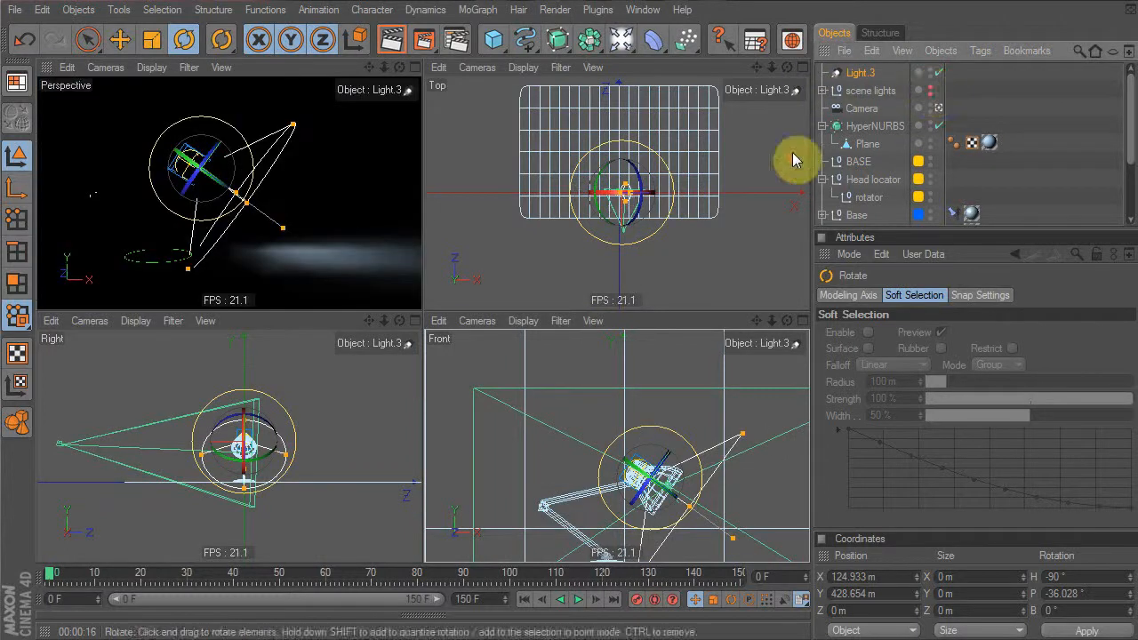
pyautogui.click(867, 77)
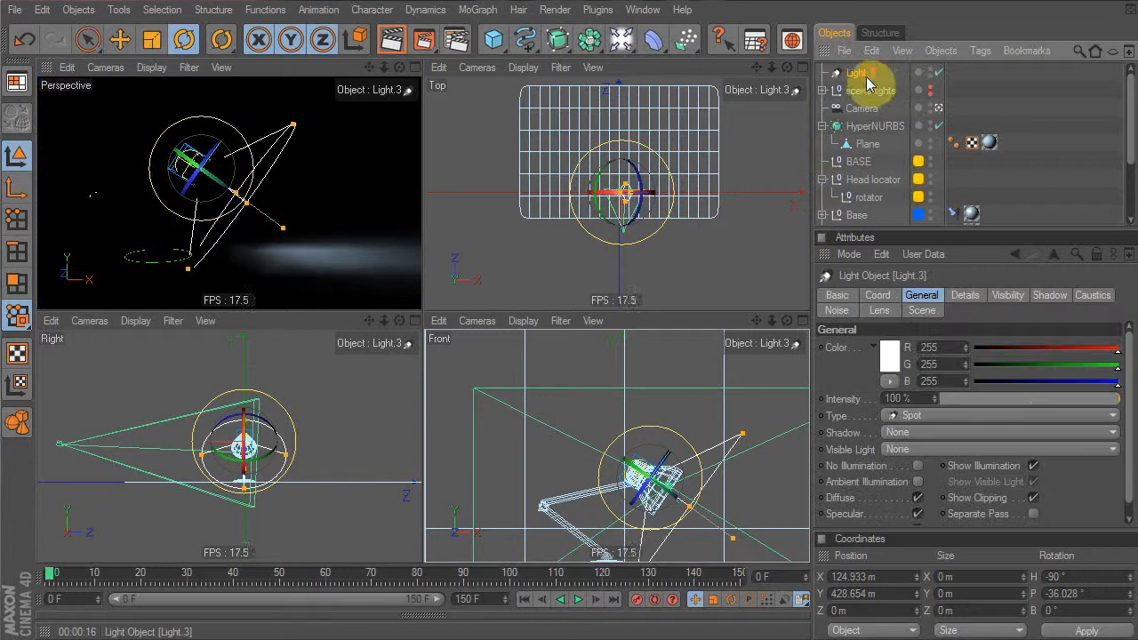
pyautogui.doubleClick(863, 71)
pyautogui.write('main spot')
pyautogui.press('Return')
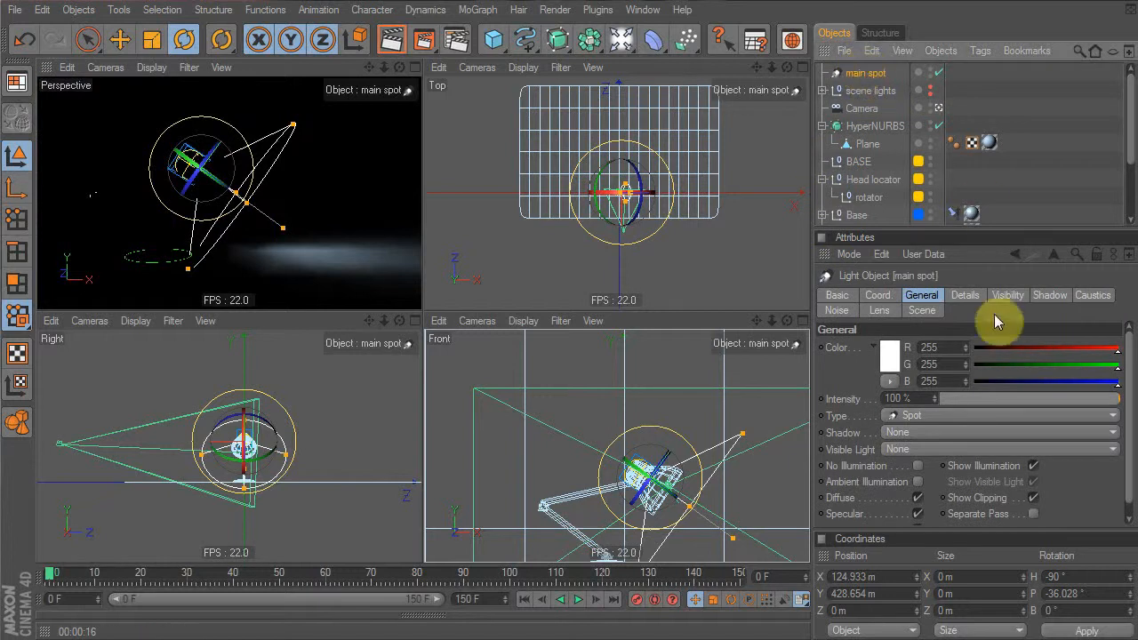
# Set the spot's Visible Light to Volumetric, lengthen the beam, and test-render
pyautogui.click(910, 451)
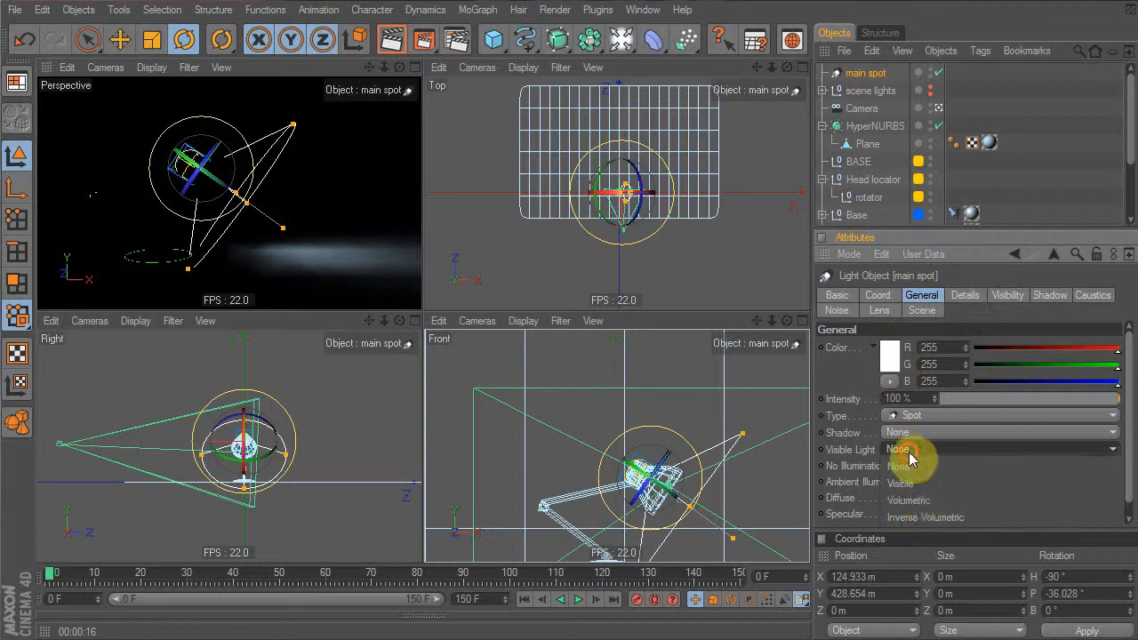
pyautogui.click(918, 499)
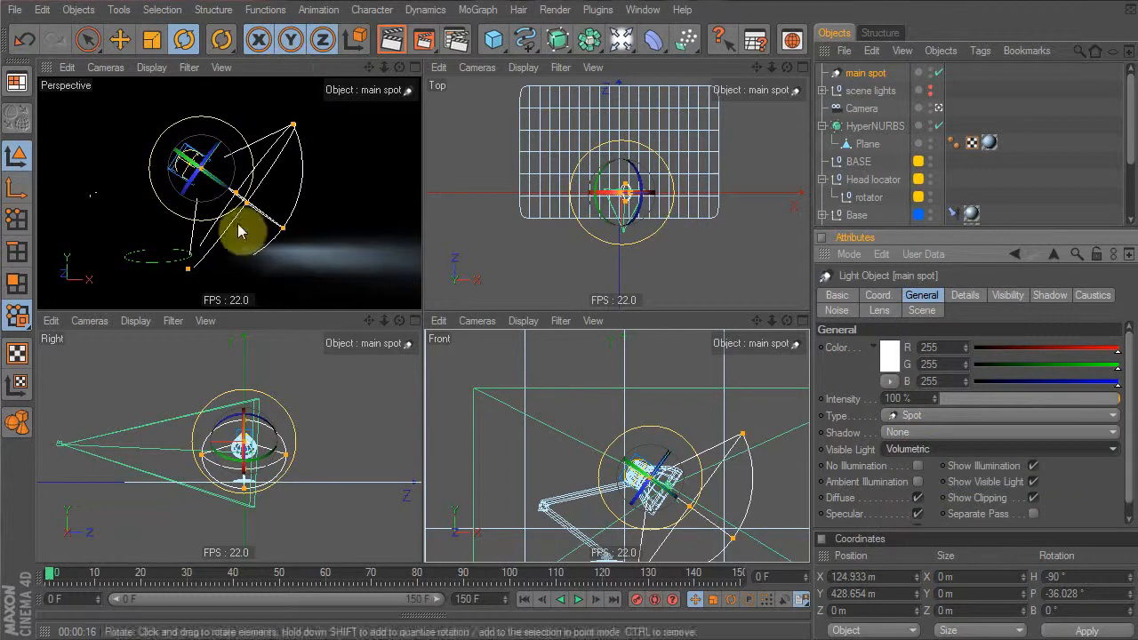
pyautogui.moveTo(287, 229); pyautogui.dragTo(363, 286)
pyautogui.click(391, 39)
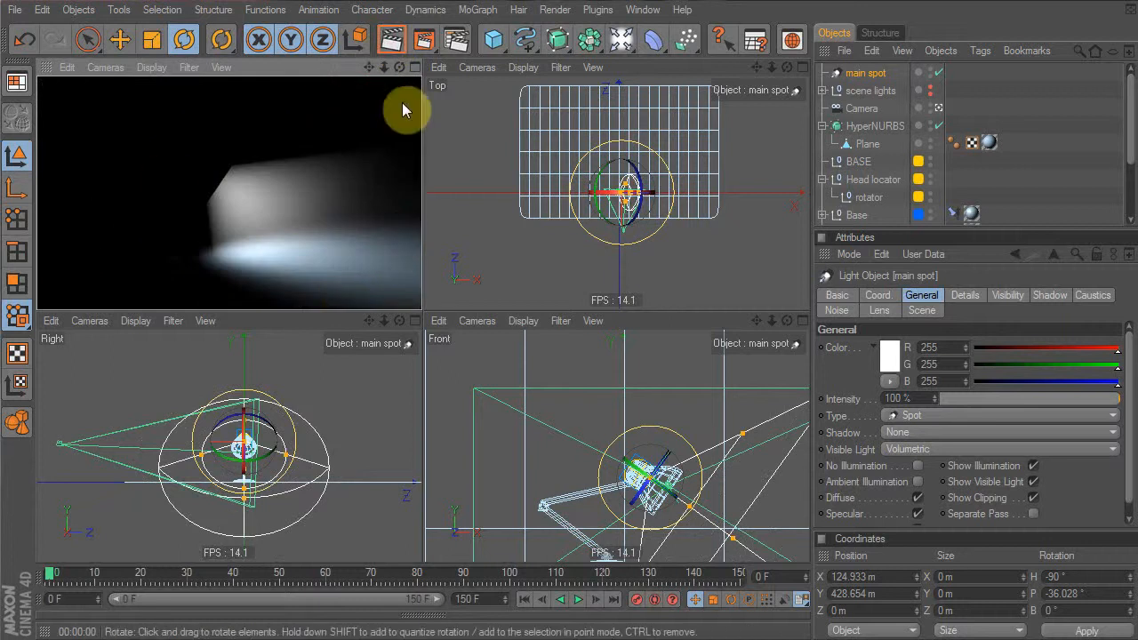
# Tilt the spotlight slightly and re-render the perspective view to check the beam
pyautogui.moveTo(356, 273); pyautogui.dragTo(438, 192)
pyautogui.hotkey('ctrl', 'z')
pyautogui.click(394, 42)
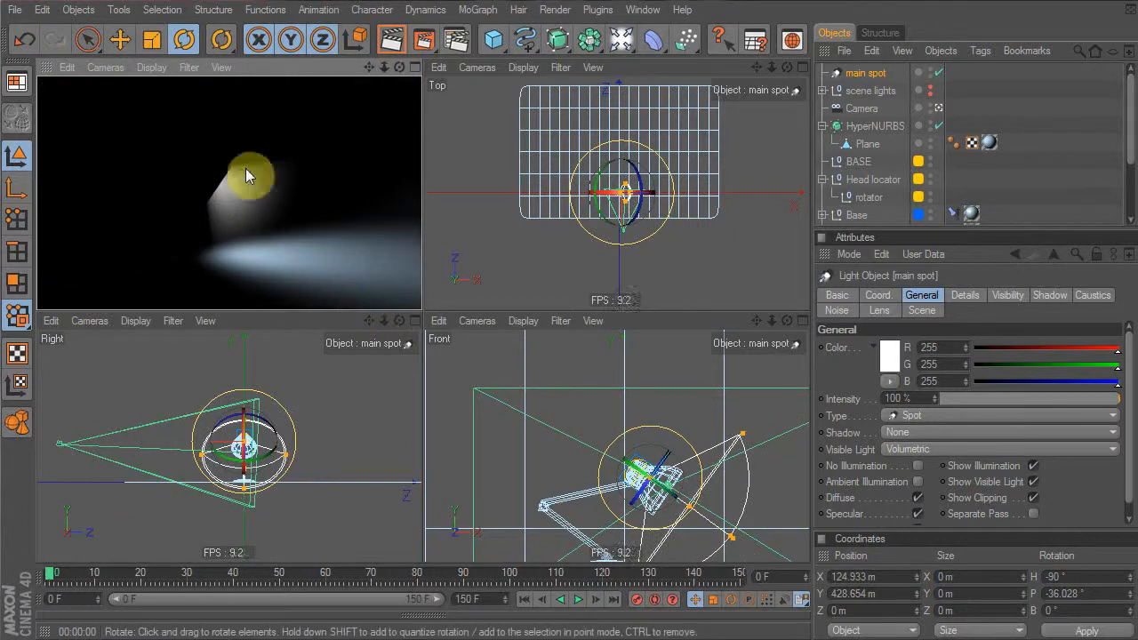
pyautogui.click(344, 63)
pyautogui.moveTo(280, 207); pyautogui.dragTo(334, 83)
pyautogui.click(325, 67)
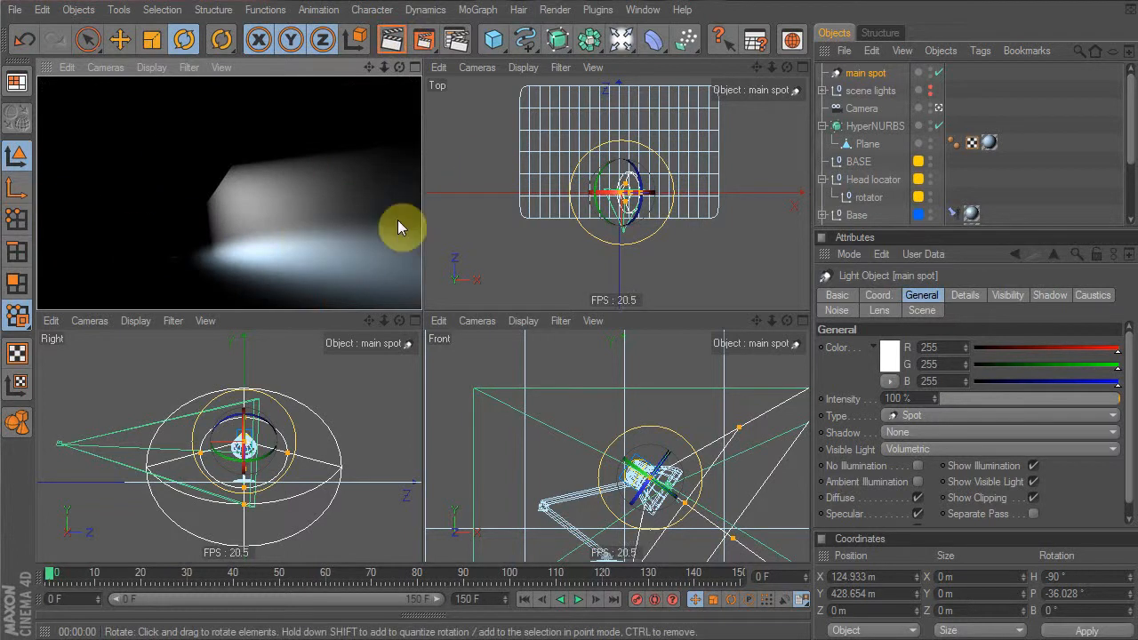
# Set the main spot's falloff to Linear in its Details settings
pyautogui.click(968, 296)
pyautogui.click(929, 454)
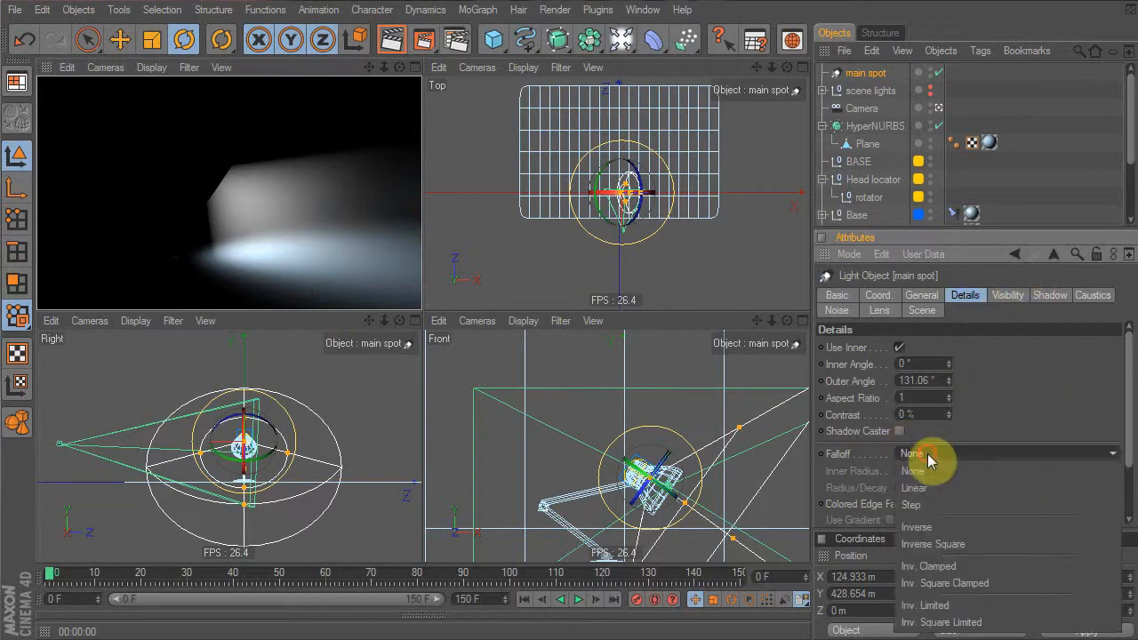
pyautogui.click(938, 480)
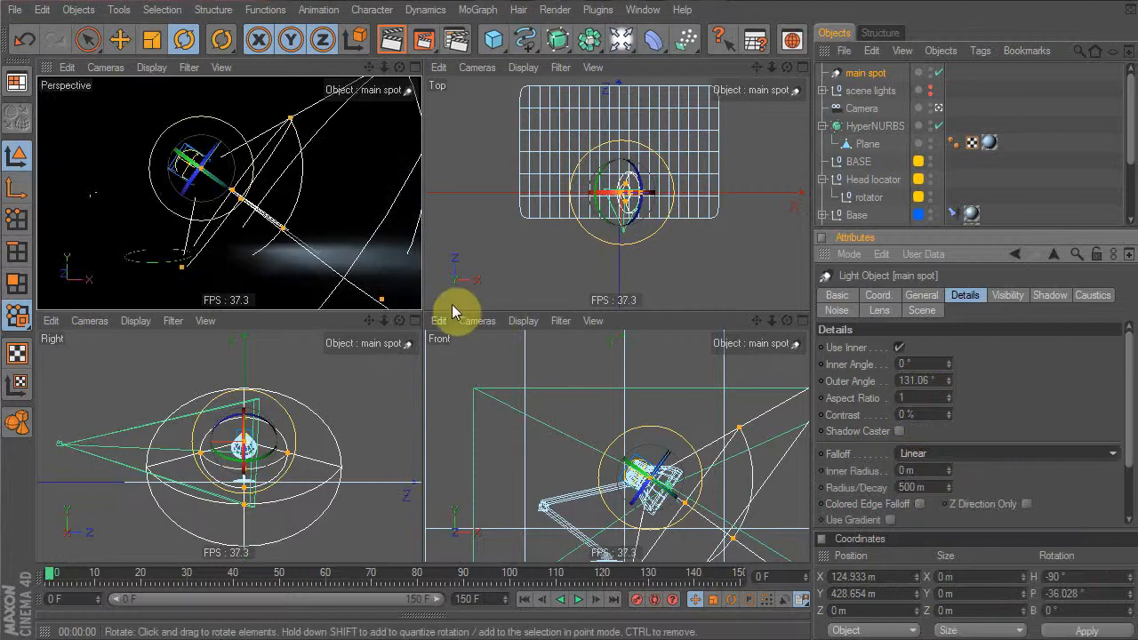
pyautogui.moveTo(364, 264); pyautogui.dragTo(364, 218)
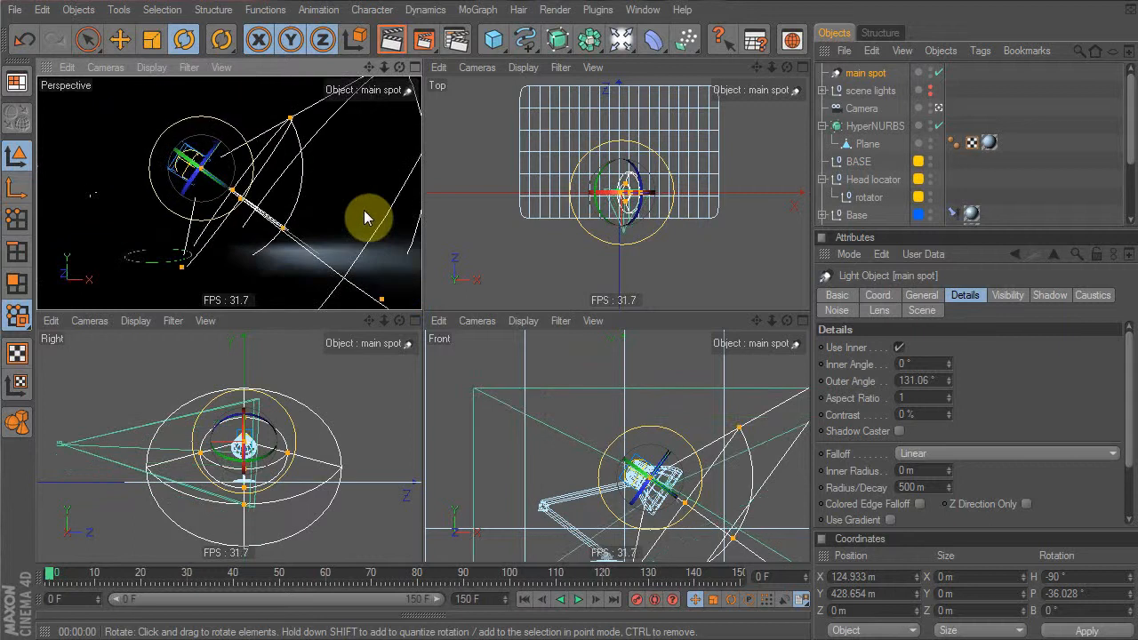
# Look through the camera at a low angle and raise the decay radius to about 1200 m
pyautogui.click(941, 110)
pyautogui.keyDown('alt'); pyautogui.moveTo(323, 210); pyautogui.dragTo(305, 204); pyautogui.keyUp('alt')
pyautogui.keyDown('alt'); pyautogui.moveTo(296, 162); pyautogui.dragTo(280, 163); pyautogui.keyUp('alt')
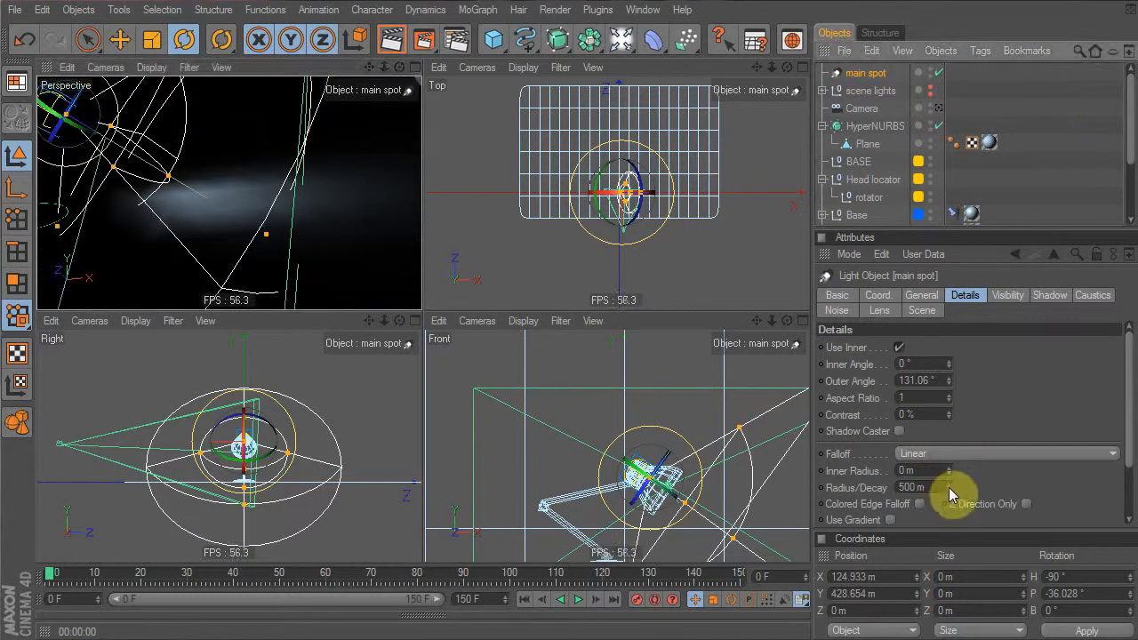
pyautogui.moveTo(948, 487); pyautogui.dragTo(1000, 487)
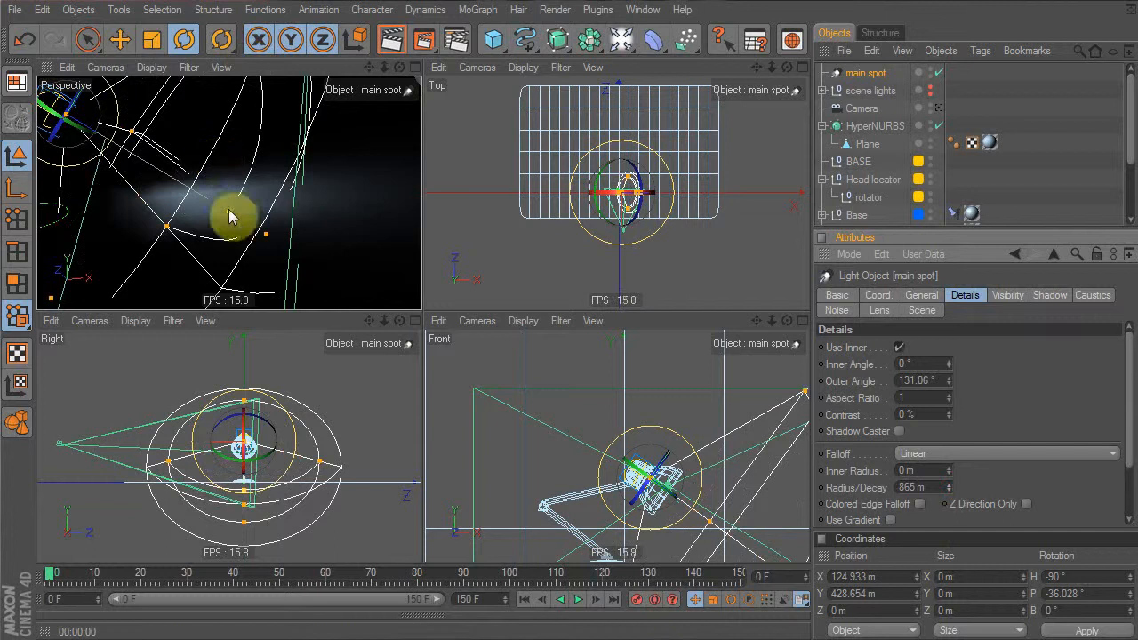
pyautogui.moveTo(949, 488); pyautogui.dragTo(948, 488)
pyautogui.moveTo(225, 211); pyautogui.dragTo(276, 240)
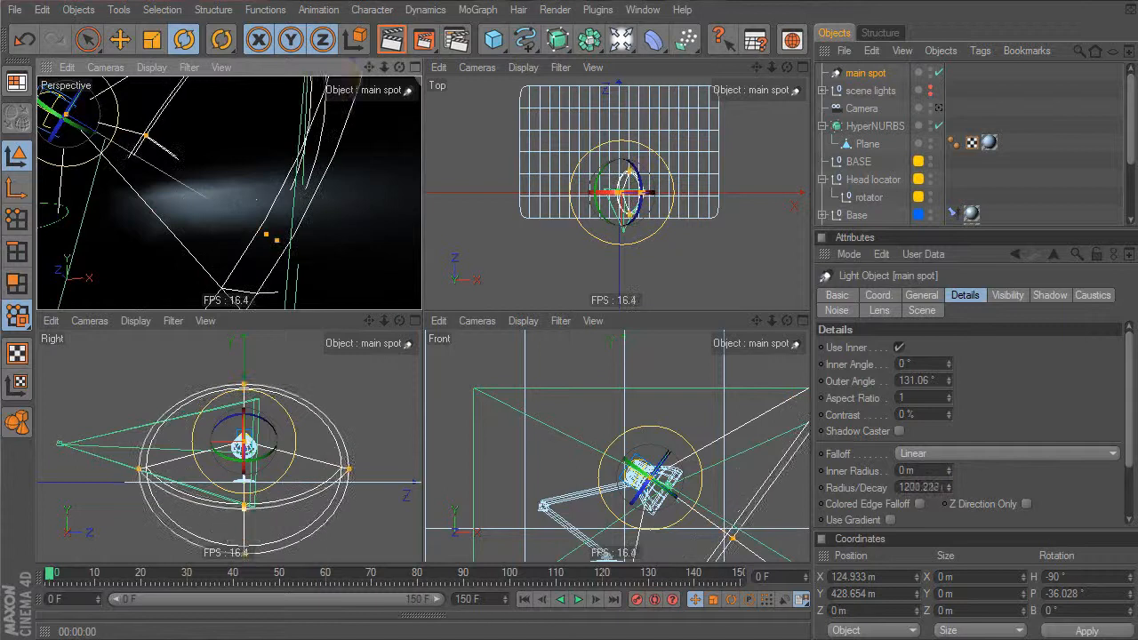
# Test-render the perspective view, undoing an accidental light rotation
pyautogui.click(330, 72)
pyautogui.click(389, 43)
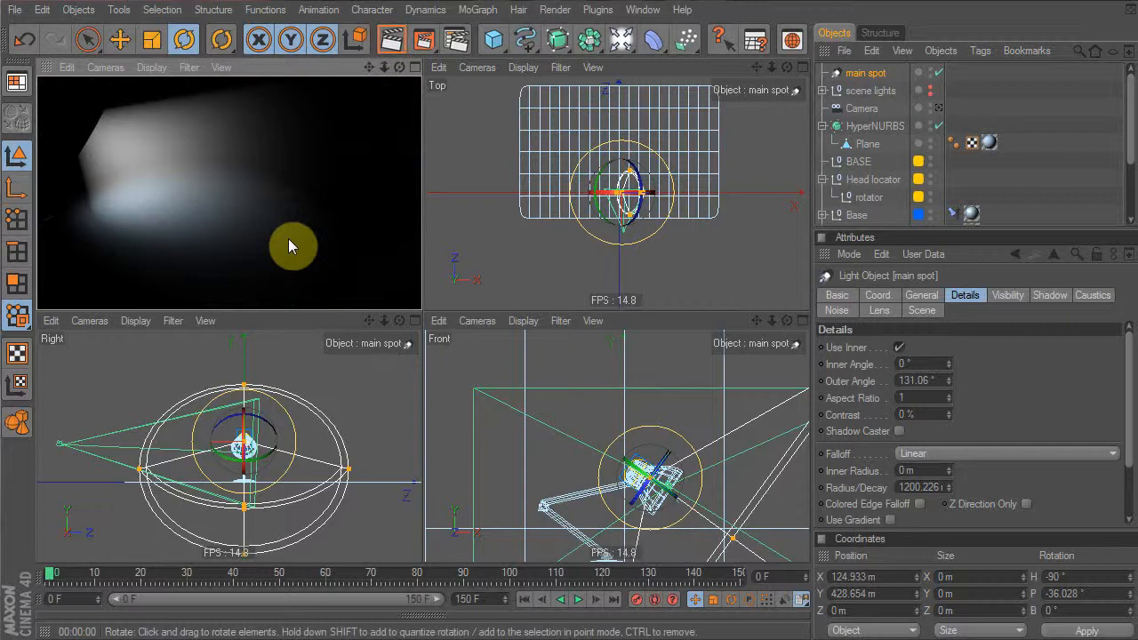
pyautogui.moveTo(235, 240); pyautogui.dragTo(279, 93)
pyautogui.hotkey('ctrl', 'z')
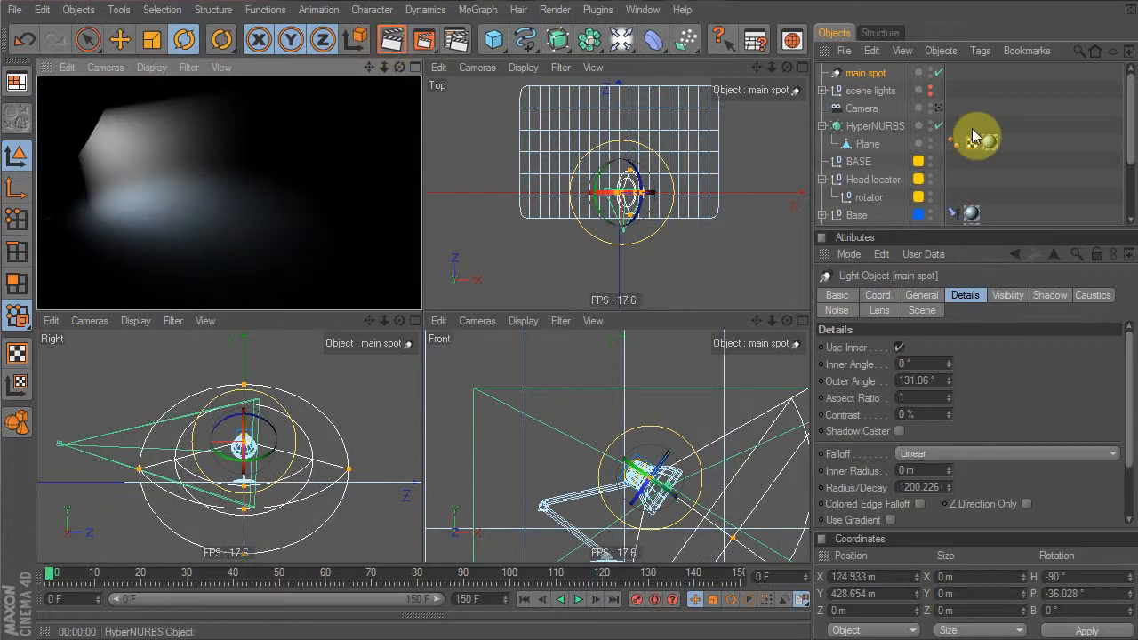
# Return to the editor viewpoint, turn the scene lights back on, and test-render
pyautogui.click(938, 109)
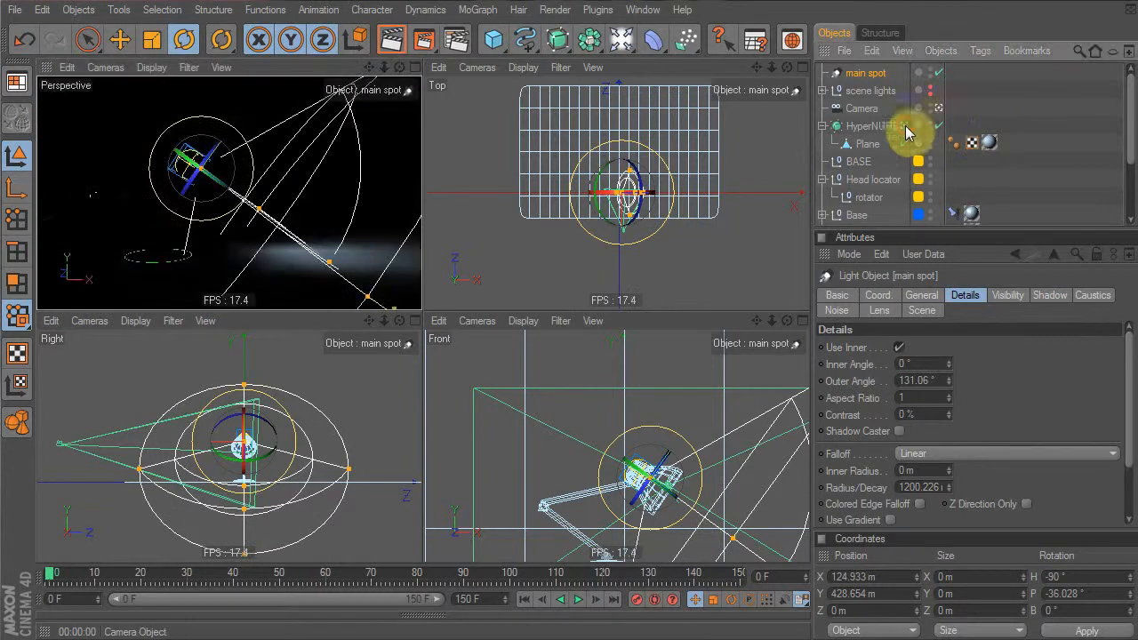
pyautogui.click(930, 88)
pyautogui.click(391, 42)
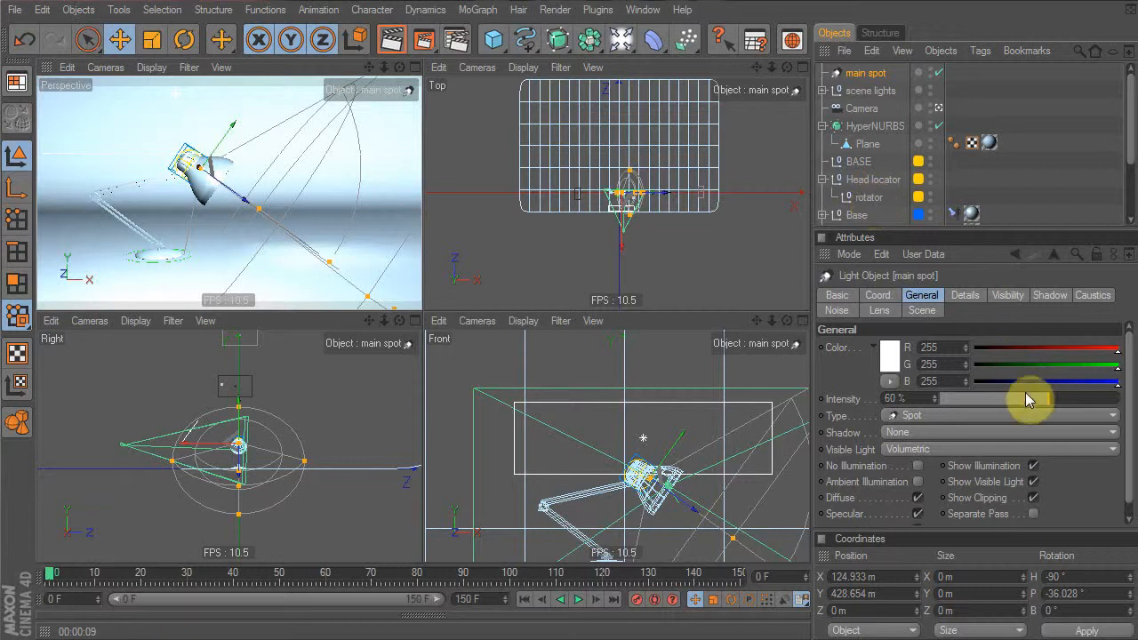
# Lower the main spot's intensity to 58% and tint it warm off-white (R 255, G 247, B 232)
pyautogui.moveTo(1042, 404); pyautogui.dragTo(1044, 396)
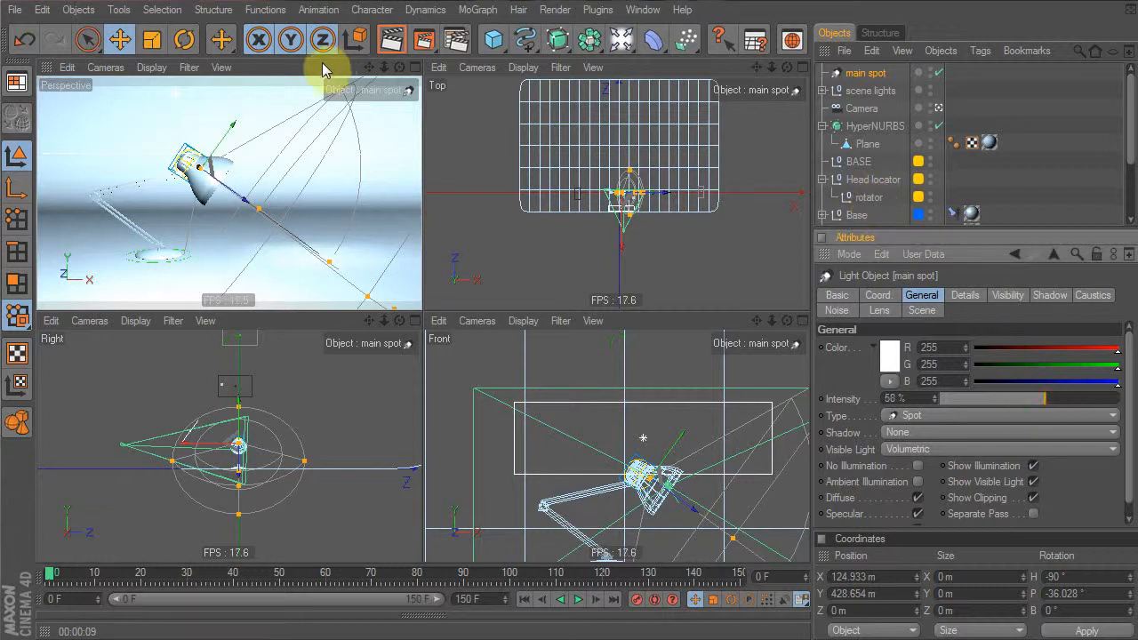
pyautogui.click(359, 41)
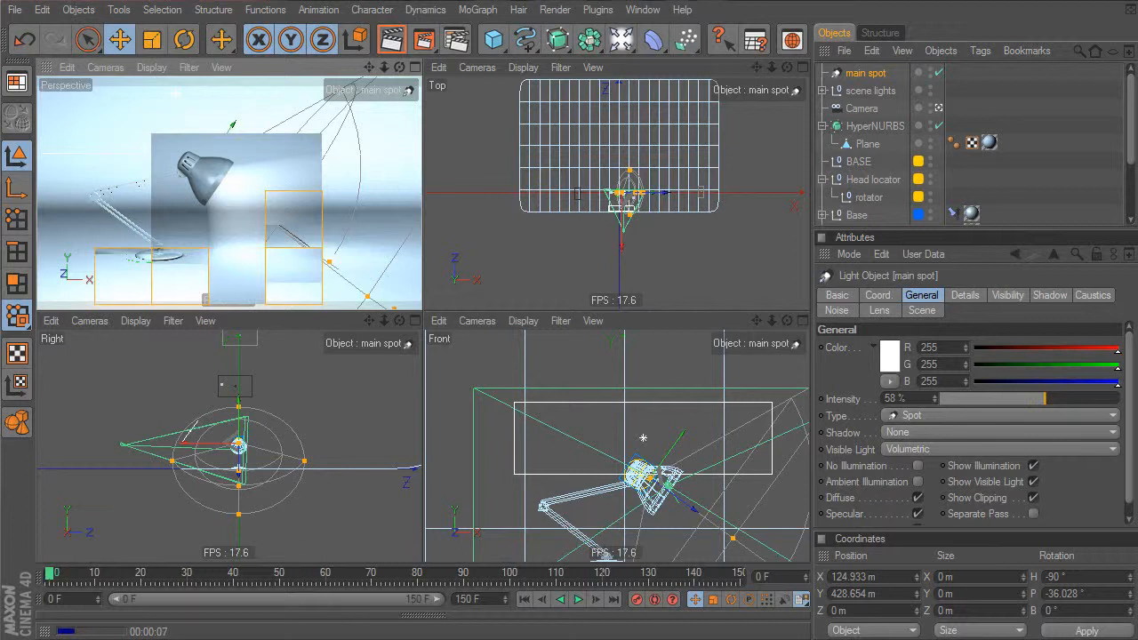
pyautogui.click(889, 355)
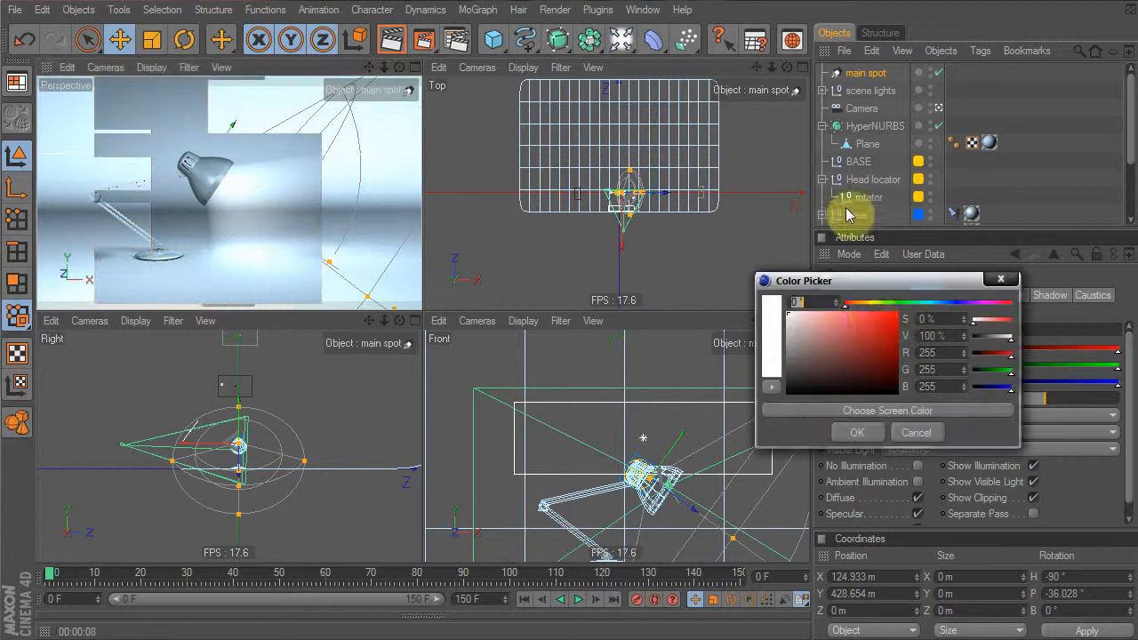
pyautogui.click(869, 304)
pyautogui.click(804, 315)
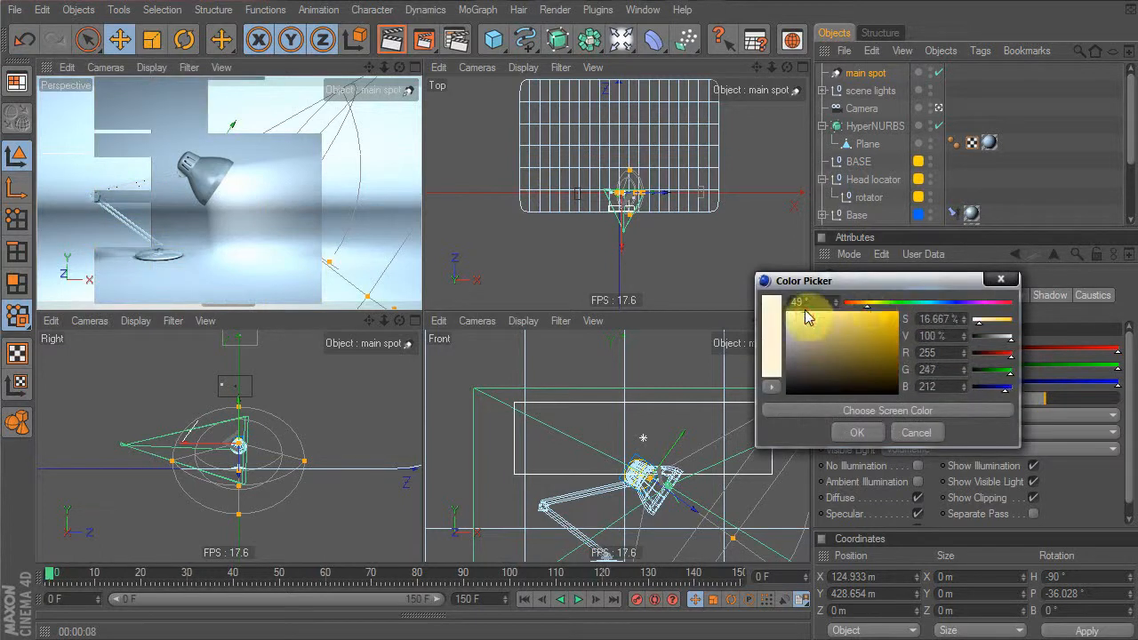
pyautogui.click(863, 305)
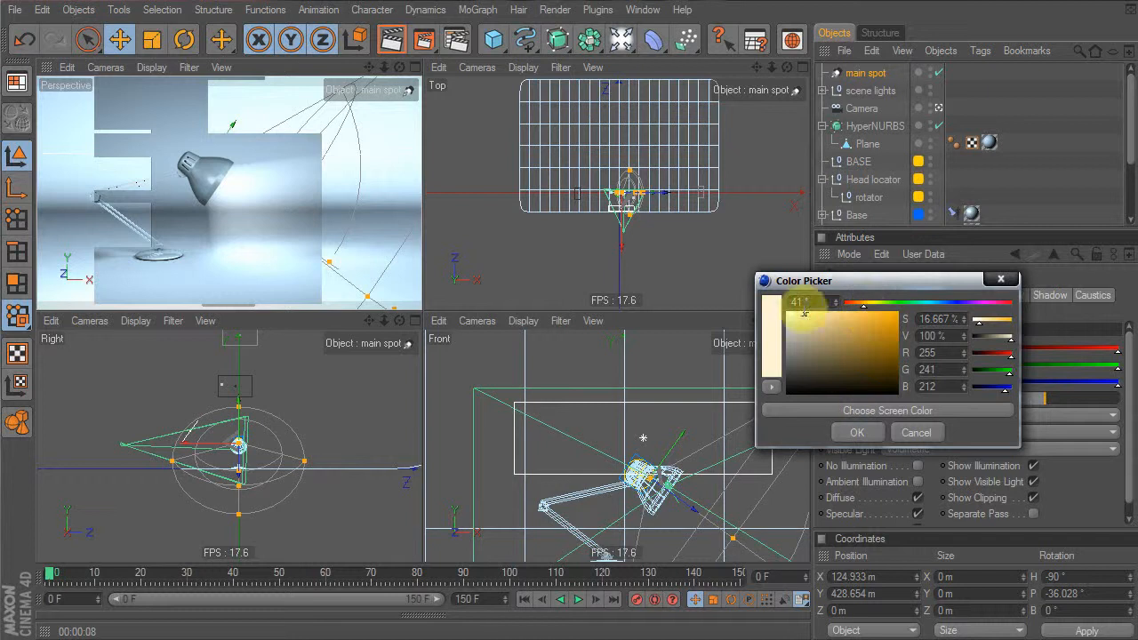
pyautogui.click(855, 433)
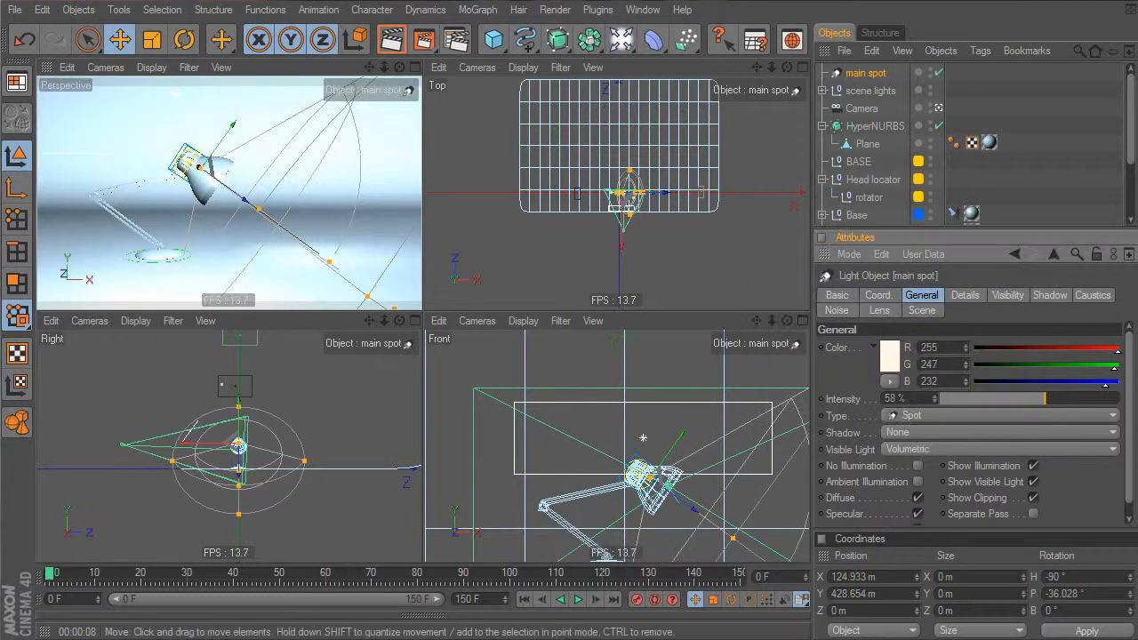
# Preview the lamp animation up to frame 55 and start moving main spot in the hierarchy
pyautogui.moveTo(48, 574)
pyautogui.mouseDown()
pyautogui.moveTo(85, 575)
pyautogui.moveTo(30, 574)
pyautogui.mouseUp()
pyautogui.keyDown('alt'); pyautogui.moveTo(246, 203); pyautogui.dragTo(199, 198, button='middle'); pyautogui.keyUp('alt')
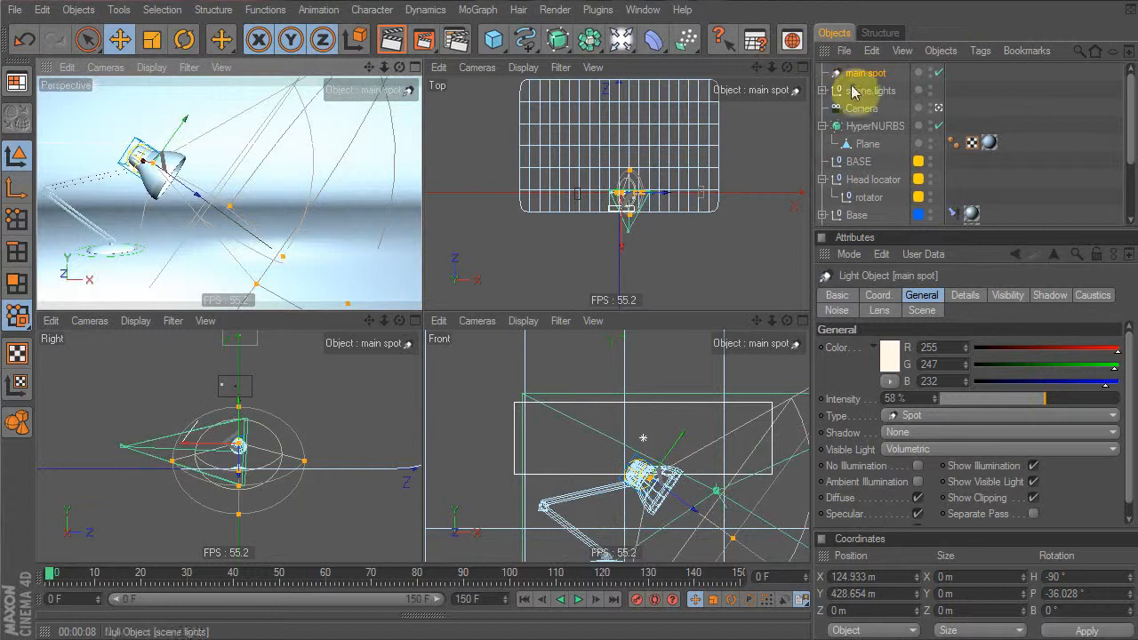
pyautogui.moveTo(52, 579)
pyautogui.mouseDown()
pyautogui.moveTo(305, 587)
pyautogui.moveTo(53, 573)
pyautogui.mouseUp()
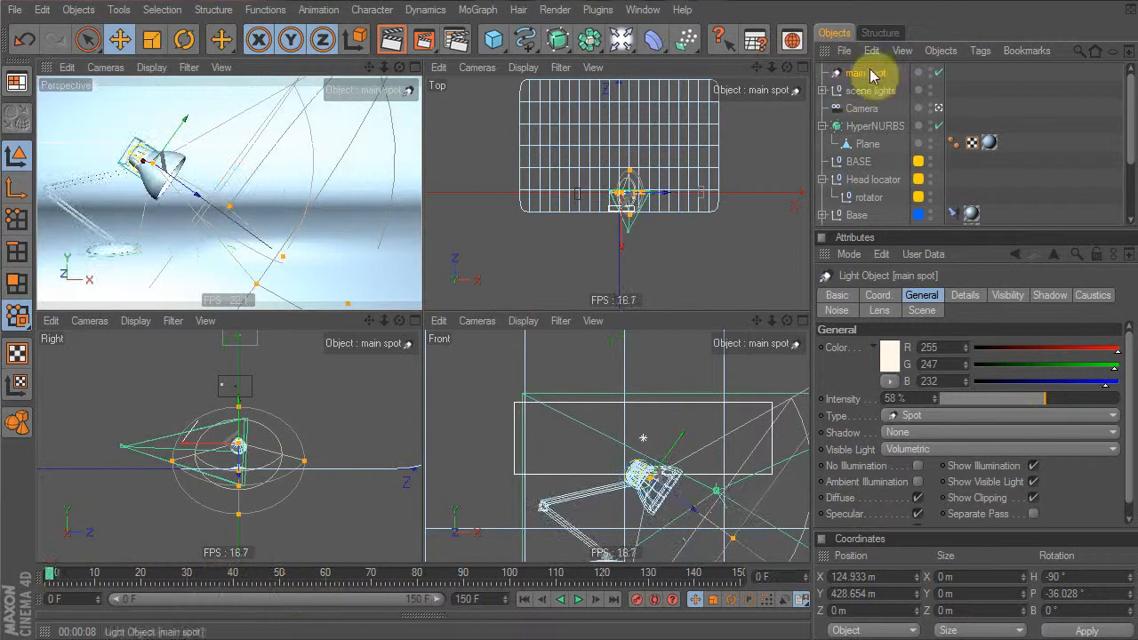
pyautogui.moveTo(895, 231); pyautogui.dragTo(893, 394)
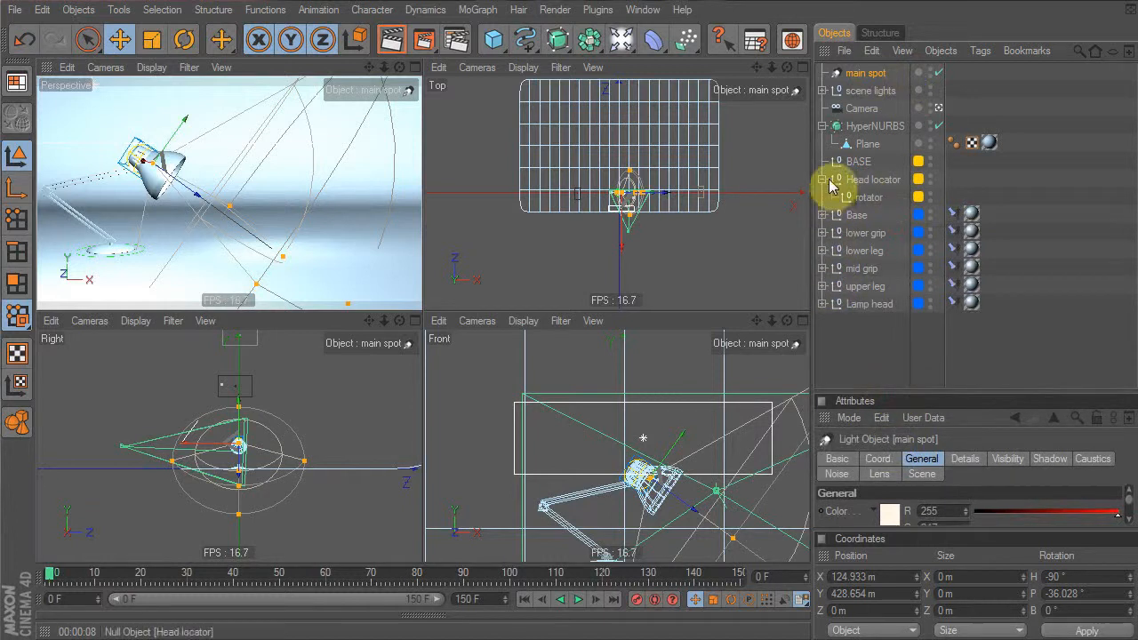
pyautogui.moveTo(869, 82); pyautogui.dragTo(883, 200)
pyautogui.moveTo(55, 578); pyautogui.dragTo(13, 574)
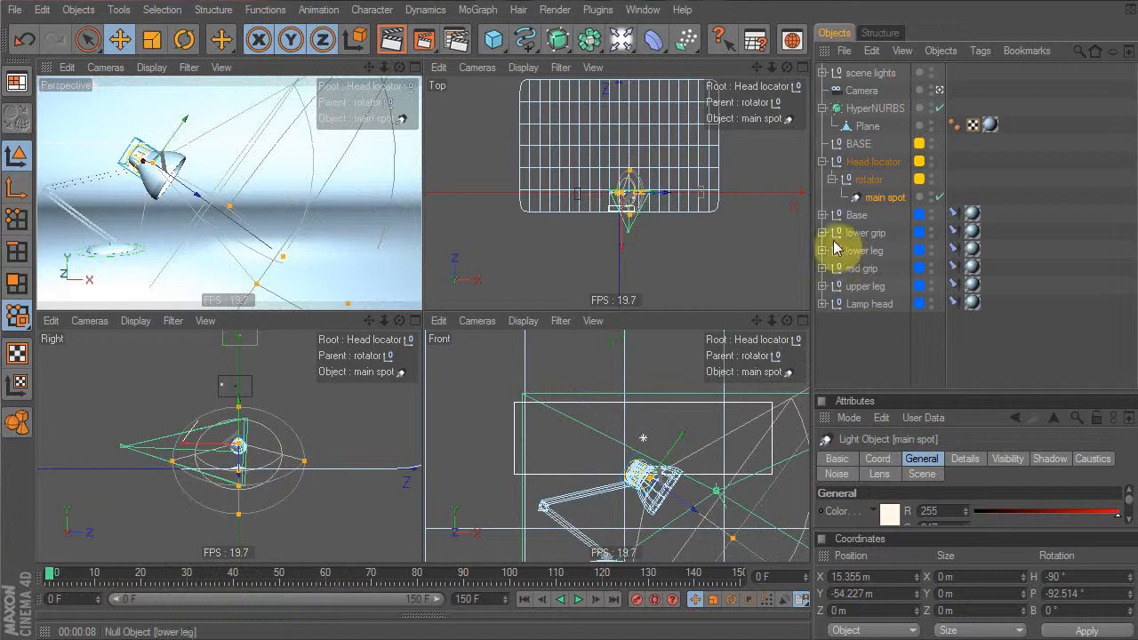
# Expand Lamp head and parent main spot under it, checking it follows the animation
pyautogui.click(821, 299)
pyautogui.click(821, 304)
pyautogui.moveTo(871, 199); pyautogui.dragTo(874, 321)
pyautogui.moveTo(77, 578); pyautogui.dragTo(48, 579)
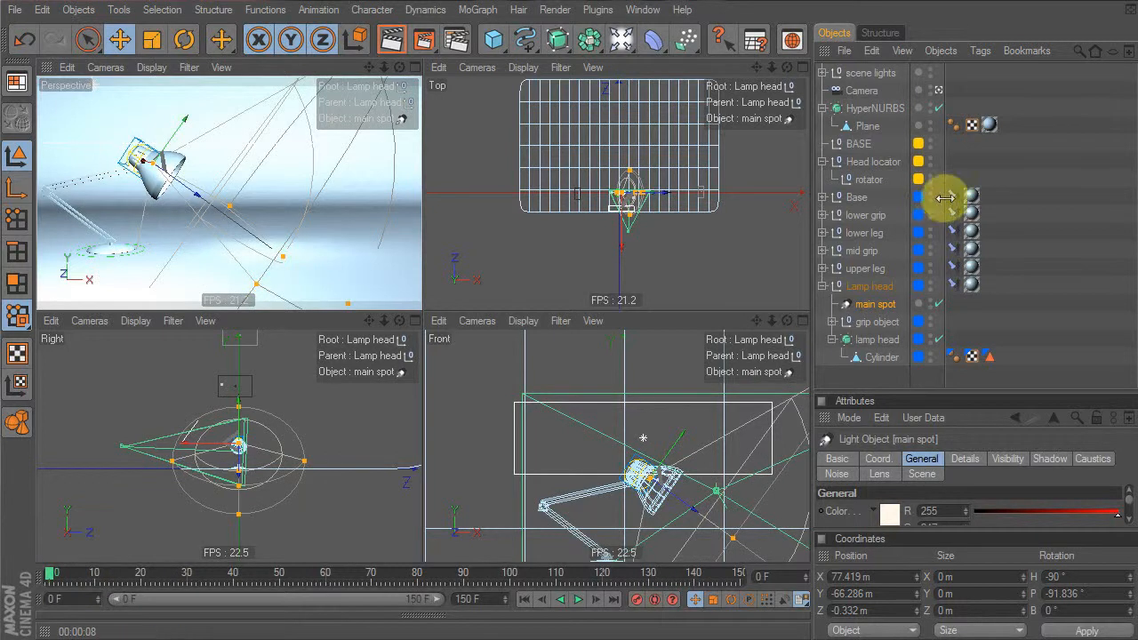
pyautogui.click(953, 285)
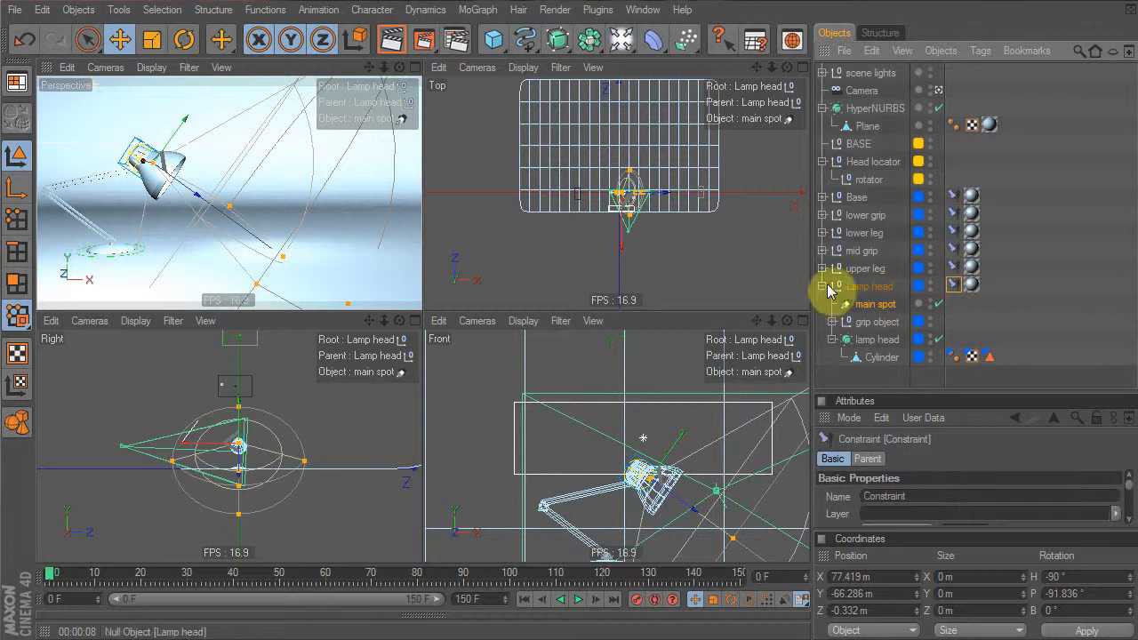
pyautogui.click(861, 382)
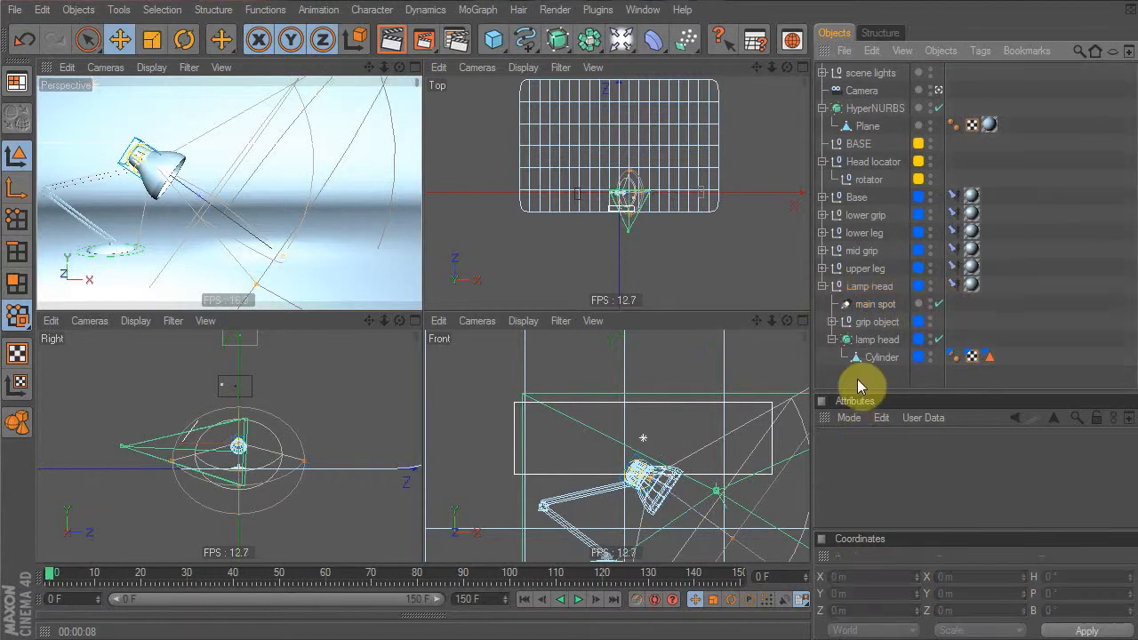
pyautogui.click(336, 72)
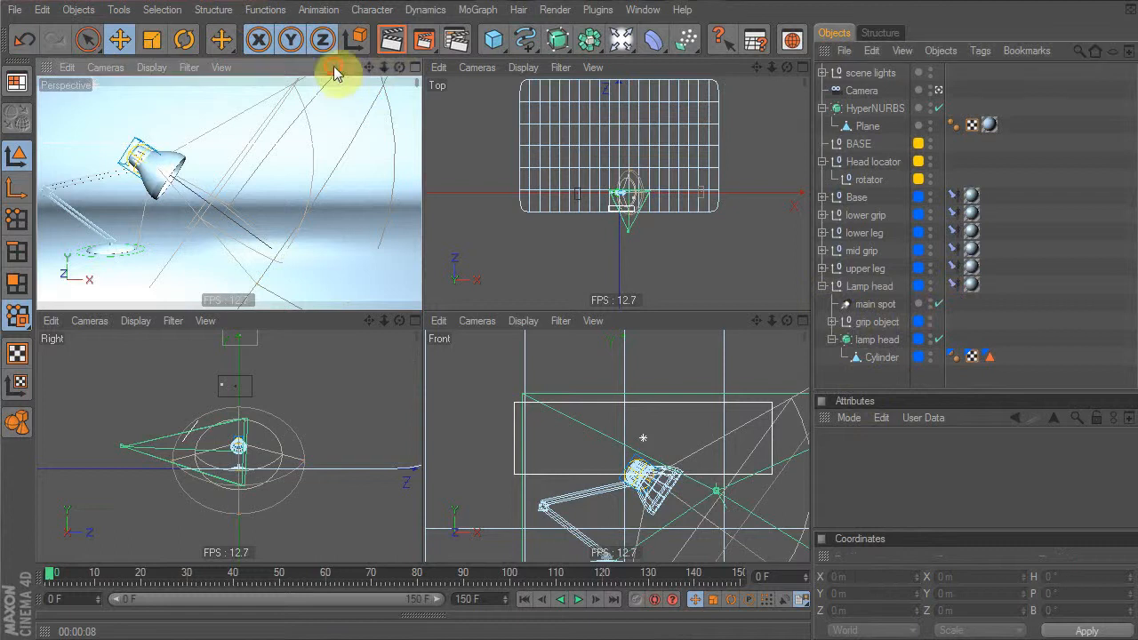
# Render the perspective view and add a Sphere primitive
pyautogui.click(391, 39)
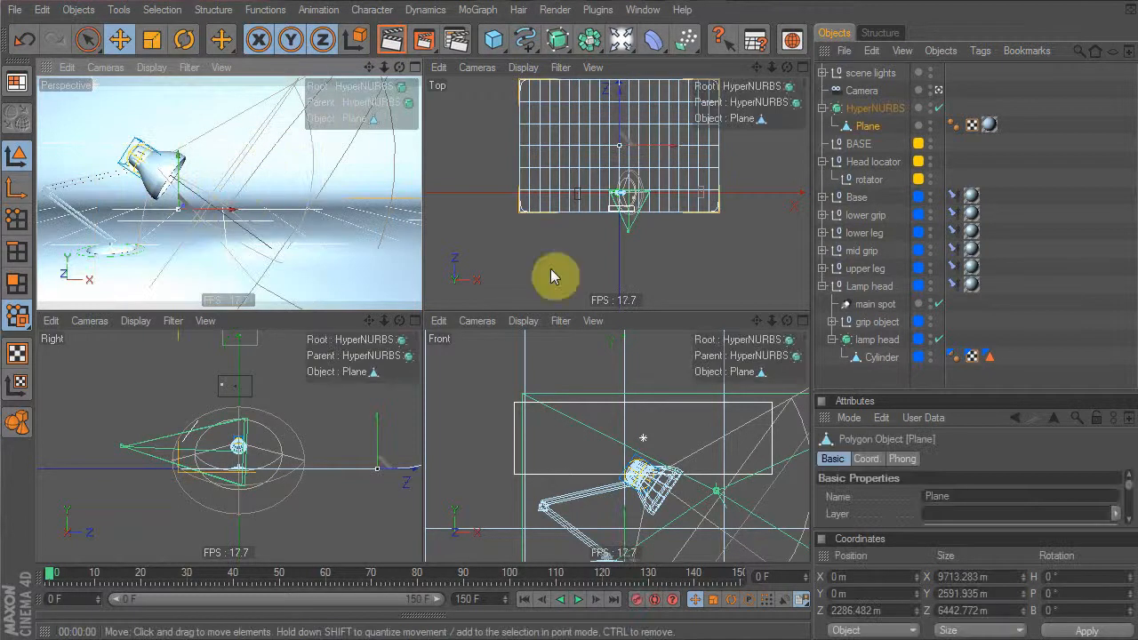
pyautogui.click(490, 27)
pyautogui.moveTo(489, 28); pyautogui.dragTo(609, 58)
# Move the sphere beside the lamp head in the Front view and bank it -55° to match
pyautogui.moveTo(651, 476); pyautogui.dragTo(791, 371)
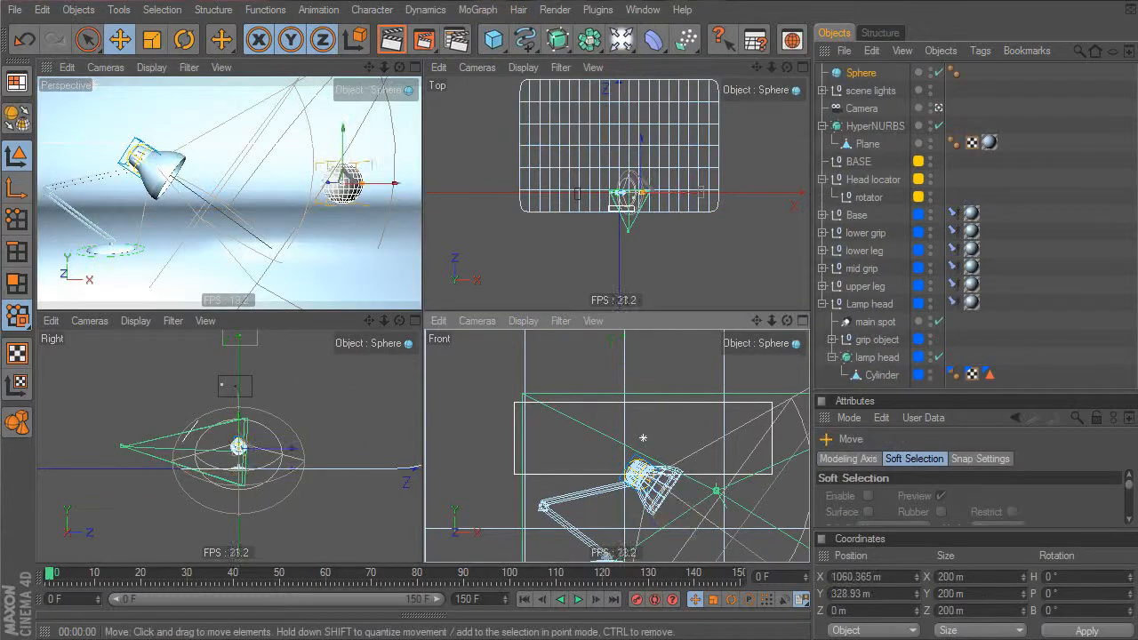
pyautogui.keyDown('alt'); pyautogui.moveTo(725, 492); pyautogui.dragTo(693, 492, button='right'); pyautogui.keyUp('alt')
pyautogui.middleClick(726, 493)
pyautogui.moveTo(600, 430); pyautogui.dragTo(353, 419)
pyautogui.press('t')
pyautogui.moveTo(711, 377); pyautogui.dragTo(629, 255)
pyautogui.press('e')
pyautogui.press('r')
pyautogui.press('t')
pyautogui.press('e')
# Fit the sphere into the lamp head at about 129 m across and bring up the materials panel
pyautogui.moveTo(553, 433); pyautogui.dragTo(543, 428)
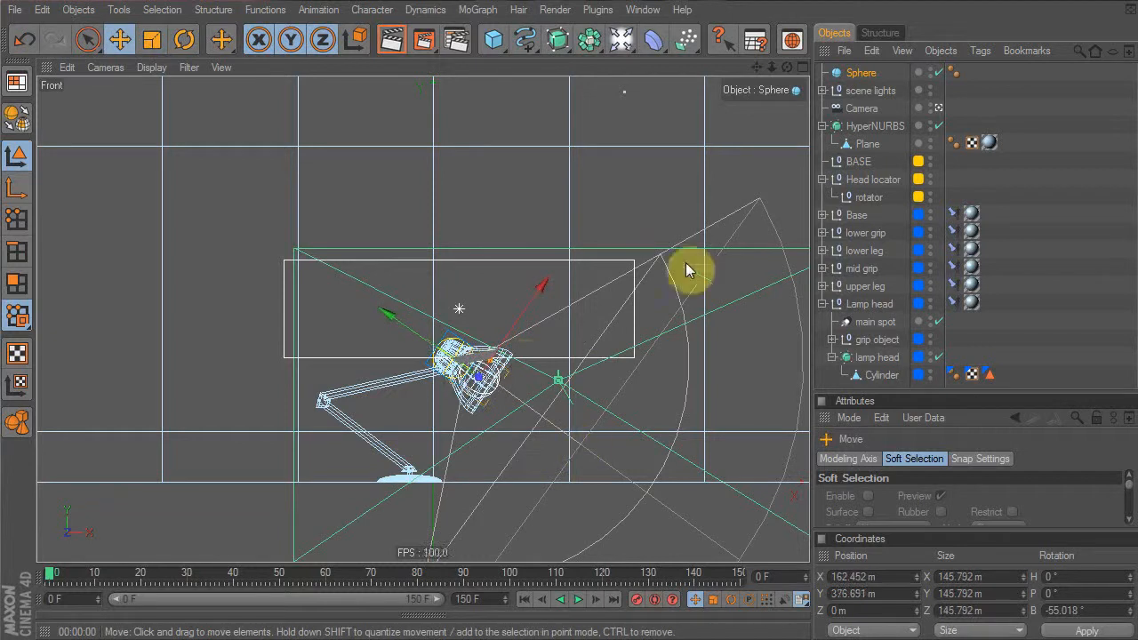
pyautogui.moveTo(450, 347); pyautogui.dragTo(475, 371)
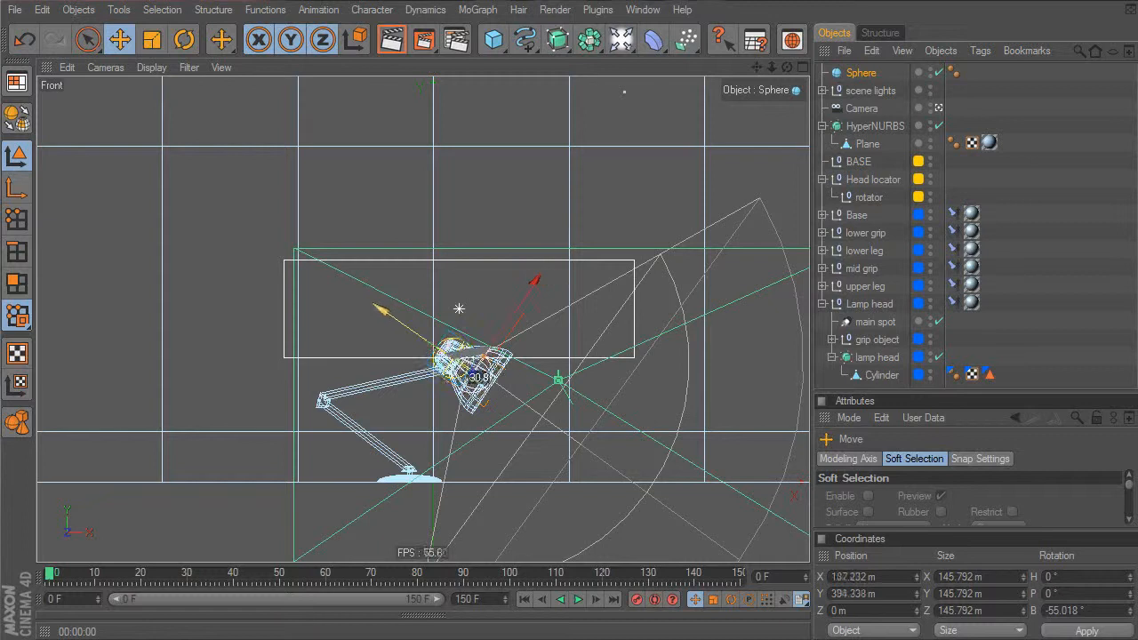
pyautogui.press('t')
pyautogui.moveTo(684, 361); pyautogui.dragTo(605, 365)
pyautogui.press('e')
pyautogui.moveTo(433, 345); pyautogui.dragTo(435, 346)
pyautogui.click(101, 617)
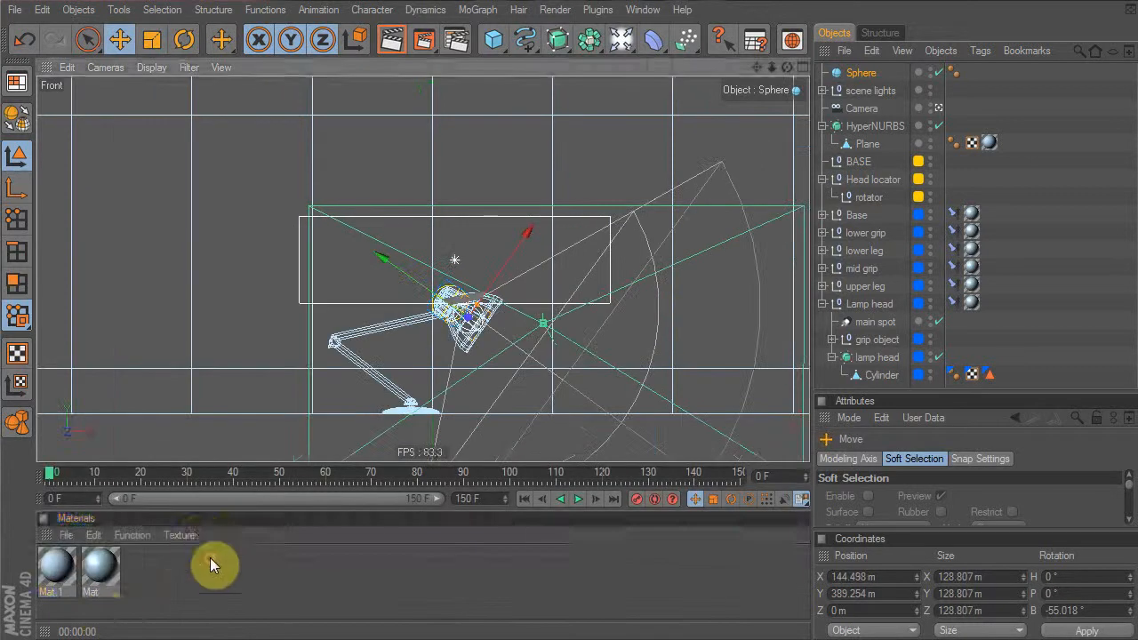
pyautogui.click(193, 583)
# Create a new material with luminance enabled in pale peach (R 255, G 236, B 214)
pyautogui.doubleClick(193, 583)
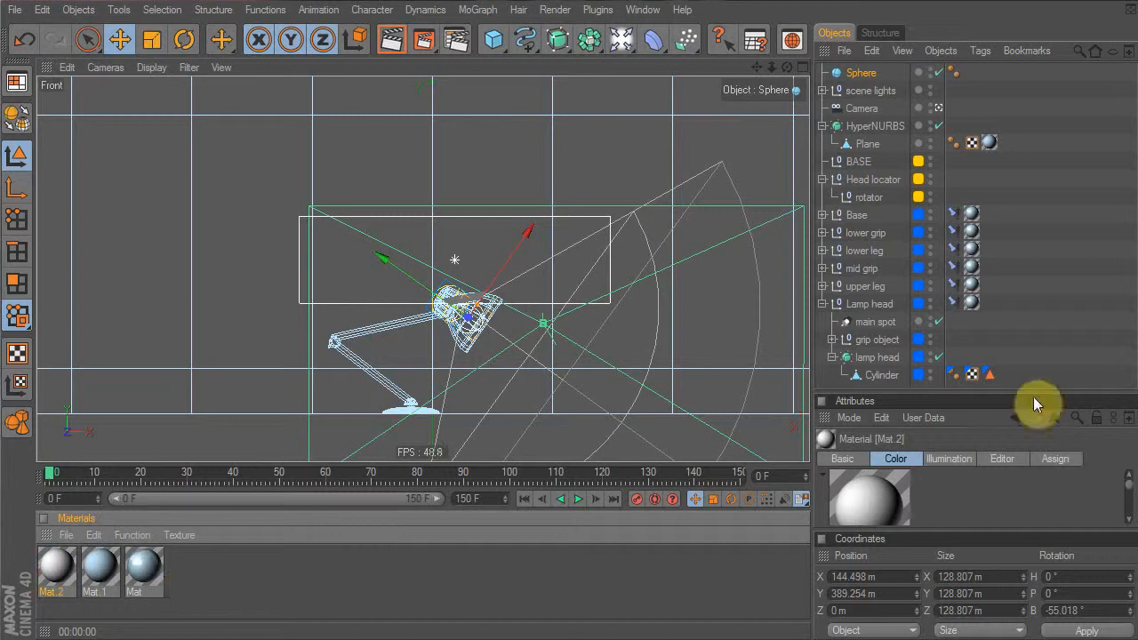
pyautogui.moveTo(1033, 395); pyautogui.dragTo(1049, 208)
pyautogui.click(852, 273)
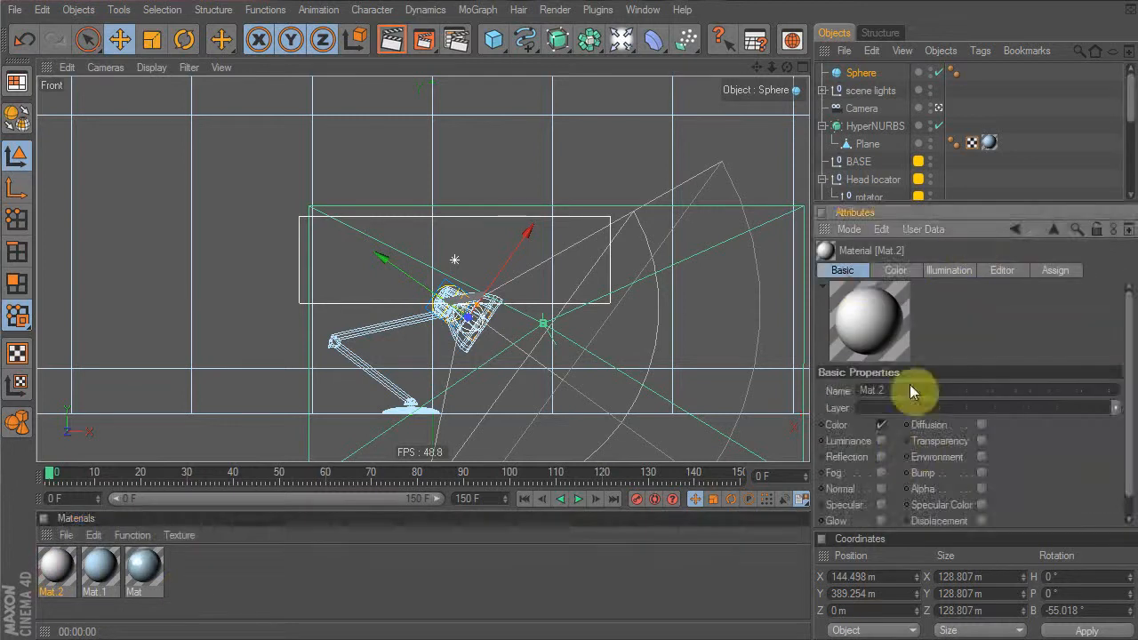
pyautogui.click(880, 441)
pyautogui.click(946, 271)
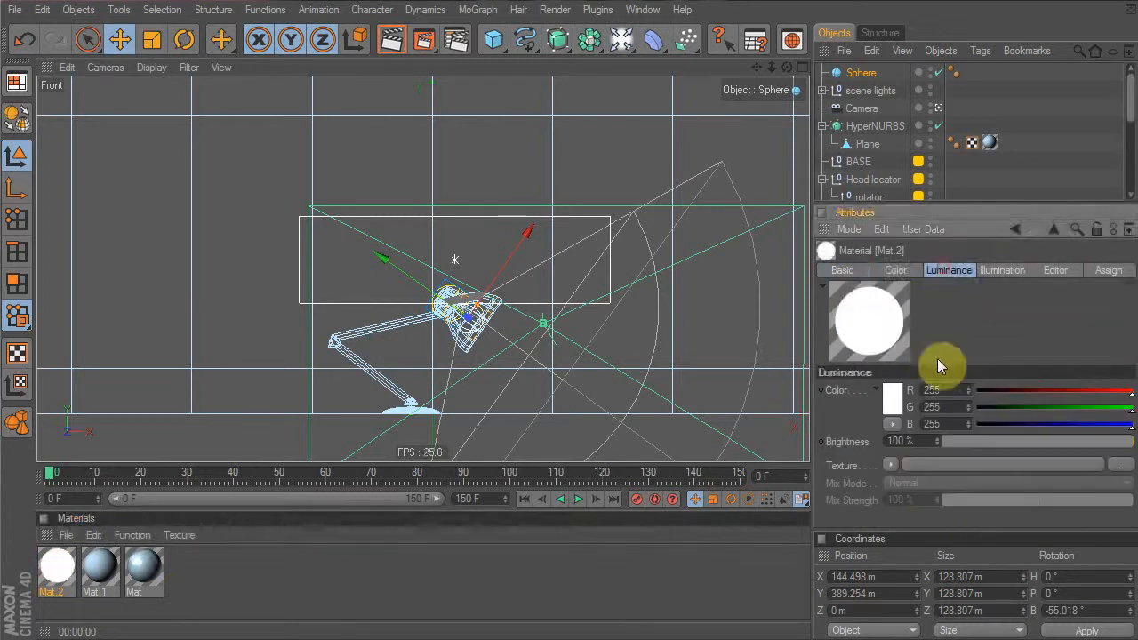
pyautogui.click(893, 405)
pyautogui.moveTo(844, 350); pyautogui.dragTo(805, 348)
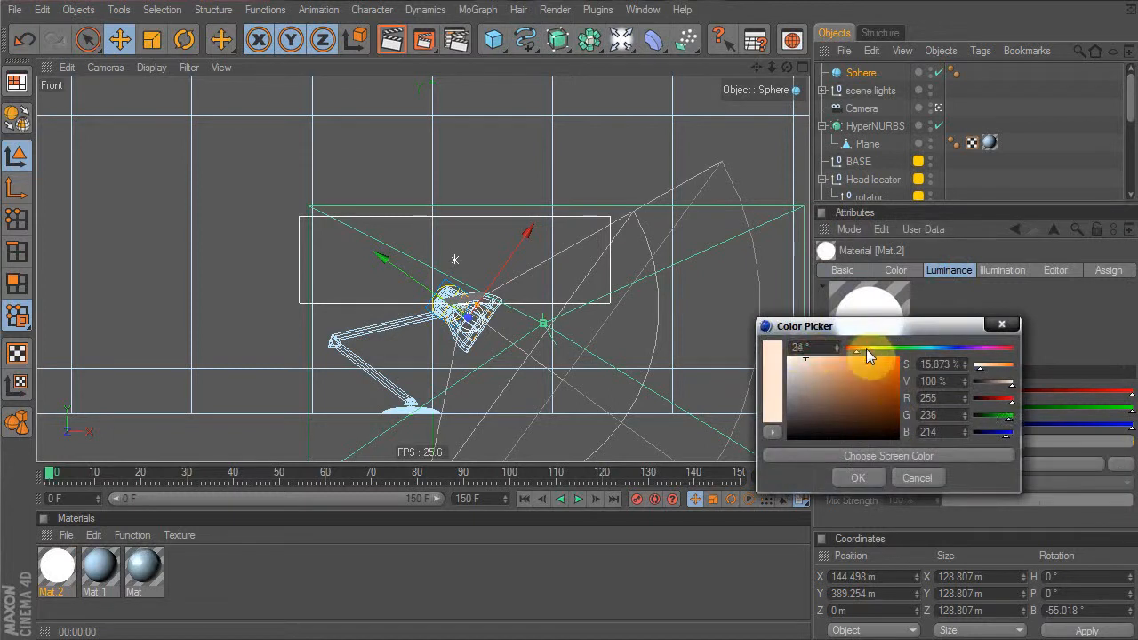
pyautogui.click(849, 476)
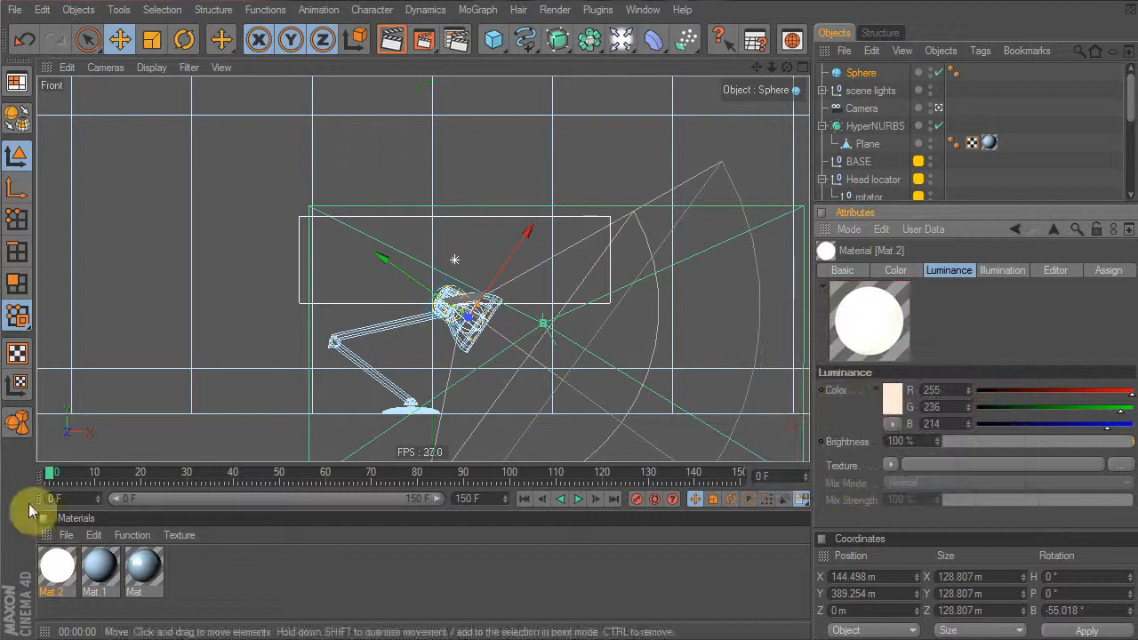
# Apply the glowing Mat.2 to the sphere, rename it 'bulb', and move it into the lamp hierarchy
pyautogui.moveTo(70, 576); pyautogui.dragTo(858, 72)
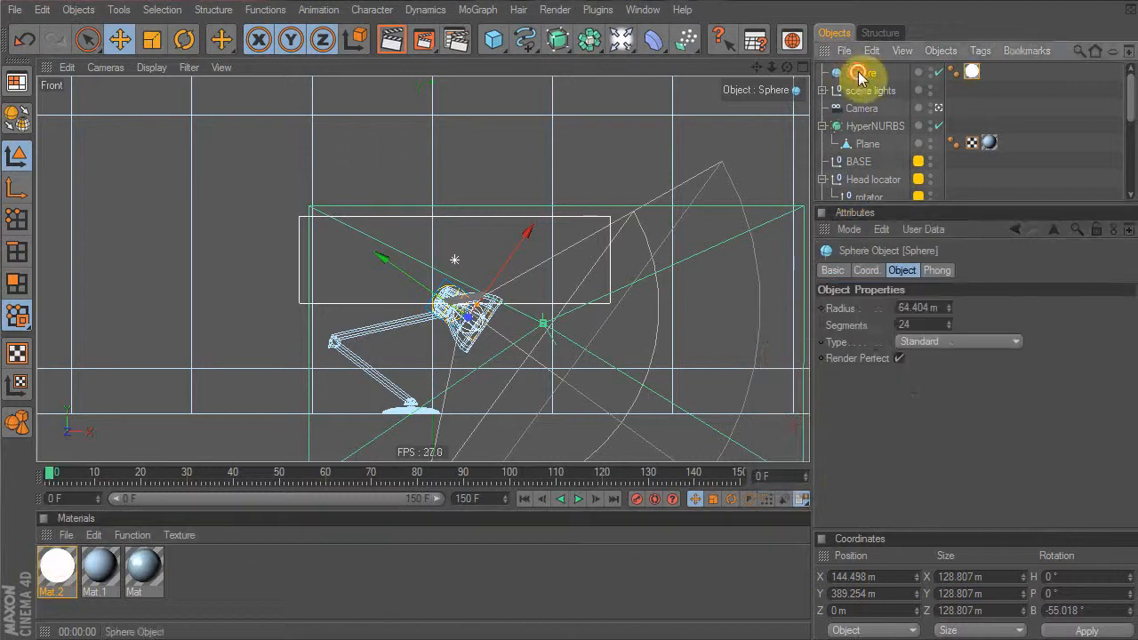
pyautogui.click(856, 72)
pyautogui.write('bulb')
pyautogui.press('Return')
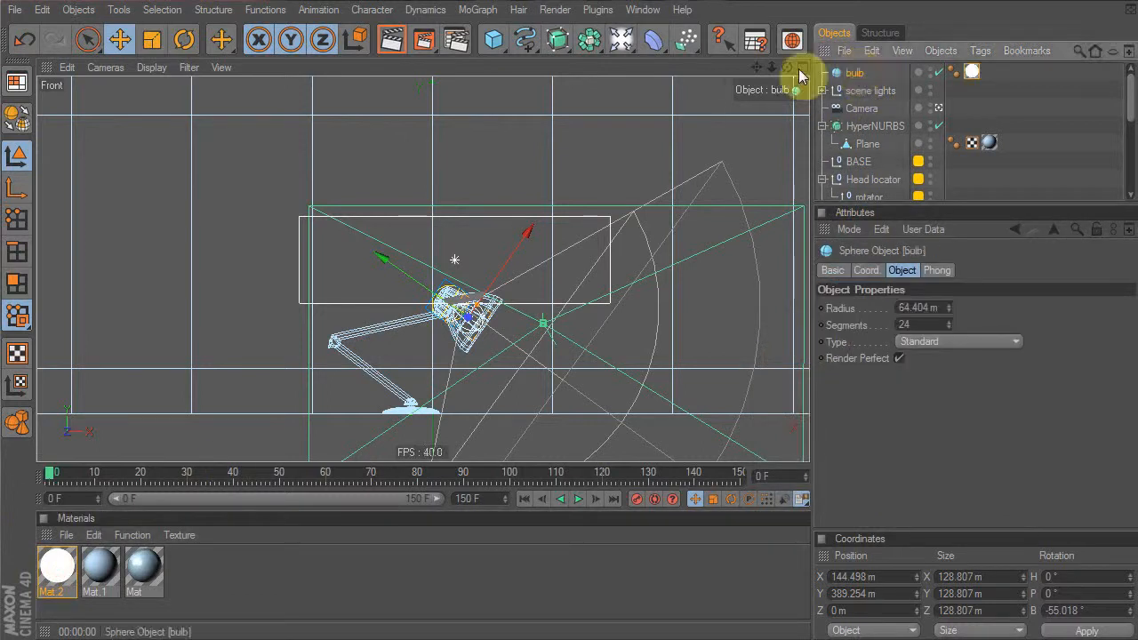
pyautogui.moveTo(931, 205); pyautogui.dragTo(902, 437)
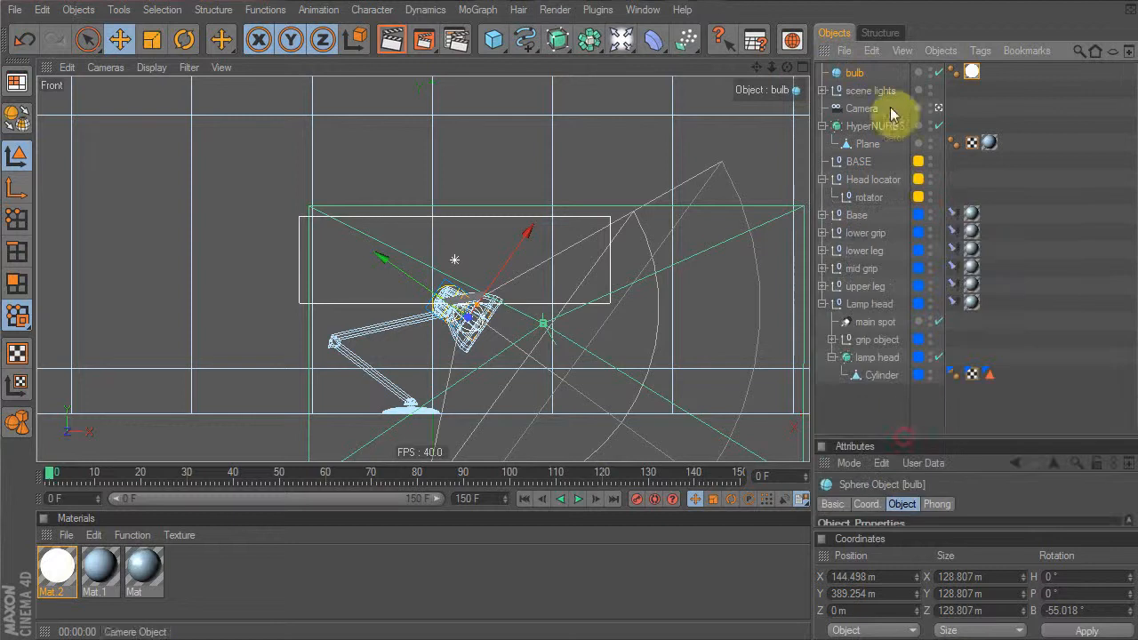
pyautogui.moveTo(858, 77); pyautogui.dragTo(860, 308)
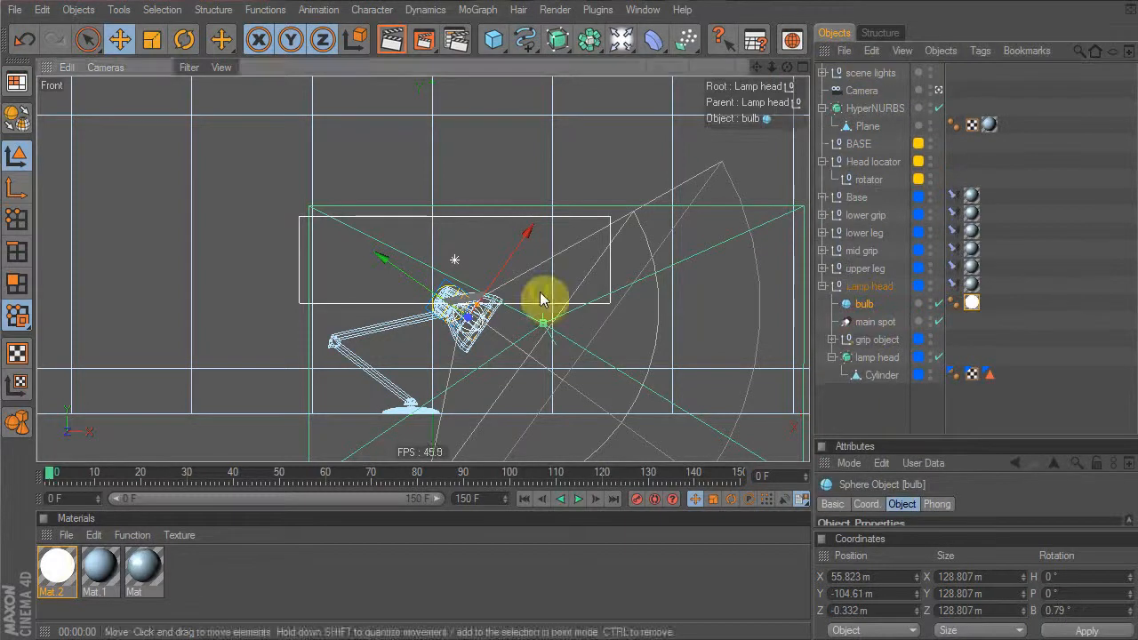
# Make the bulb a child of Lamp head and lower it slightly inside the shade
pyautogui.middleClick(538, 300)
pyautogui.moveTo(90, 474)
pyautogui.mouseDown()
pyautogui.moveTo(223, 492)
pyautogui.moveTo(100, 480)
pyautogui.mouseUp()
pyautogui.middleClick(305, 107)
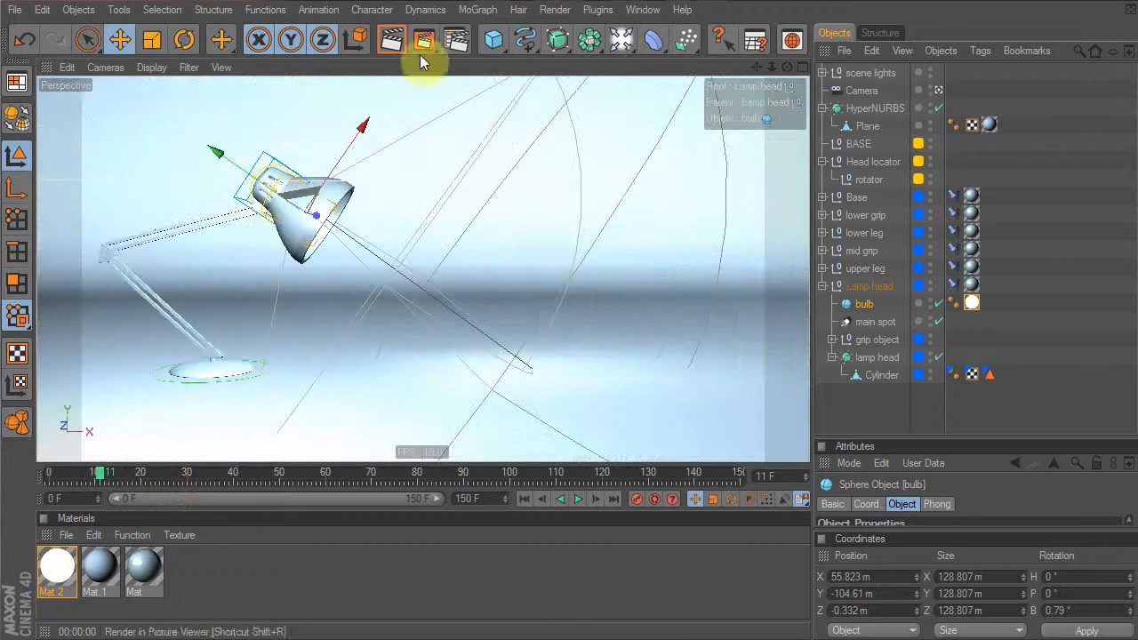
pyautogui.moveTo(257, 210); pyautogui.dragTo(266, 214)
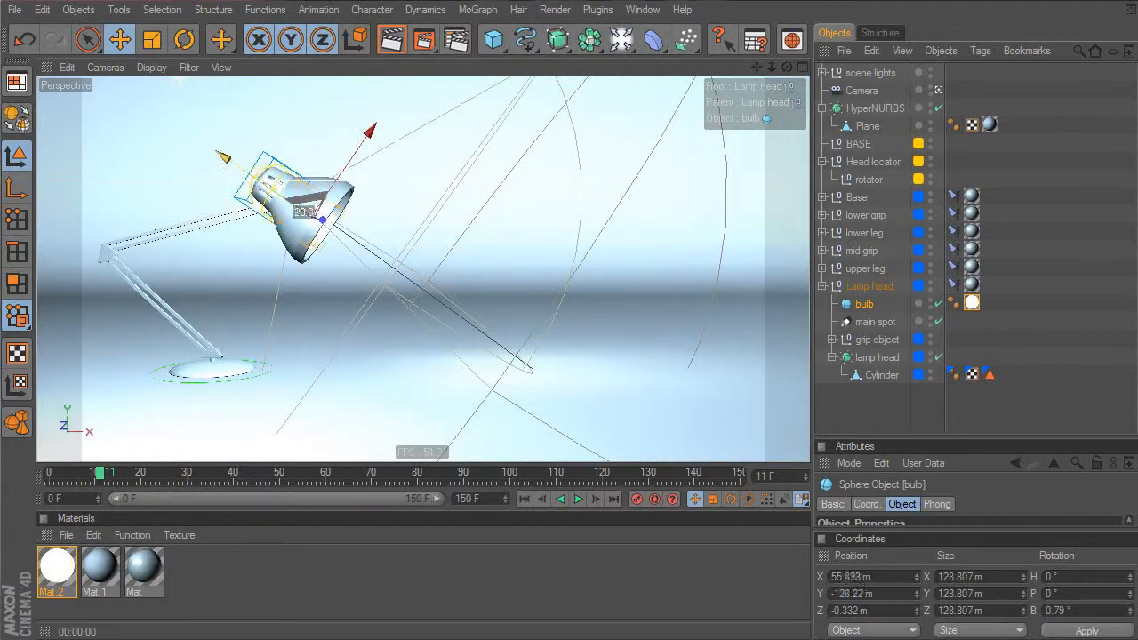
# Test-render the perspective view and select the main spot light
pyautogui.click(390, 44)
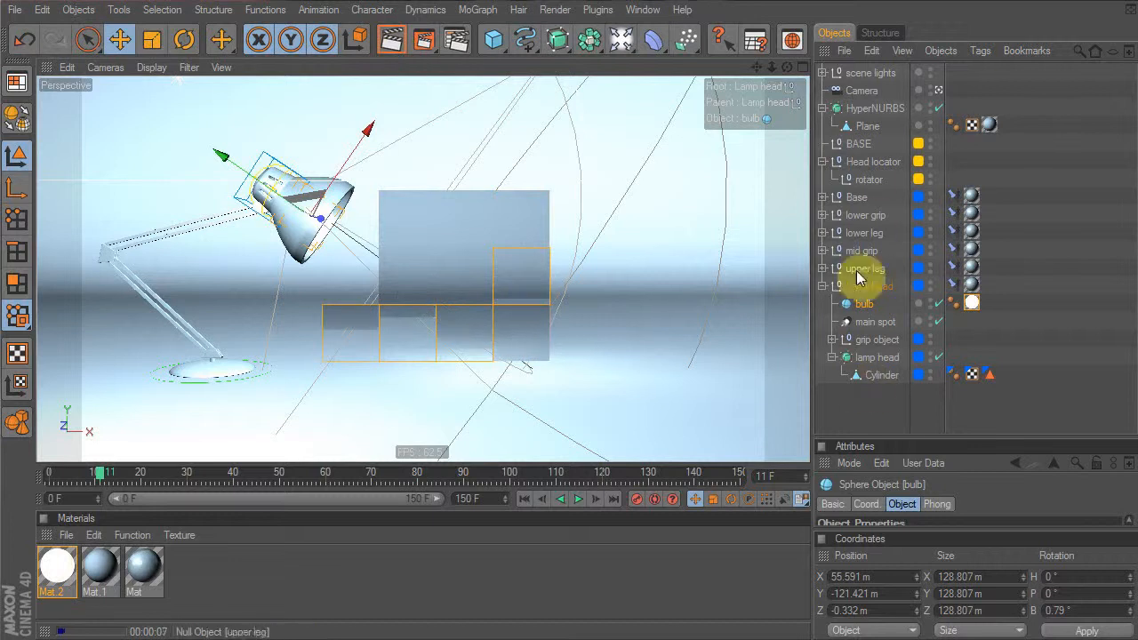
pyautogui.click(874, 322)
pyautogui.moveTo(992, 438); pyautogui.dragTo(1016, 233)
# Add the bulb to the main spot's Exclude list in its Scene settings
pyautogui.click(923, 309)
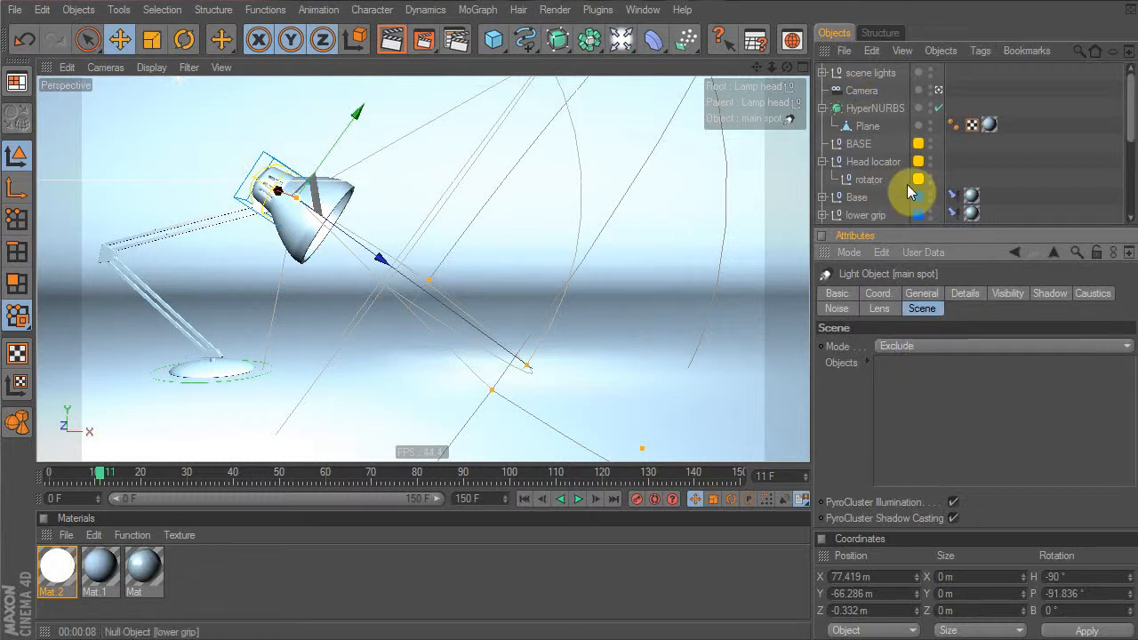
pyautogui.scroll(-5, 928, 159)
pyautogui.moveTo(866, 145); pyautogui.dragTo(983, 391)
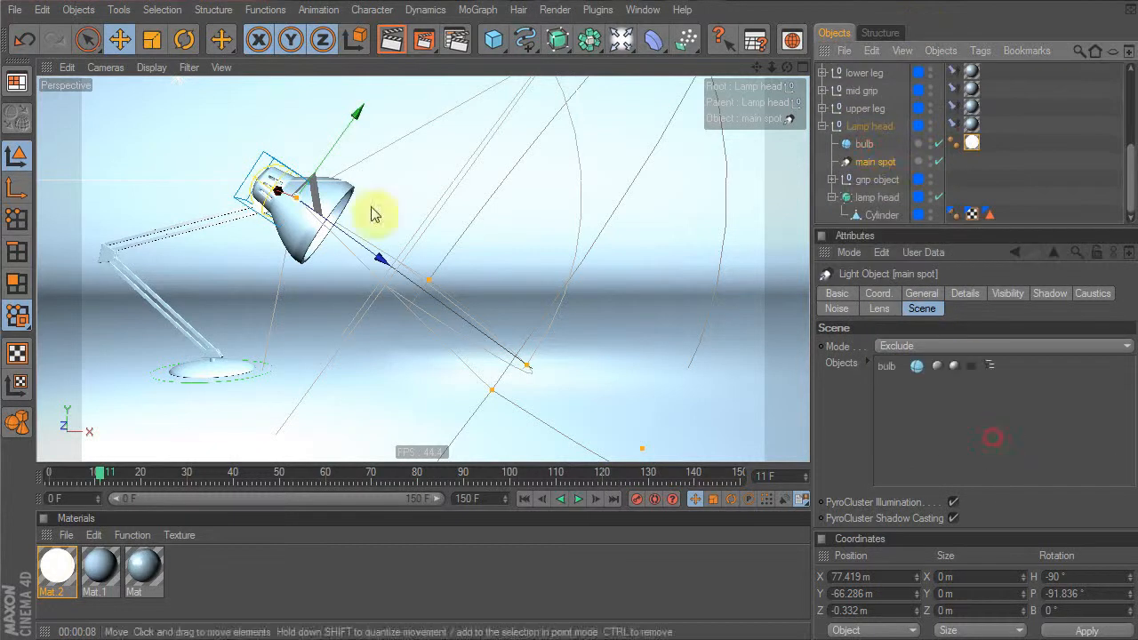
# Test-render the perspective view, check other frames, and reselect the main spot
pyautogui.middleClick(355, 84)
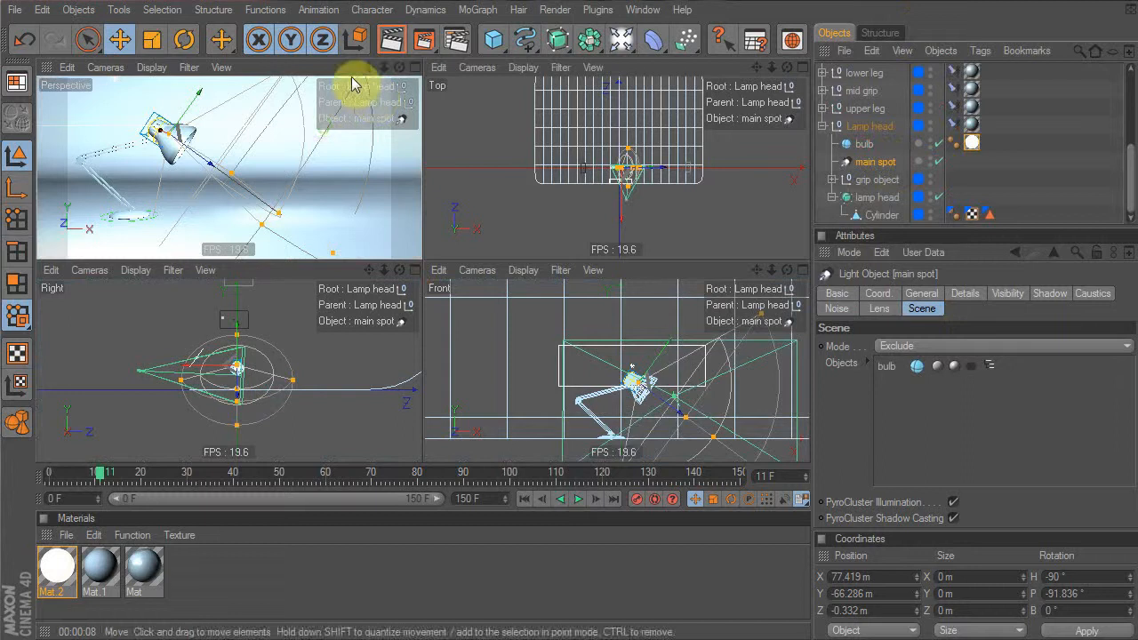
pyautogui.click(391, 40)
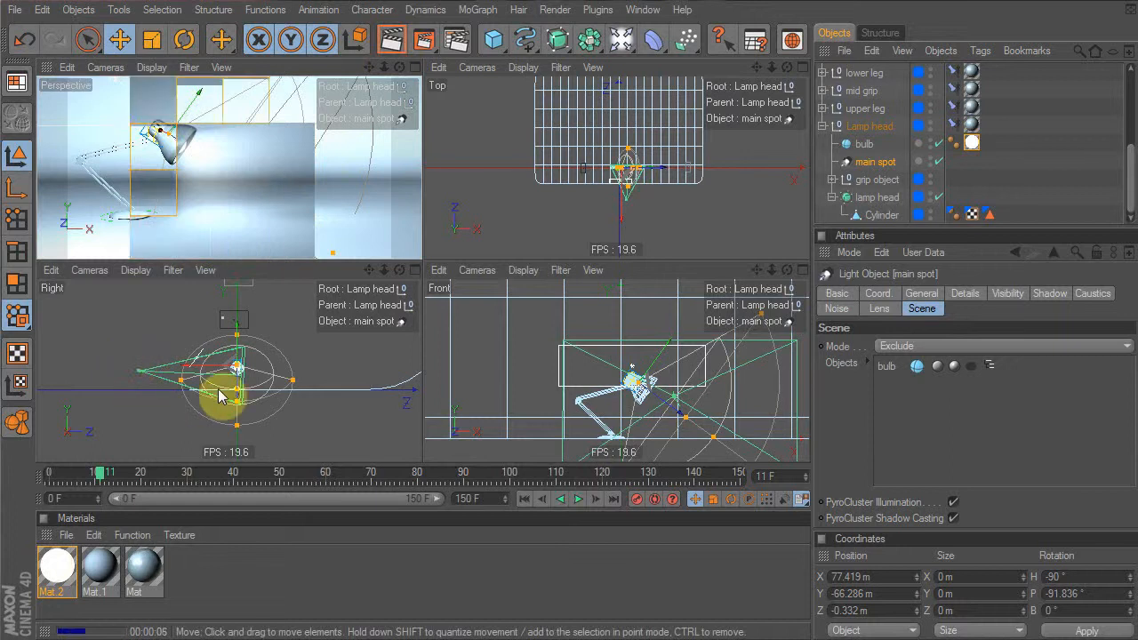
pyautogui.moveTo(127, 463); pyautogui.dragTo(99, 495)
pyautogui.middleClick(211, 132)
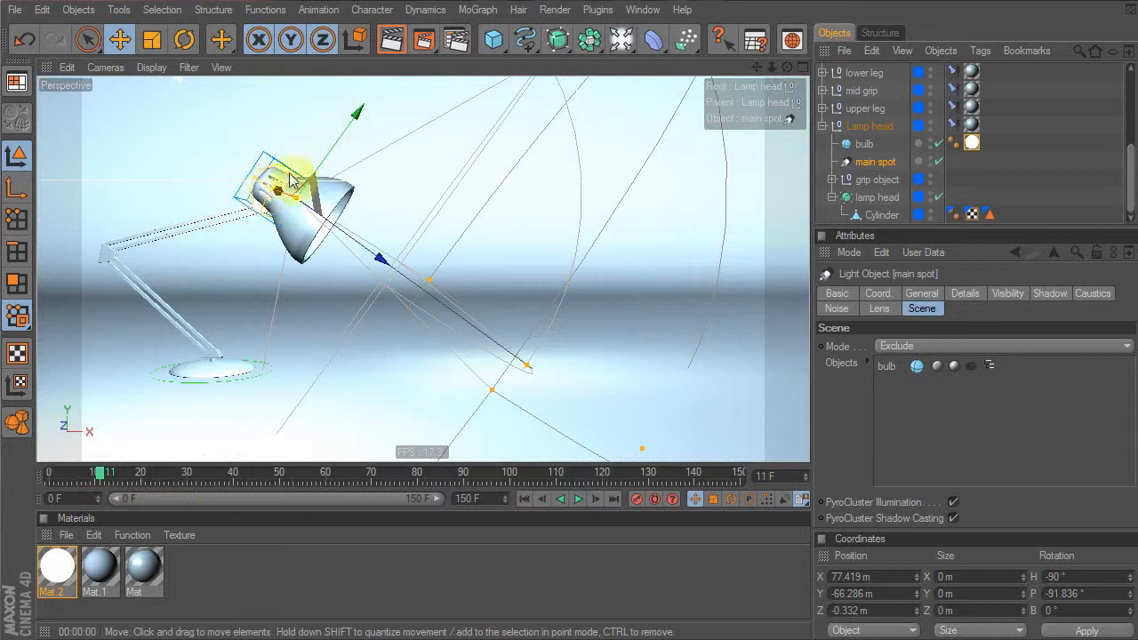
pyautogui.click(863, 164)
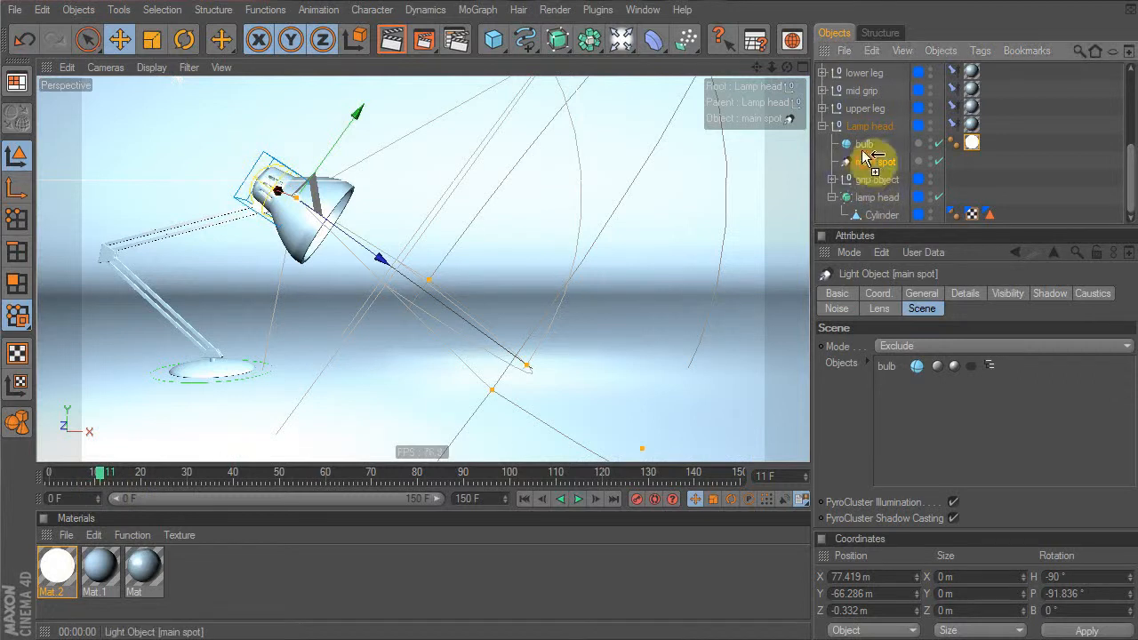
# Duplicate the main spot and change the copy's light type to Omni
pyautogui.keyDown('ctrl'); pyautogui.moveTo(867, 157); pyautogui.dragTo(863, 158); pyautogui.keyUp('ctrl')
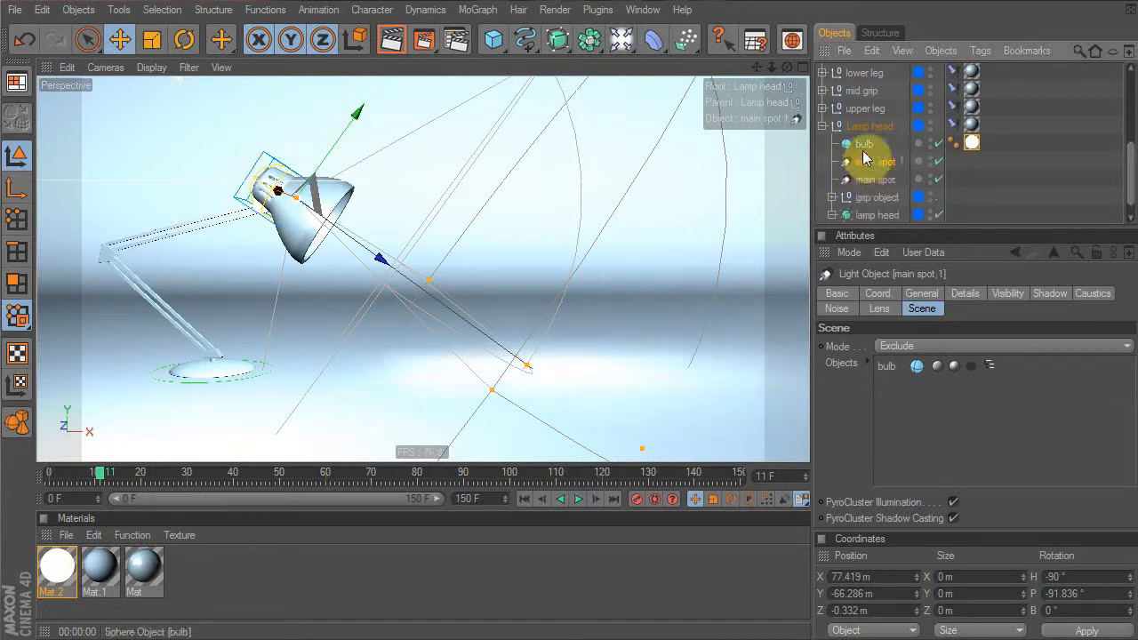
pyautogui.click(921, 295)
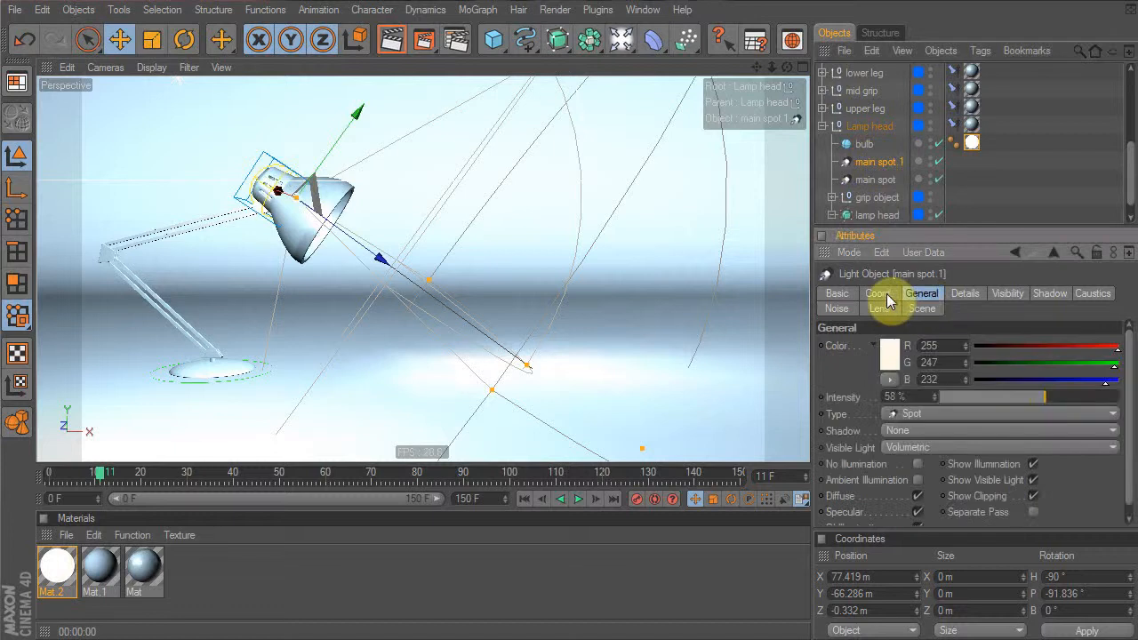
pyautogui.click(931, 417)
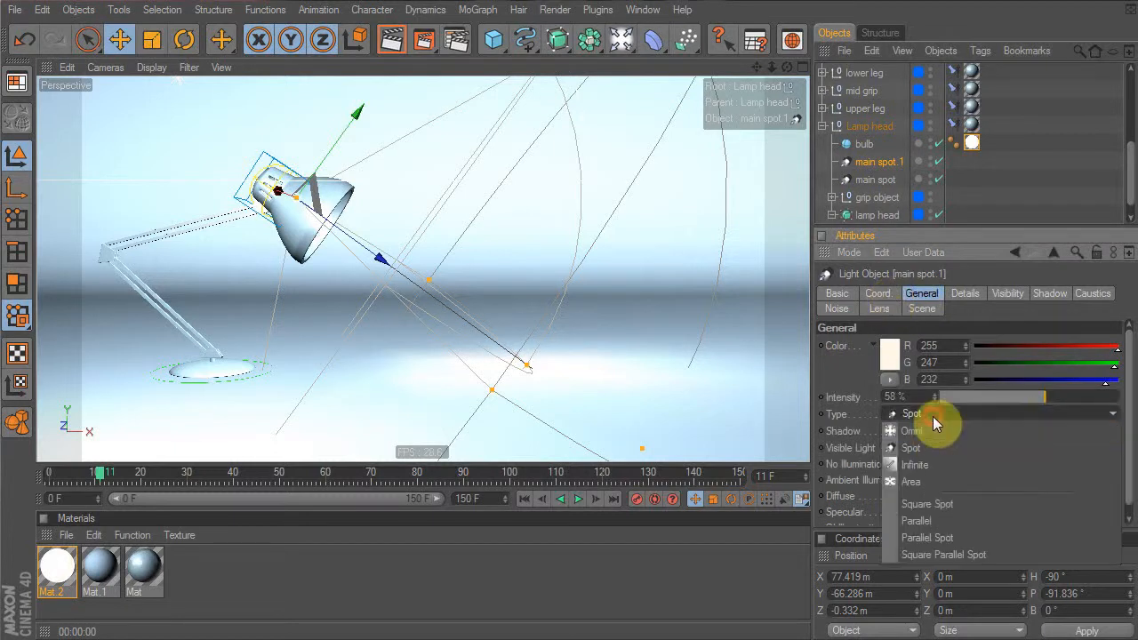
pyautogui.click(929, 431)
# Move the omni light to the lamp head (X 79.758 m, Y 6.681 m) and shrink its falloff radius
pyautogui.moveTo(380, 258); pyautogui.dragTo(307, 200)
pyautogui.middleClick(361, 336)
pyautogui.middleClick(290, 348)
pyautogui.middleClick(290, 345)
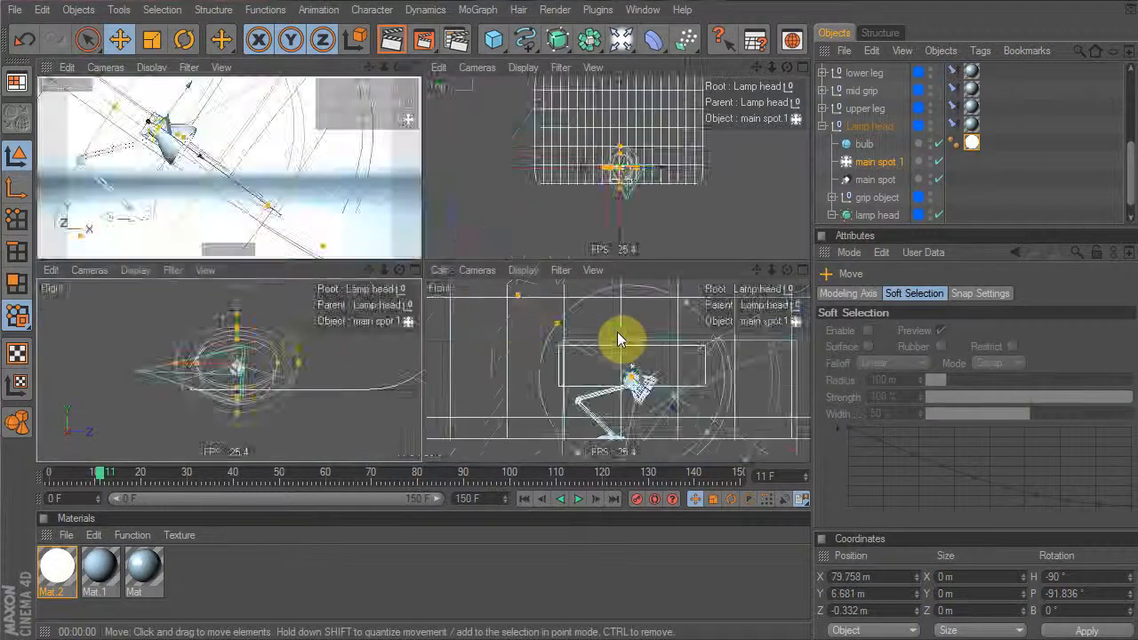
pyautogui.middleClick(513, 334)
pyautogui.scroll(6, 625, 332)
pyautogui.scroll(-5, 598, 102)
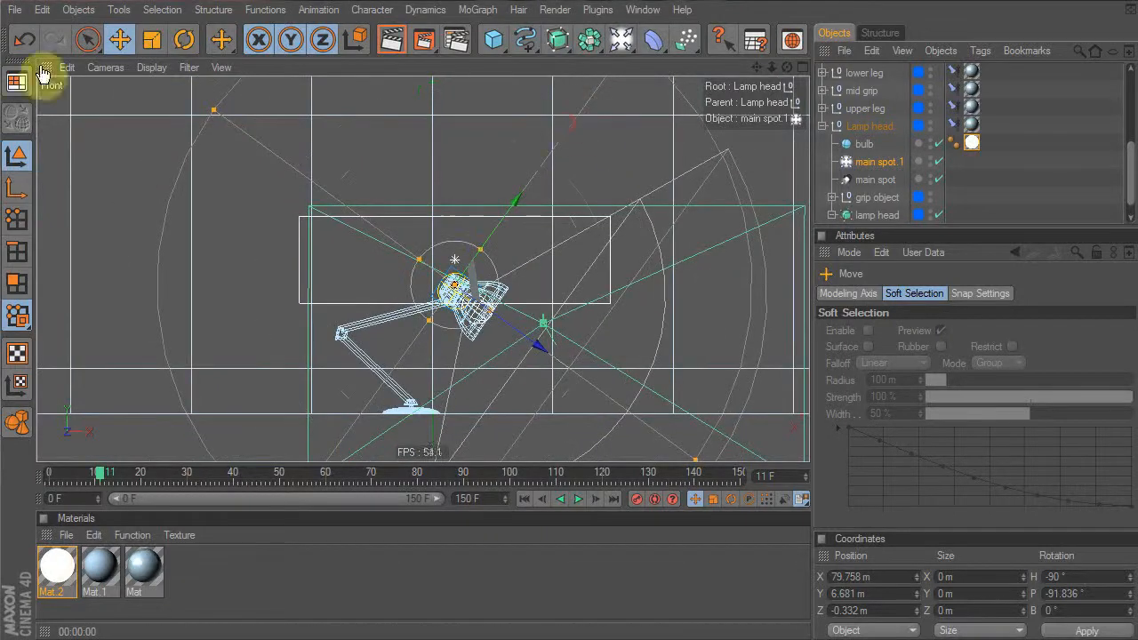
pyautogui.moveTo(213, 108); pyautogui.dragTo(275, 155)
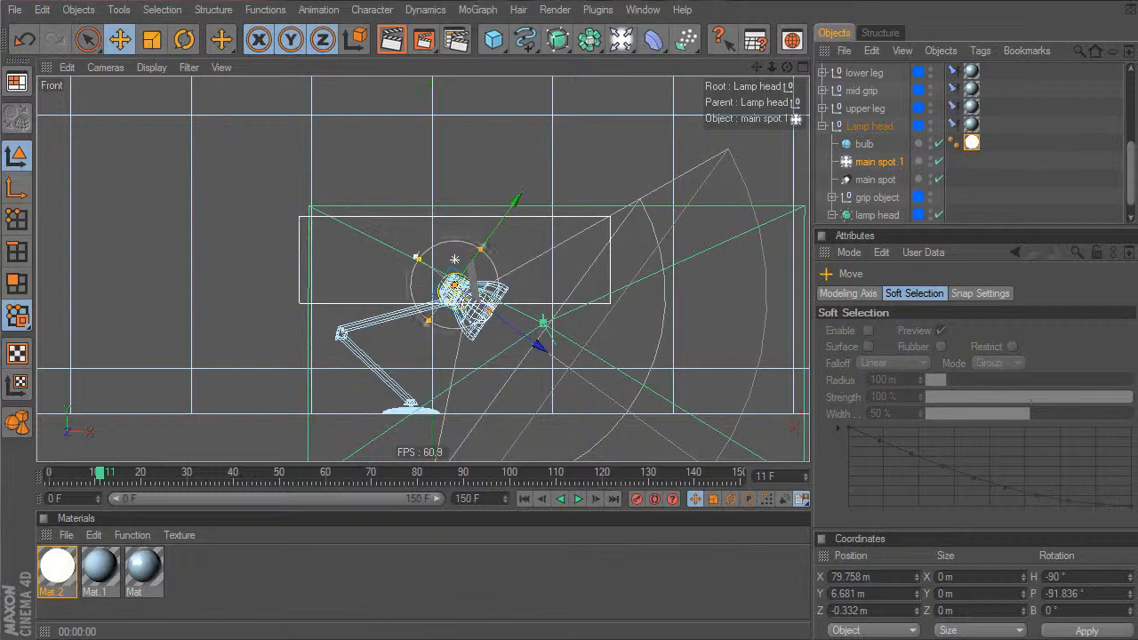
pyautogui.middleClick(374, 164)
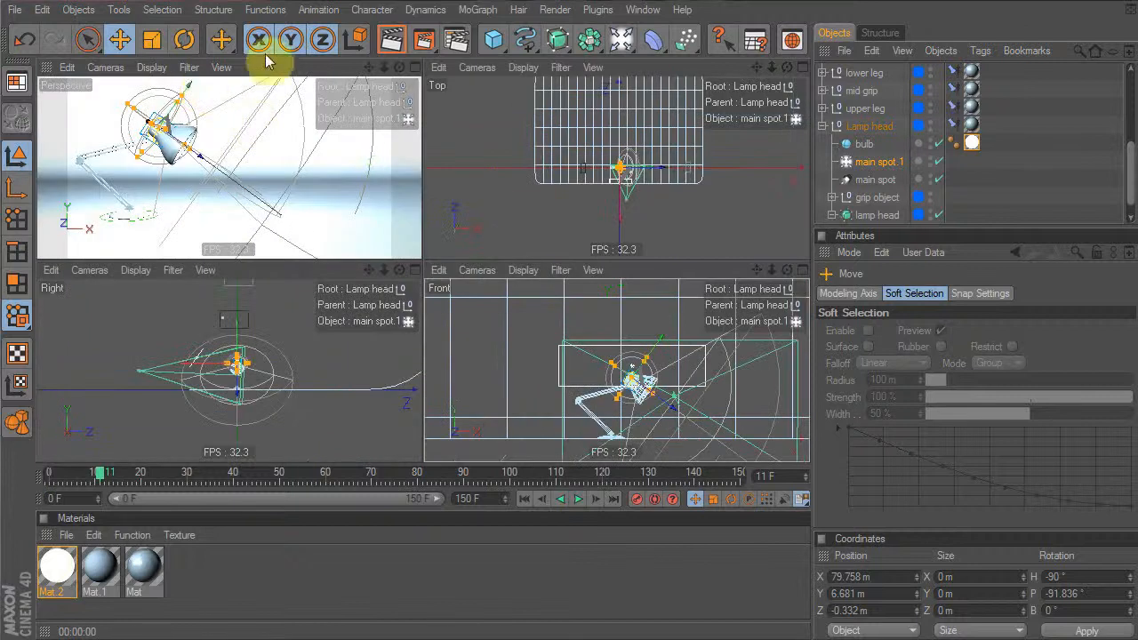
# Test-render a region over the lamp head and widen the omni light's falloff slightly
pyautogui.moveTo(423, 41); pyautogui.dragTo(436, 67)
pyautogui.moveTo(116, 105); pyautogui.dragTo(198, 151)
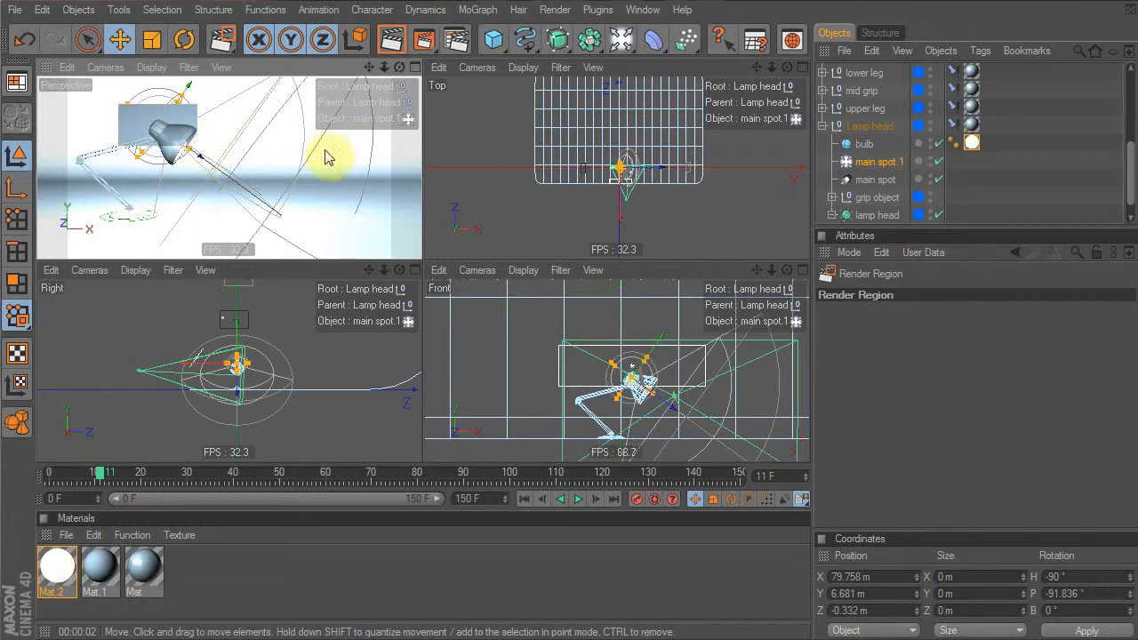
pyautogui.click(645, 366)
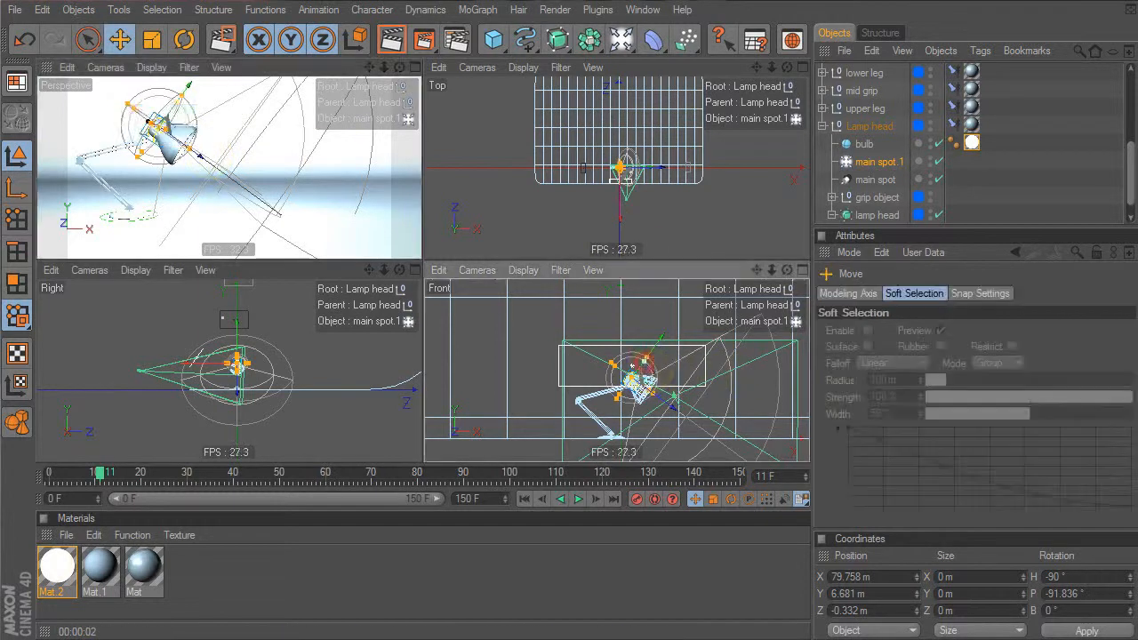
pyautogui.moveTo(649, 353); pyautogui.dragTo(652, 348)
# Re-render the lamp head region in a full-size perspective view to check the falloff
pyautogui.click(287, 67)
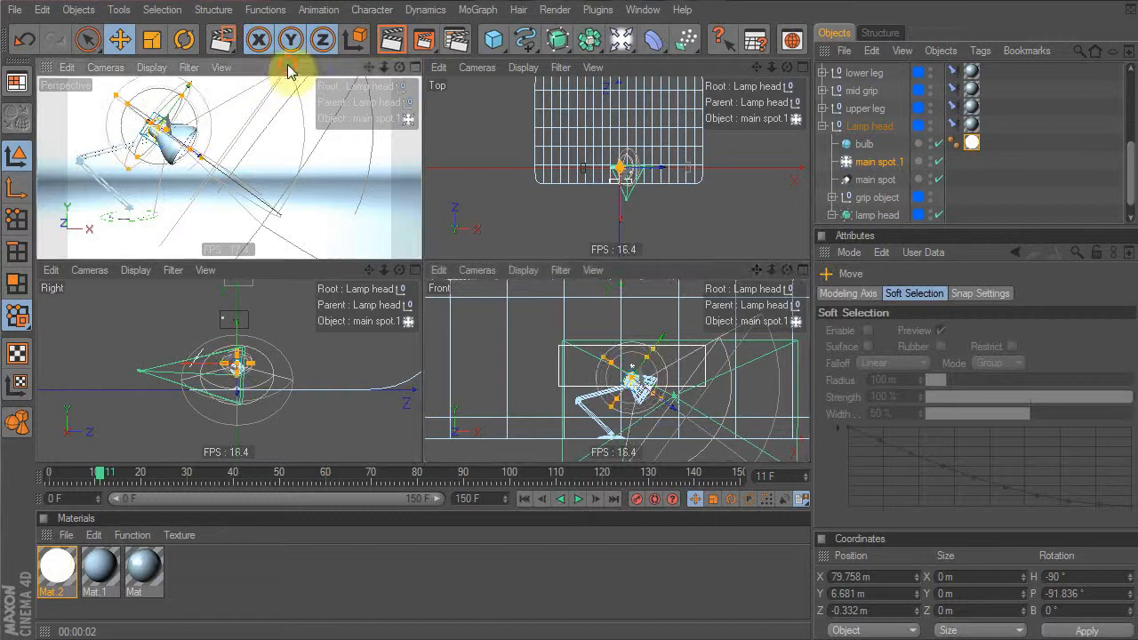
pyautogui.moveTo(418, 39); pyautogui.dragTo(478, 57)
pyautogui.moveTo(119, 104); pyautogui.dragTo(203, 151)
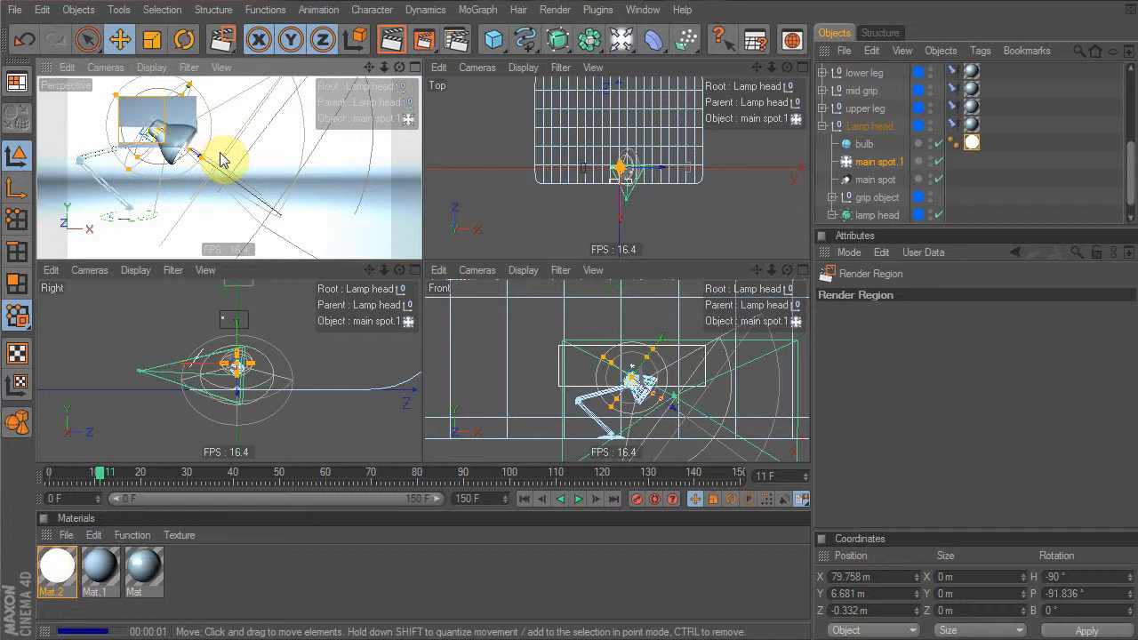
pyautogui.middleClick(192, 115)
pyautogui.moveTo(431, 41); pyautogui.dragTo(482, 63)
pyautogui.moveTo(324, 233); pyautogui.dragTo(325, 236)
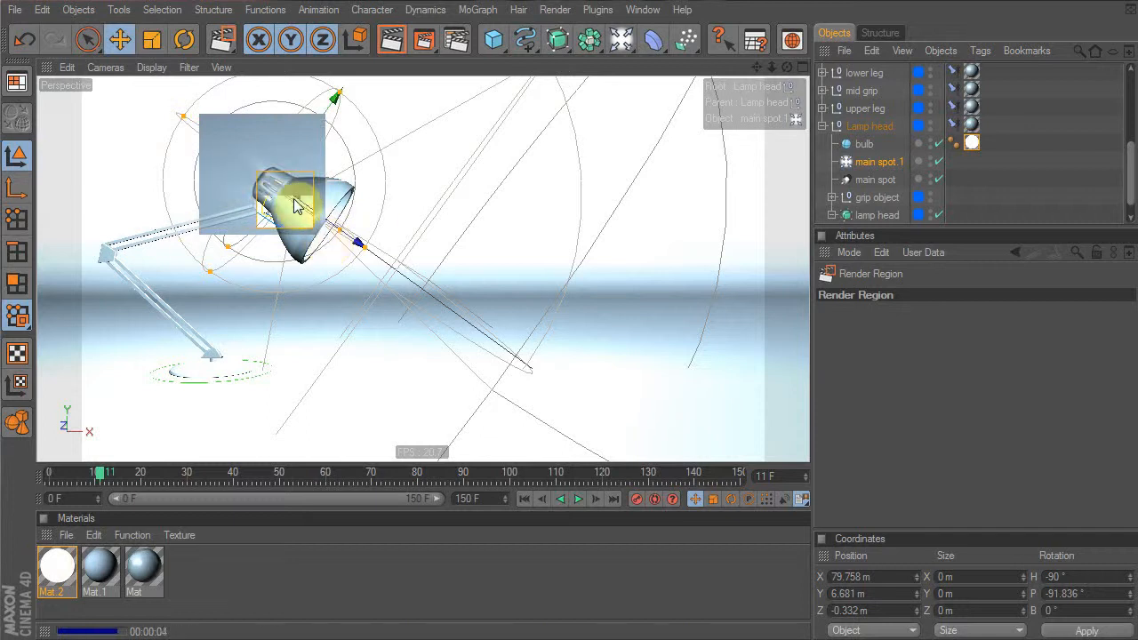
# Move main spot.1 up and slightly left to X 66.579, Y 20.362, Z -0.332, then re-render the lamp head
pyautogui.moveTo(357, 242); pyautogui.dragTo(353, 237)
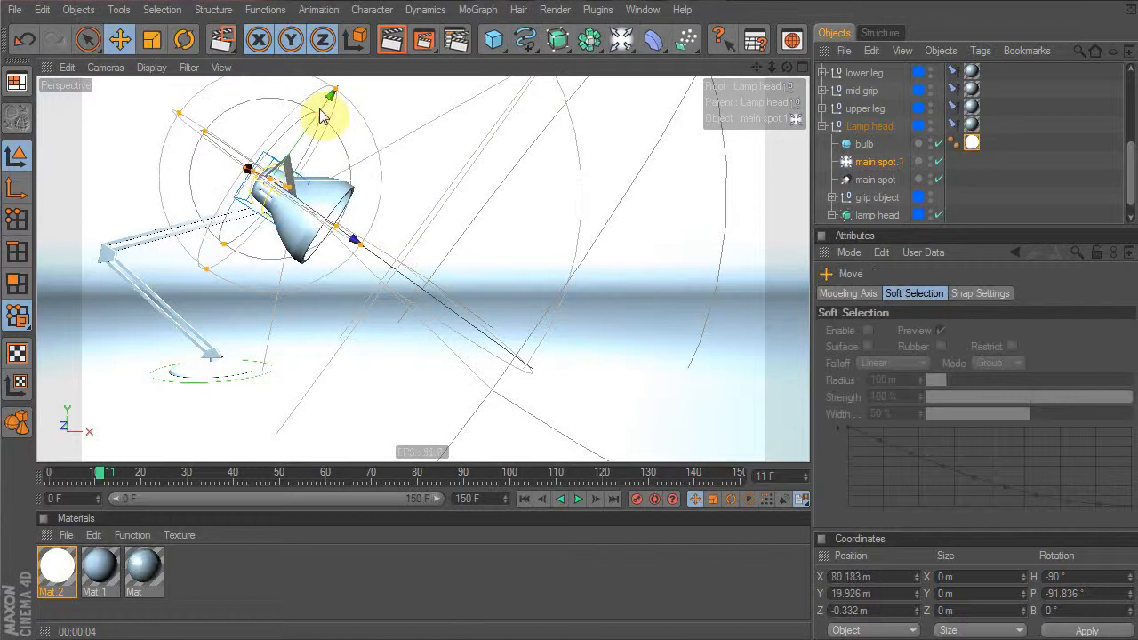
pyautogui.moveTo(325, 102); pyautogui.dragTo(322, 107)
pyautogui.moveTo(423, 40); pyautogui.dragTo(480, 52)
pyautogui.moveTo(184, 106); pyautogui.dragTo(310, 204)
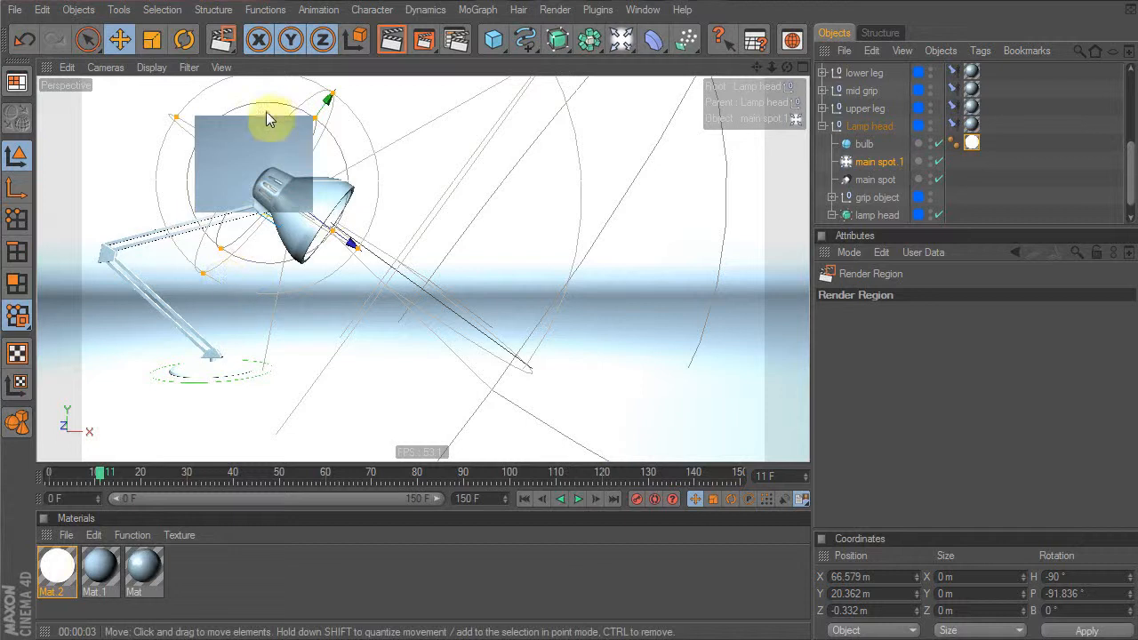
pyautogui.middleClick(317, 226)
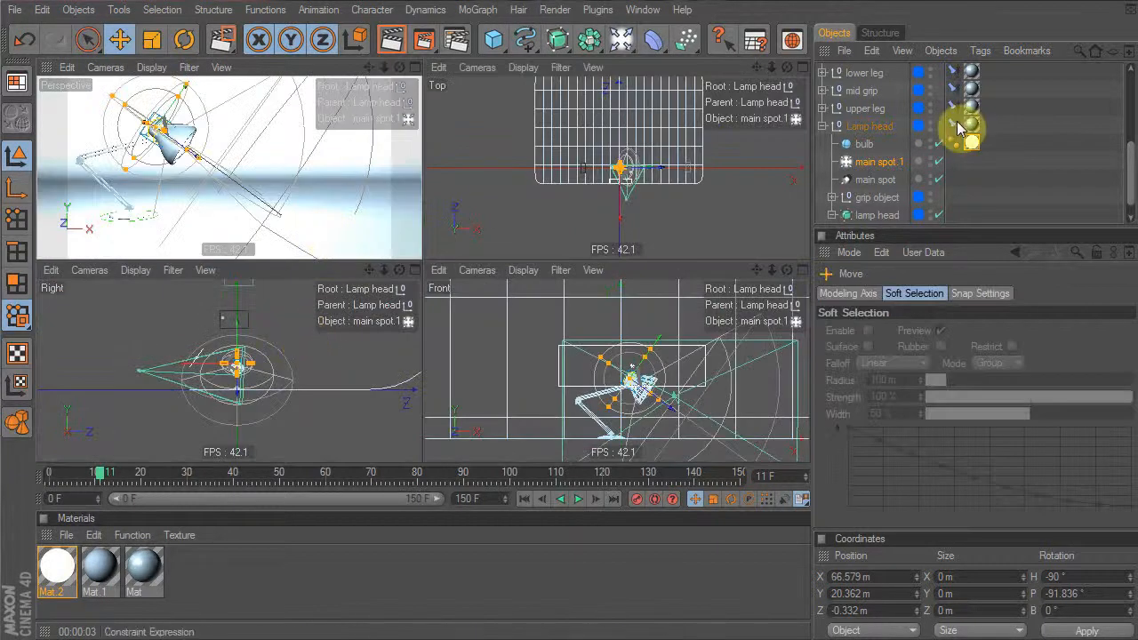
pyautogui.middleClick(279, 195)
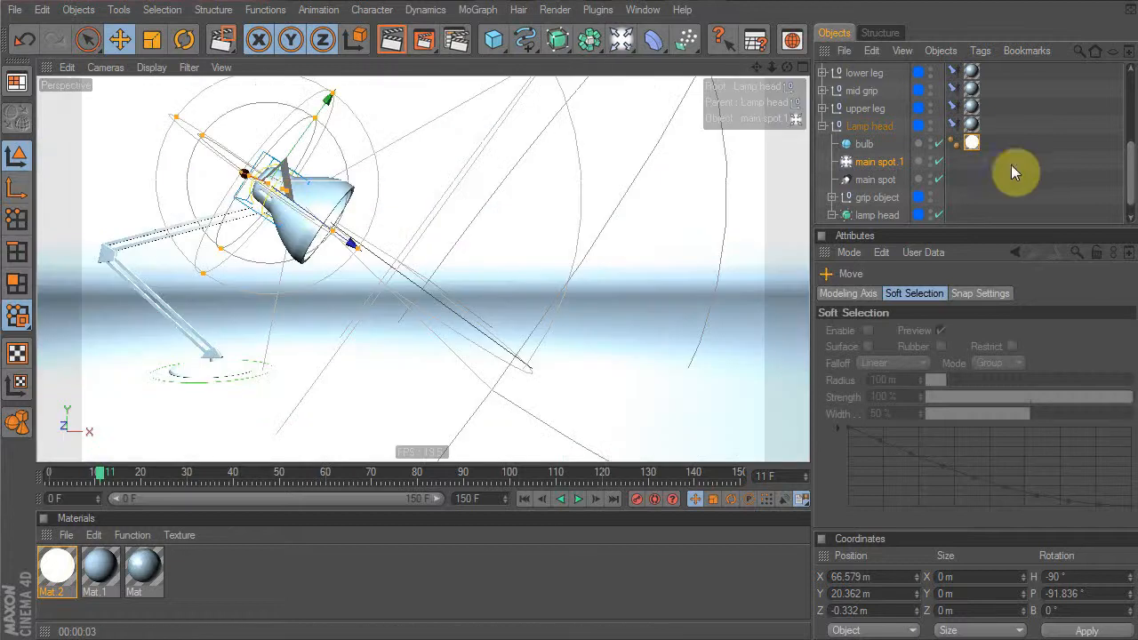
# Zoom in on the lamp head and select its Cylinder mesh
pyautogui.scroll(3, 951, 134)
pyautogui.scroll(4, 376, 177)
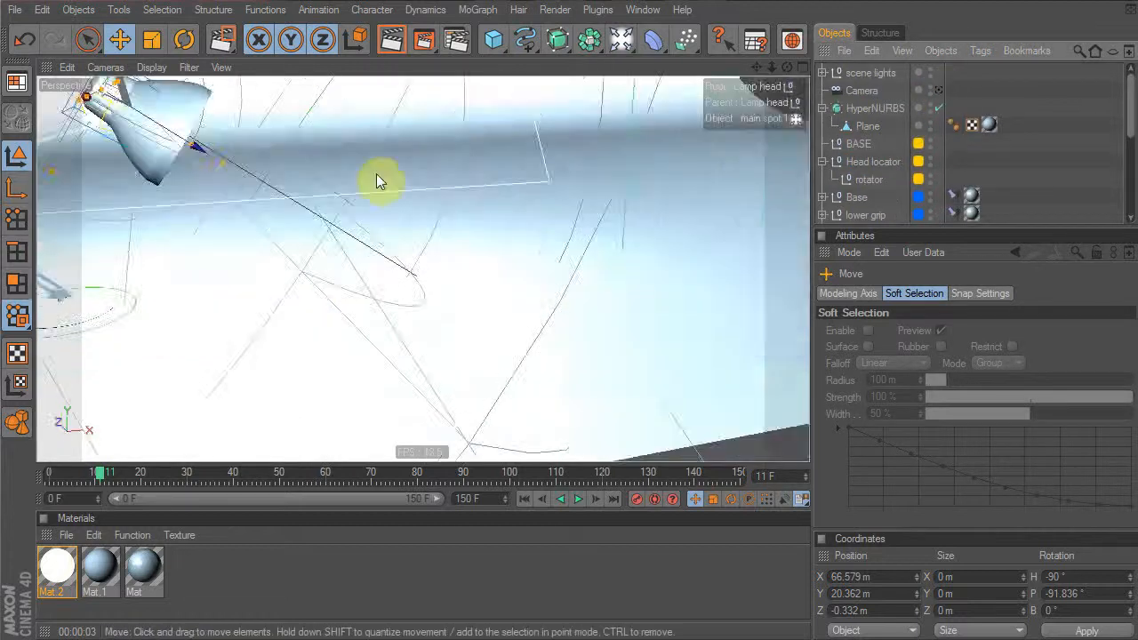
pyautogui.keyDown('alt'); pyautogui.moveTo(355, 177); pyautogui.dragTo(304, 180); pyautogui.keyUp('alt')
pyautogui.keyDown('alt'); pyautogui.moveTo(305, 180); pyautogui.dragTo(355, 236, button='middle'); pyautogui.keyUp('alt')
pyautogui.scroll(3, 305, 201)
pyautogui.keyDown('alt'); pyautogui.moveTo(304, 201); pyautogui.dragTo(480, 208); pyautogui.keyUp('alt')
pyautogui.scroll(3, 374, 195)
pyautogui.scroll(3, 354, 204)
pyautogui.keyDown('alt'); pyautogui.moveTo(382, 201); pyautogui.dragTo(363, 207, button='middle'); pyautogui.keyUp('alt')
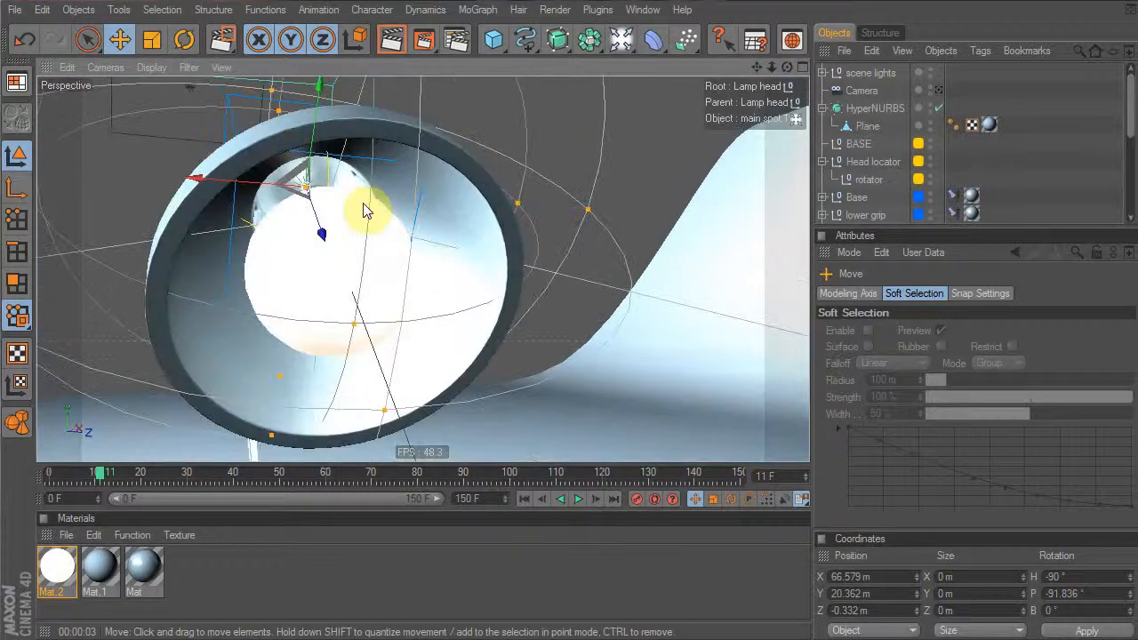
pyautogui.click(416, 222)
pyautogui.click(429, 204)
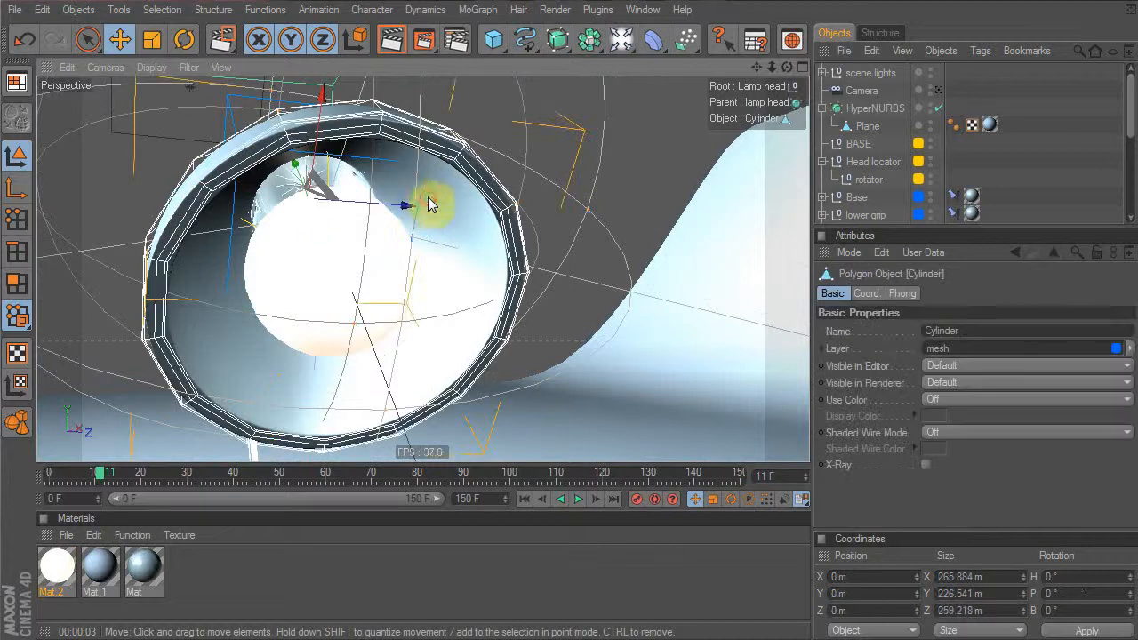
# Switch the Cylinder to Polygon mode and disable the lamp head's HyperNURBS smoothing
pyautogui.click(15, 286)
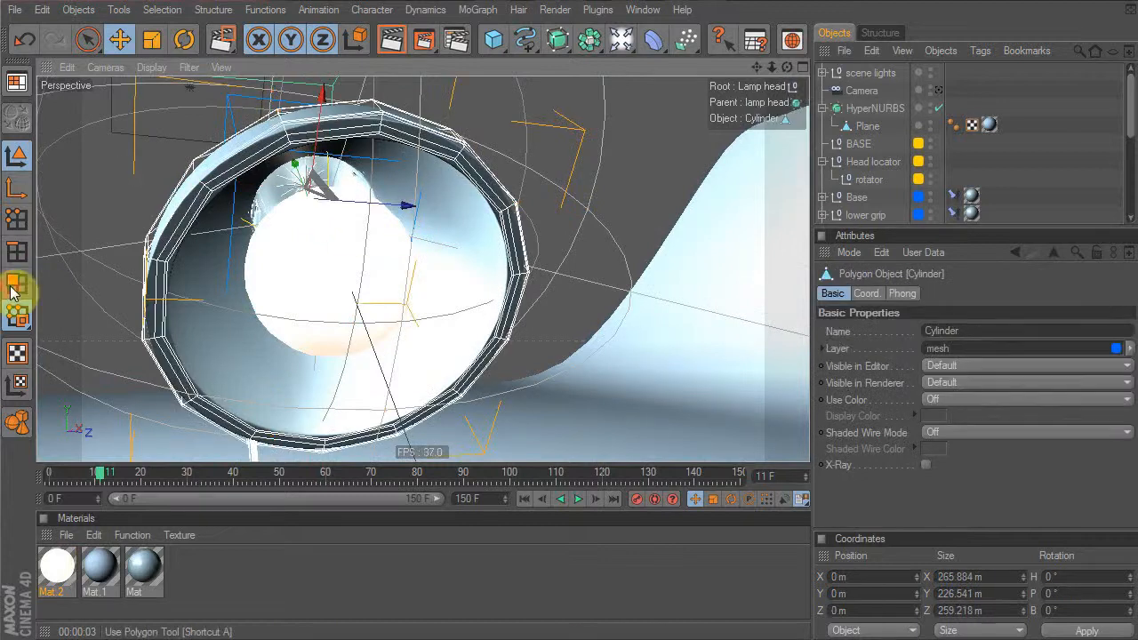
pyautogui.click(13, 292)
pyautogui.scroll(-4, 920, 121)
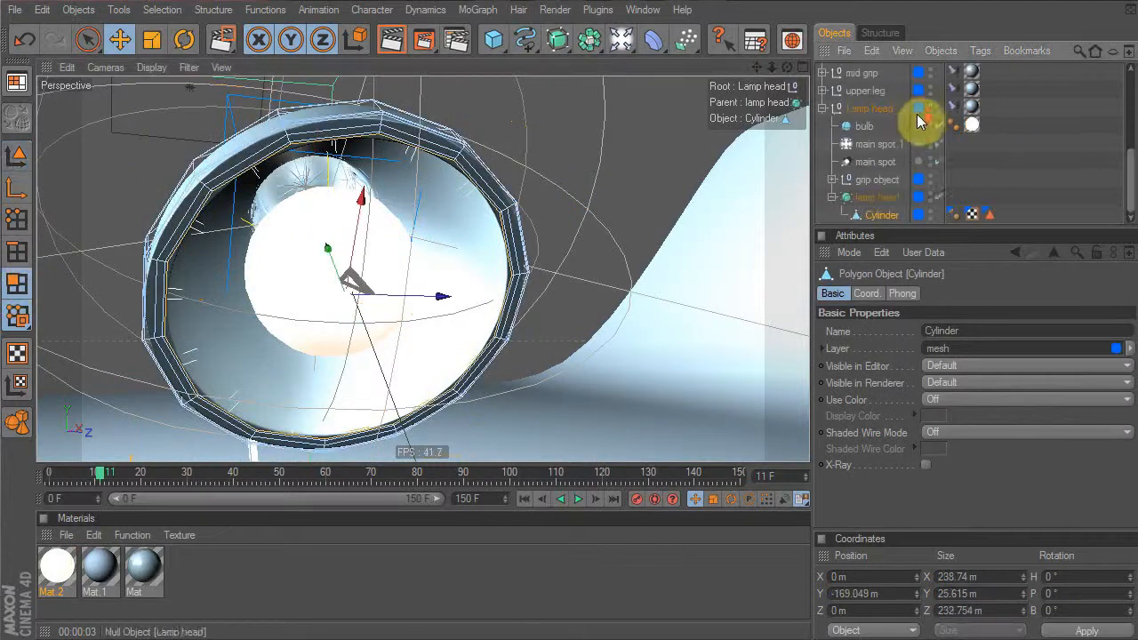
pyautogui.click(938, 197)
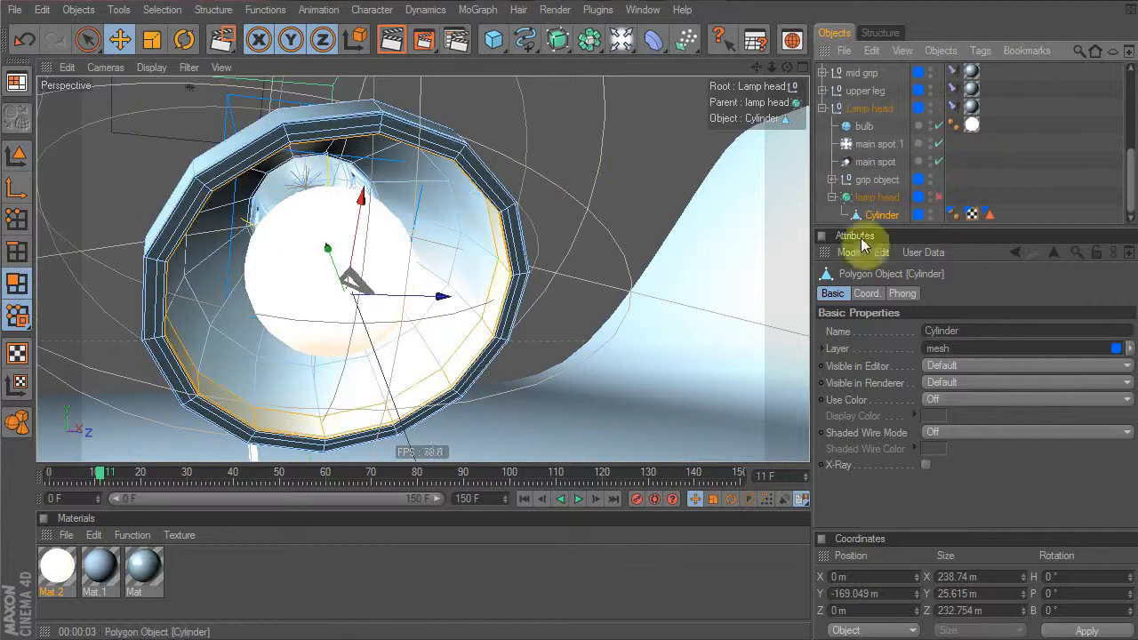
pyautogui.keyDown('alt'); pyautogui.moveTo(312, 254); pyautogui.dragTo(501, 233); pyautogui.keyUp('alt')
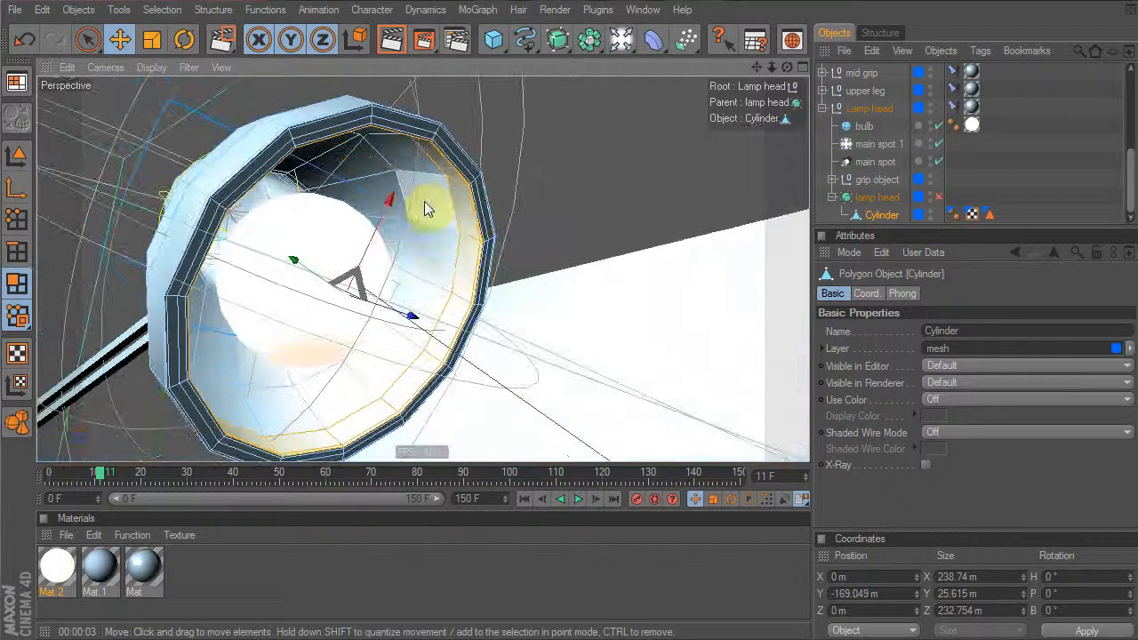
# Loop-select a polygon band inside the shade and grow the selection twice
pyautogui.press('v')
pyautogui.moveTo(507, 201)
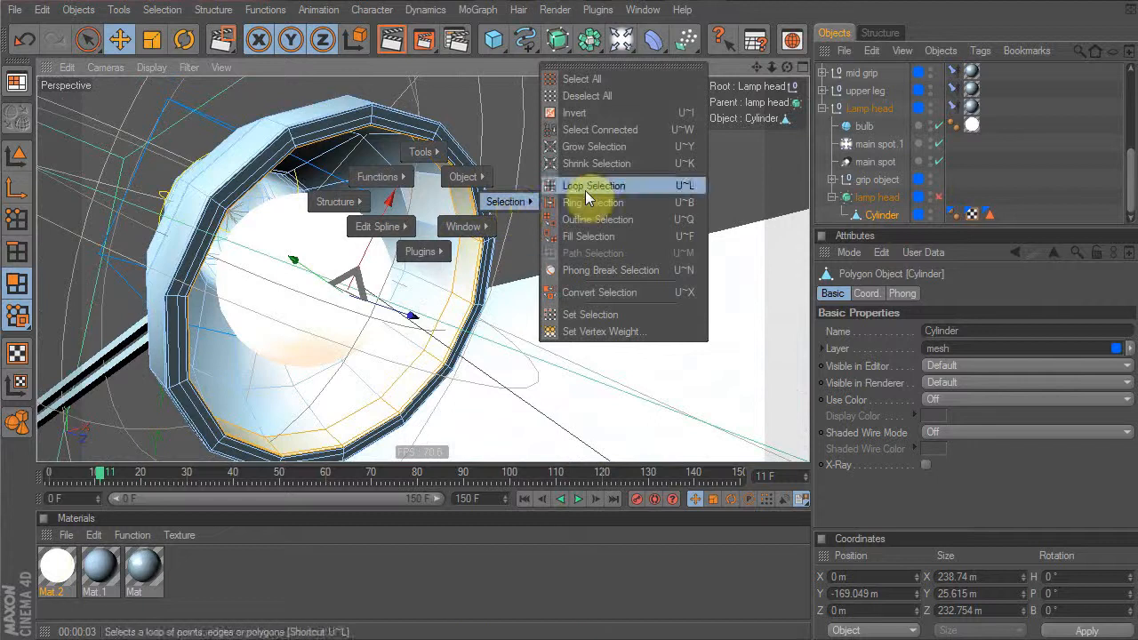
pyautogui.click(589, 186)
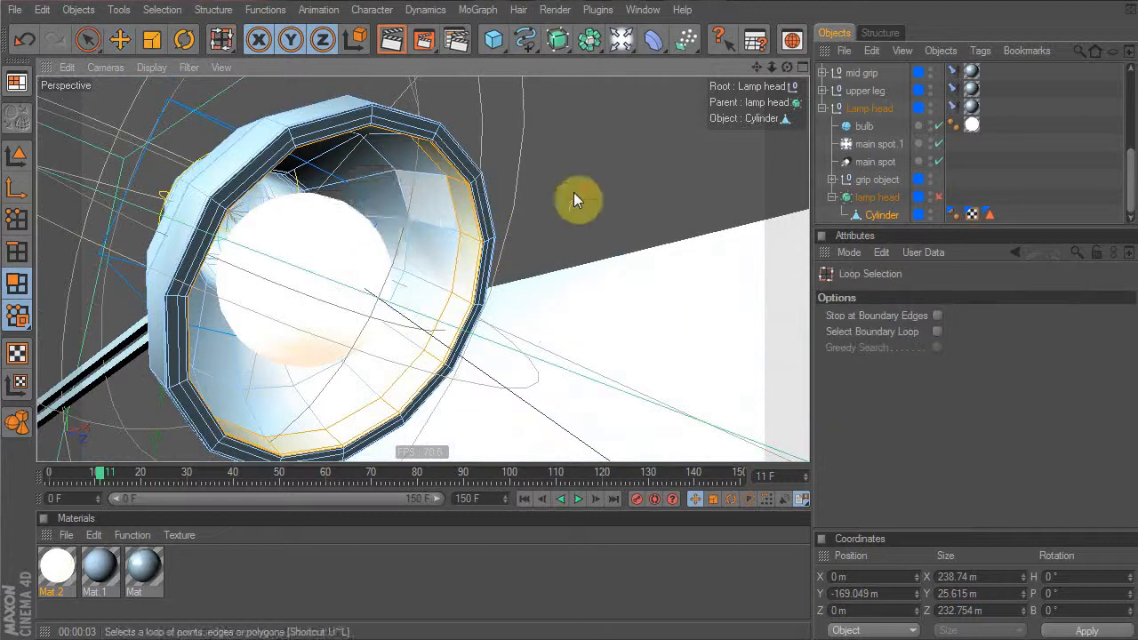
pyautogui.click(375, 190)
pyautogui.press('u')
pyautogui.press('y')
pyautogui.press('u')
pyautogui.press('y')
pyautogui.keyDown('alt'); pyautogui.moveTo(628, 156); pyautogui.dragTo(438, 198); pyautogui.keyUp('alt')
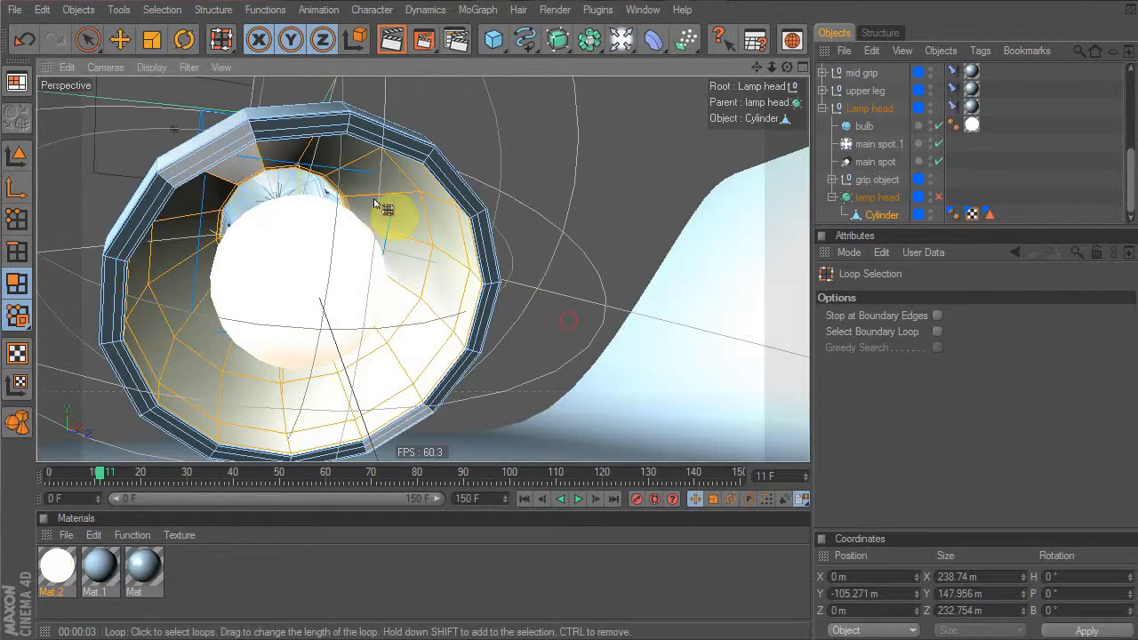
# Create material Mat.3 with Reflection enabled, a Fresnel texture and Additive mode
pyautogui.doubleClick(242, 570)
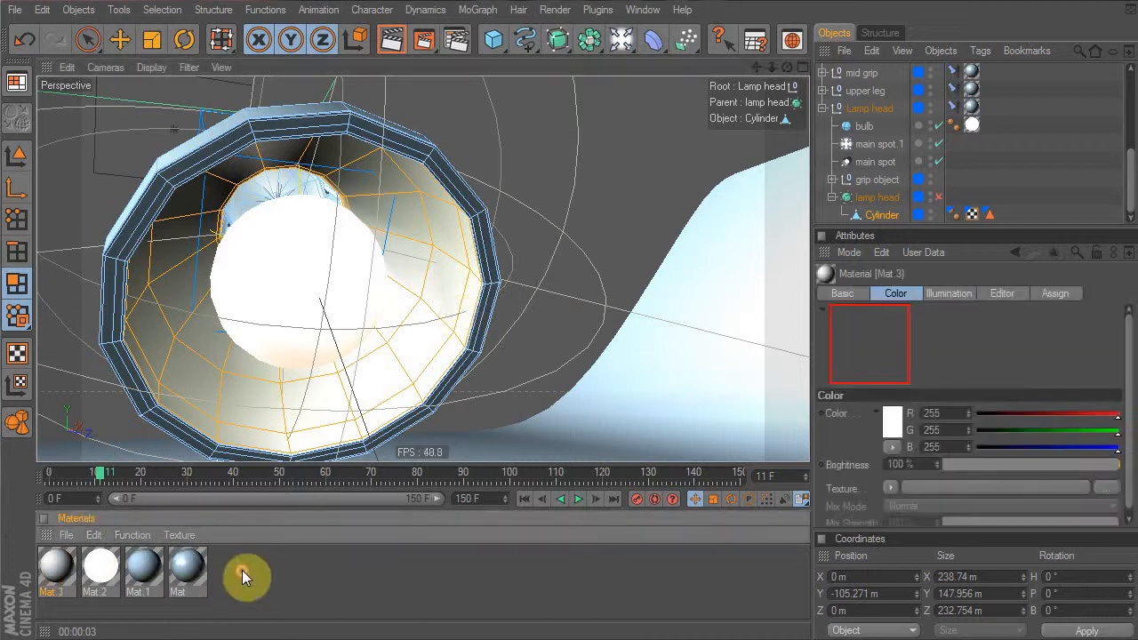
pyautogui.click(843, 294)
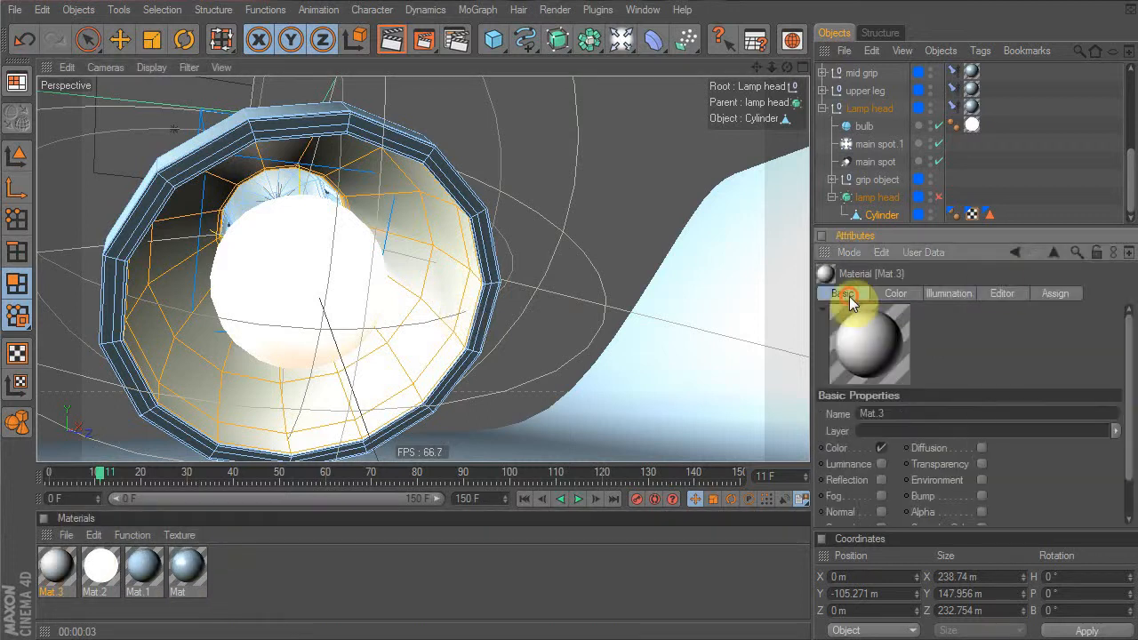
pyautogui.click(881, 480)
pyautogui.click(960, 293)
pyautogui.click(898, 505)
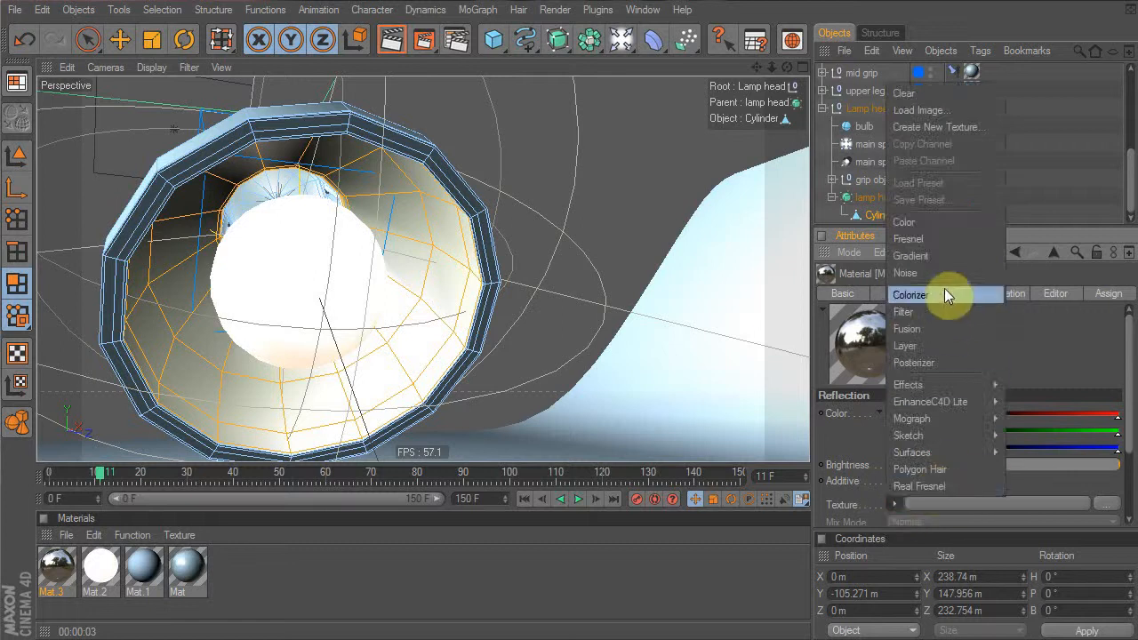
pyautogui.click(945, 238)
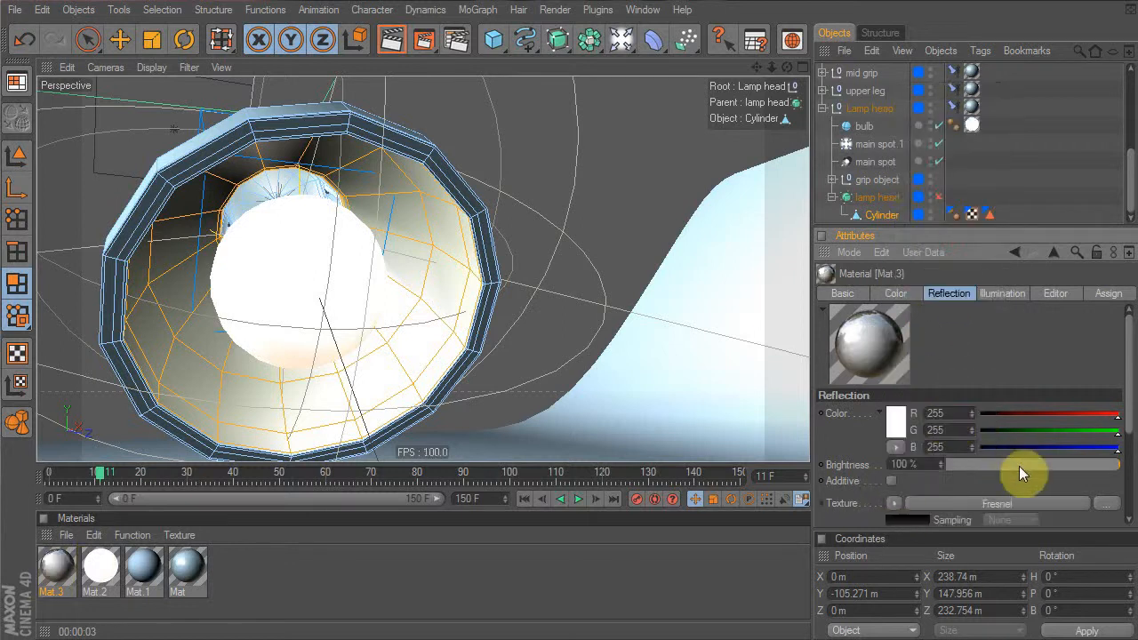
pyautogui.scroll(-3, 1088, 484)
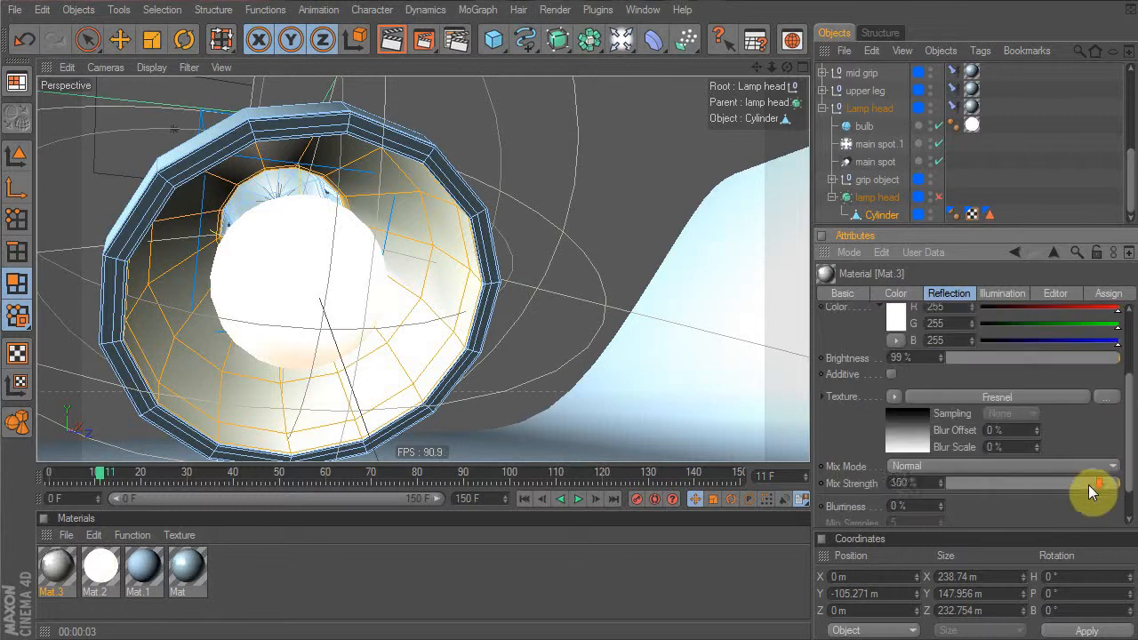
pyautogui.scroll(3, 1036, 462)
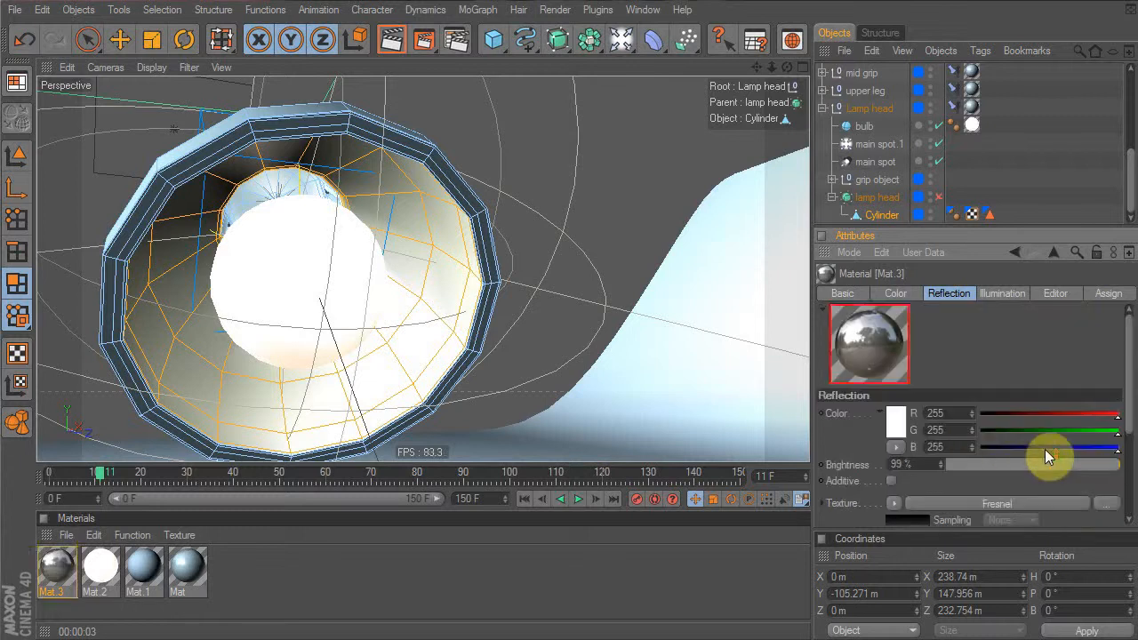
pyautogui.click(891, 481)
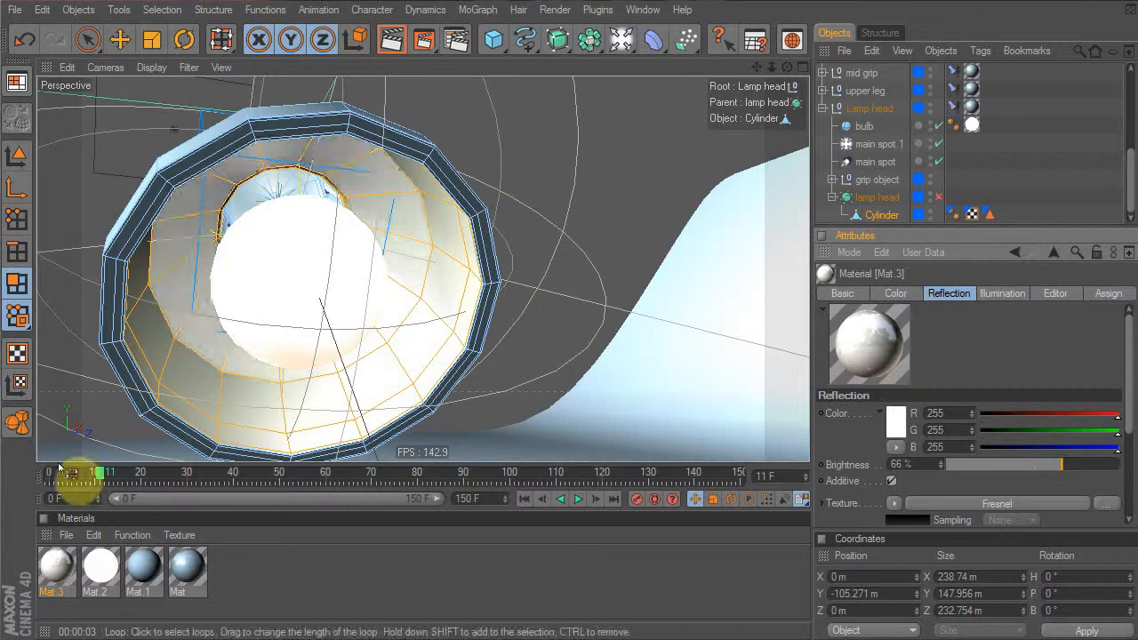
# Apply Mat.3 to the Cylinder's inner polygon selection, placing the lamp's Mat tag before it
pyautogui.click(62, 574)
pyautogui.moveTo(61, 573); pyautogui.dragTo(397, 146)
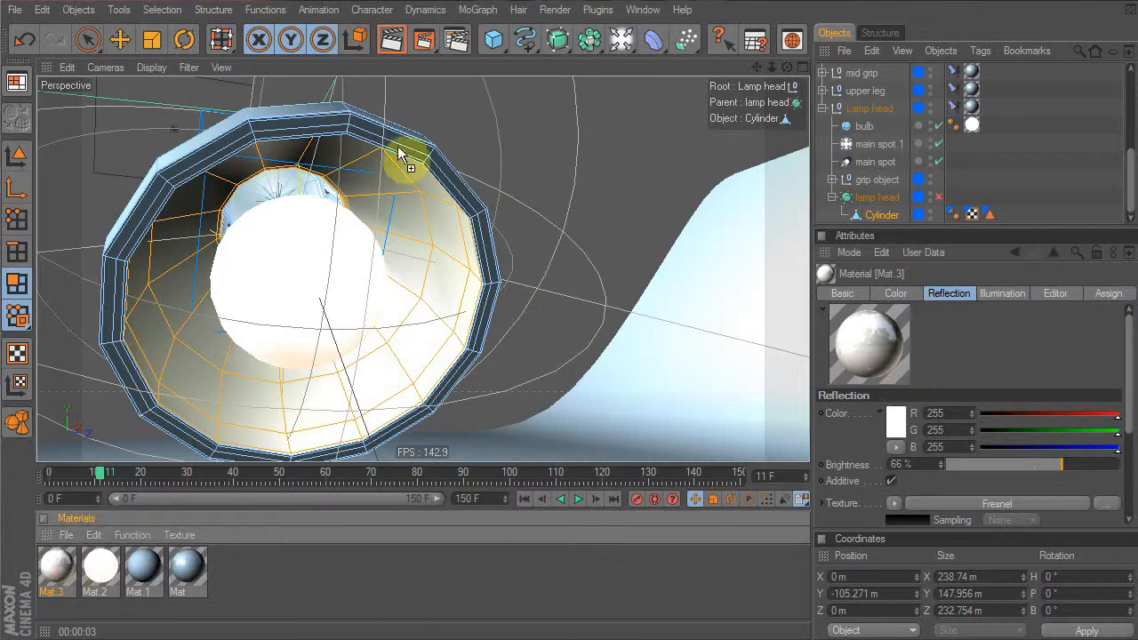
pyautogui.moveTo(427, 205); pyautogui.dragTo(426, 197)
pyautogui.moveTo(1010, 214)
pyautogui.mouseDown()
pyautogui.moveTo(1029, 194)
pyautogui.moveTo(1013, 219)
pyautogui.mouseUp()
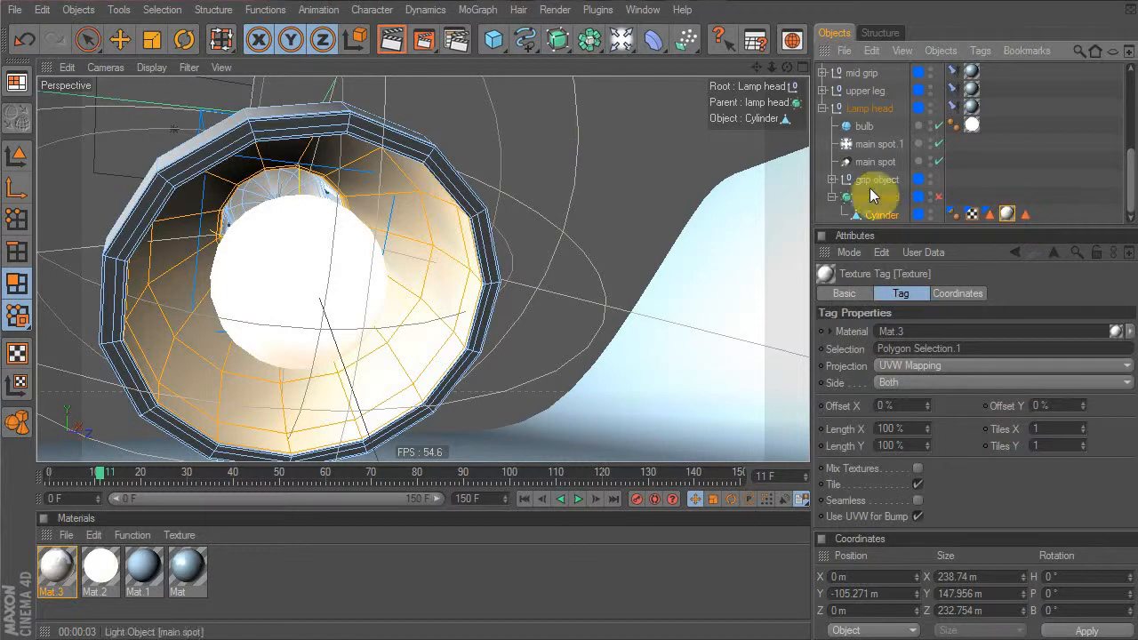
pyautogui.press('u')
pyautogui.press('l')
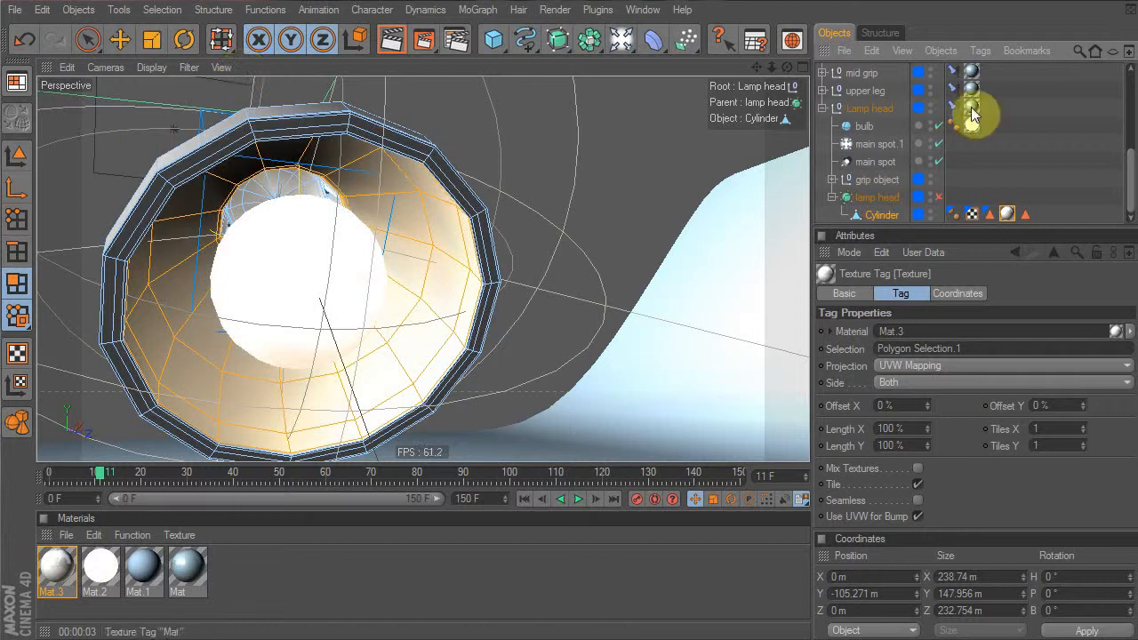
pyautogui.keyDown('ctrl'); pyautogui.moveTo(972, 113); pyautogui.dragTo(980, 212); pyautogui.keyUp('ctrl')
pyautogui.keyDown('alt'); pyautogui.moveTo(482, 245); pyautogui.dragTo(483, 245); pyautogui.keyUp('alt')
# Deselect everything, re-enable the lamp head's HyperNURBS and view through the scene camera
pyautogui.press('space')
pyautogui.click(424, 96)
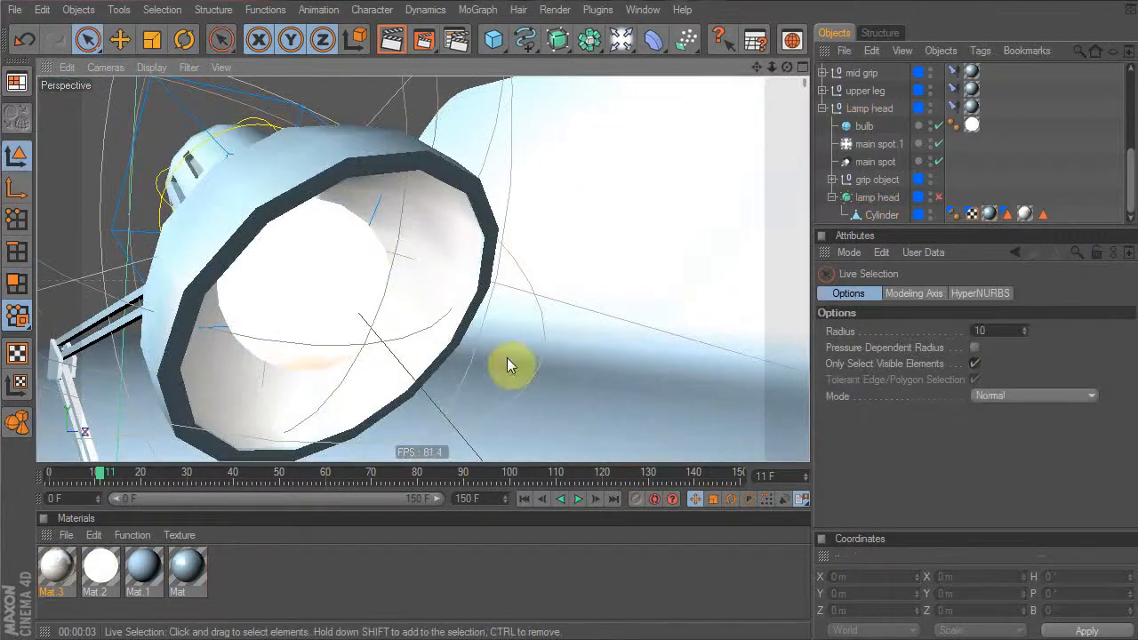
pyautogui.click(937, 196)
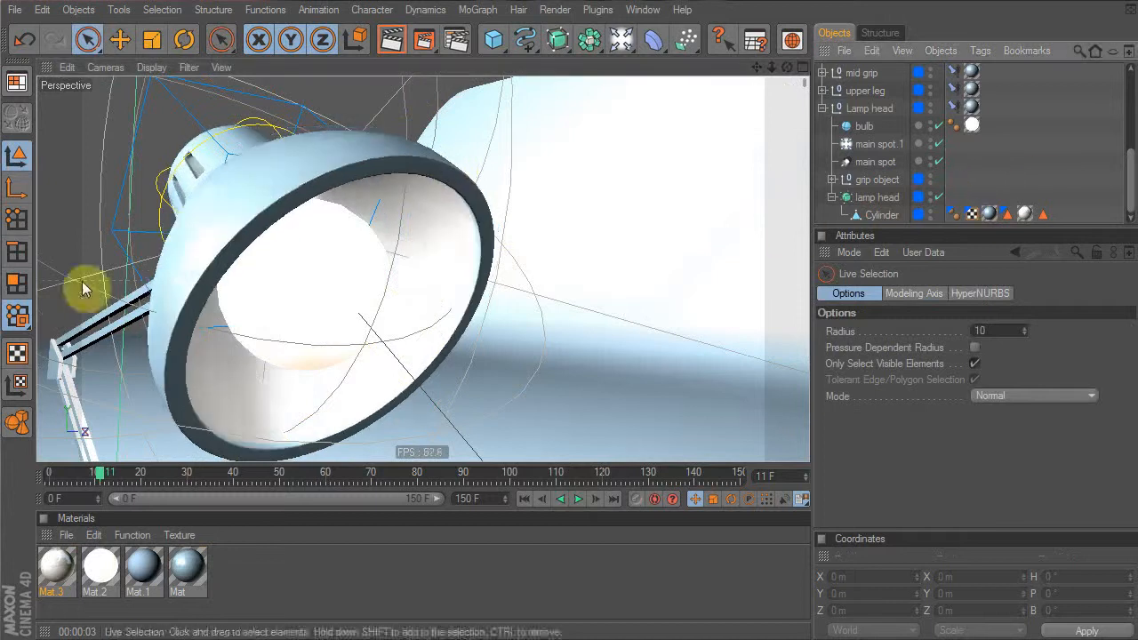
pyautogui.scroll(3, 941, 137)
pyautogui.click(938, 91)
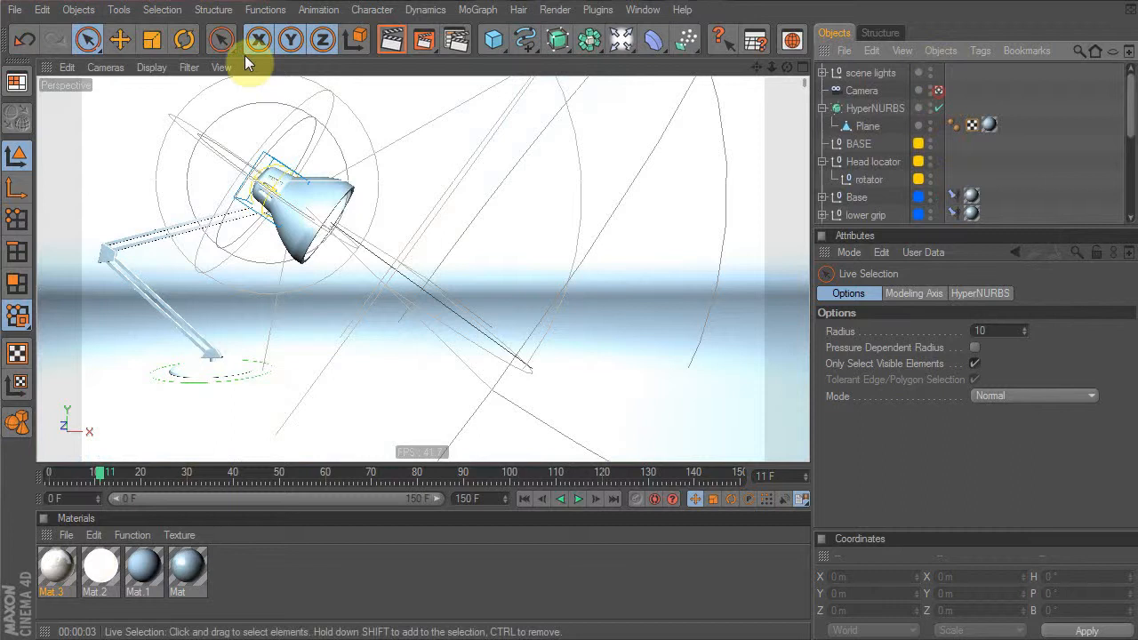
# Test-render a region around the lamp head
pyautogui.moveTo(425, 41); pyautogui.dragTo(470, 69)
pyautogui.moveTo(205, 139); pyautogui.dragTo(379, 279)
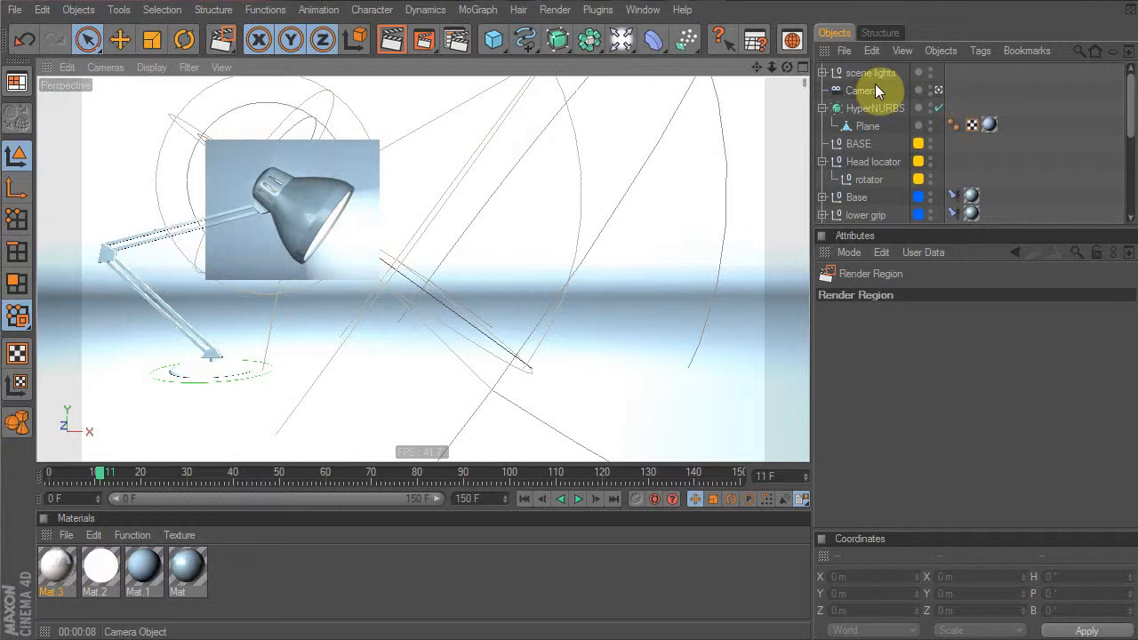
pyautogui.scroll(-5, 879, 116)
# Rename main spot.1 to 'visible' and raise its intensity from 58% to 100%
pyautogui.click(875, 143)
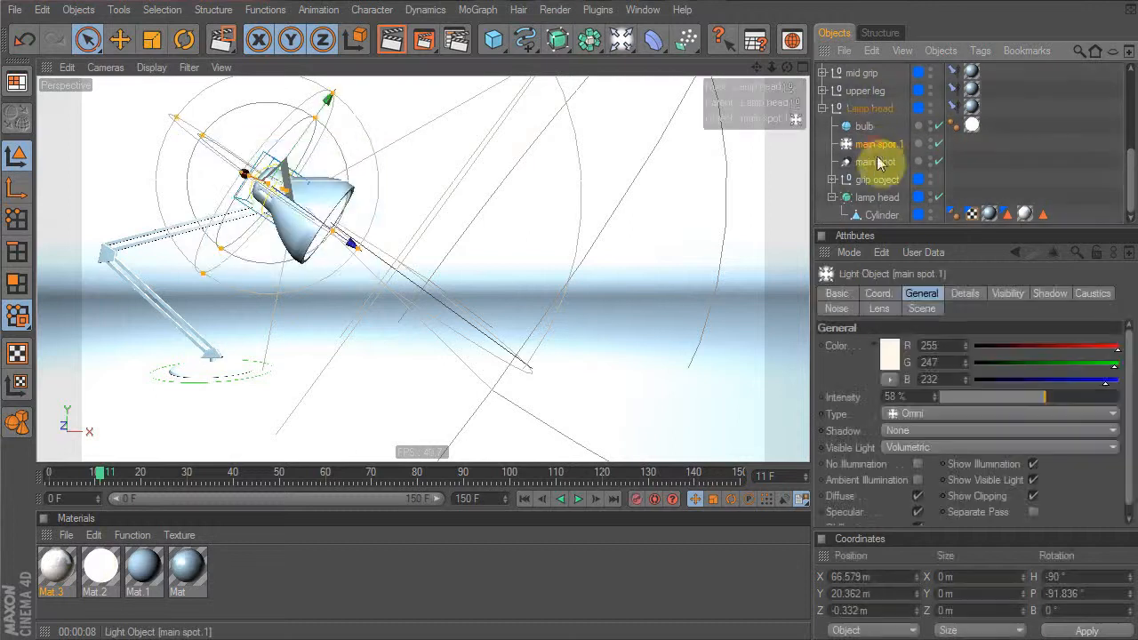
pyautogui.doubleClick(876, 144)
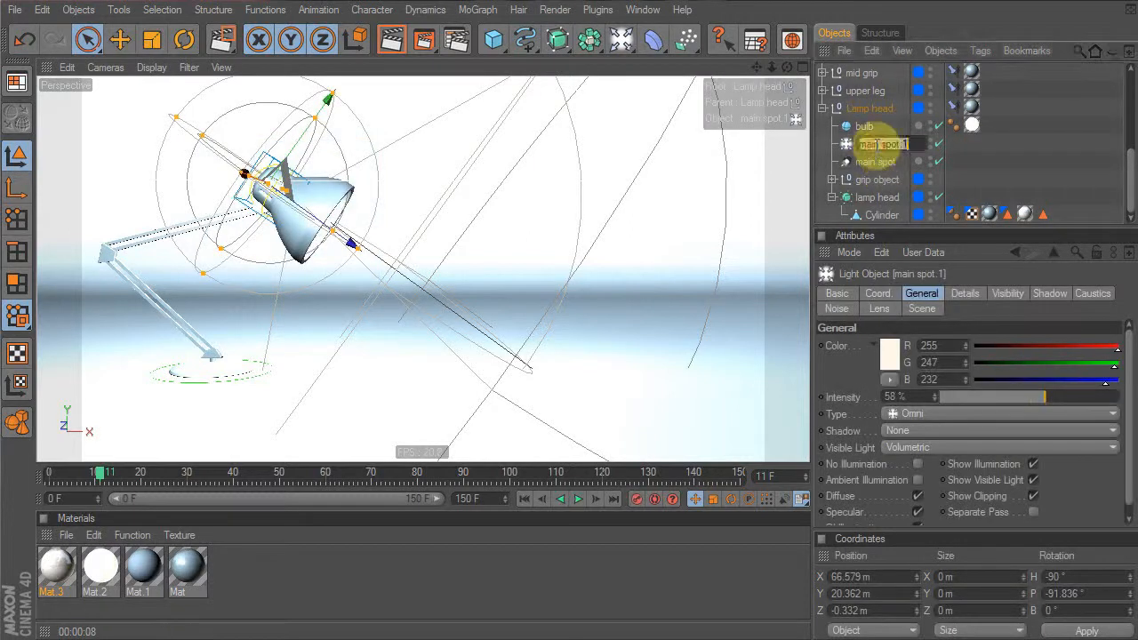
pyautogui.write('visible')
pyautogui.press('Return')
pyautogui.moveTo(1093, 396); pyautogui.dragTo(1132, 410)
pyautogui.click(425, 39)
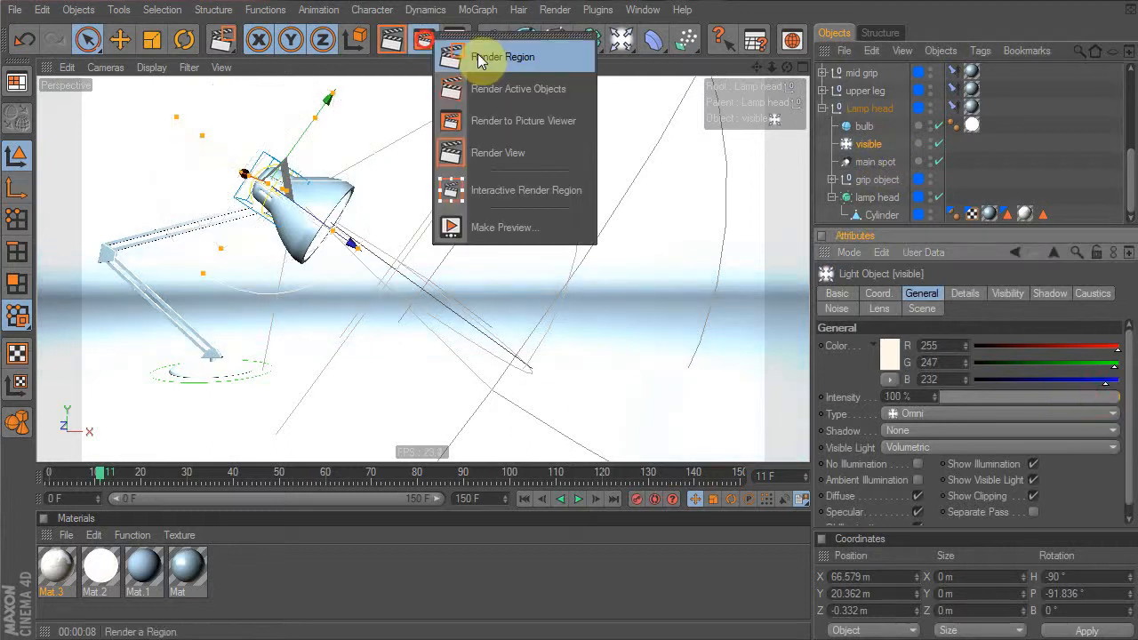
pyautogui.click(480, 51)
# Region-render the lamp head, then the whole lamp, and open Render Settings
pyautogui.moveTo(225, 131); pyautogui.dragTo(321, 232)
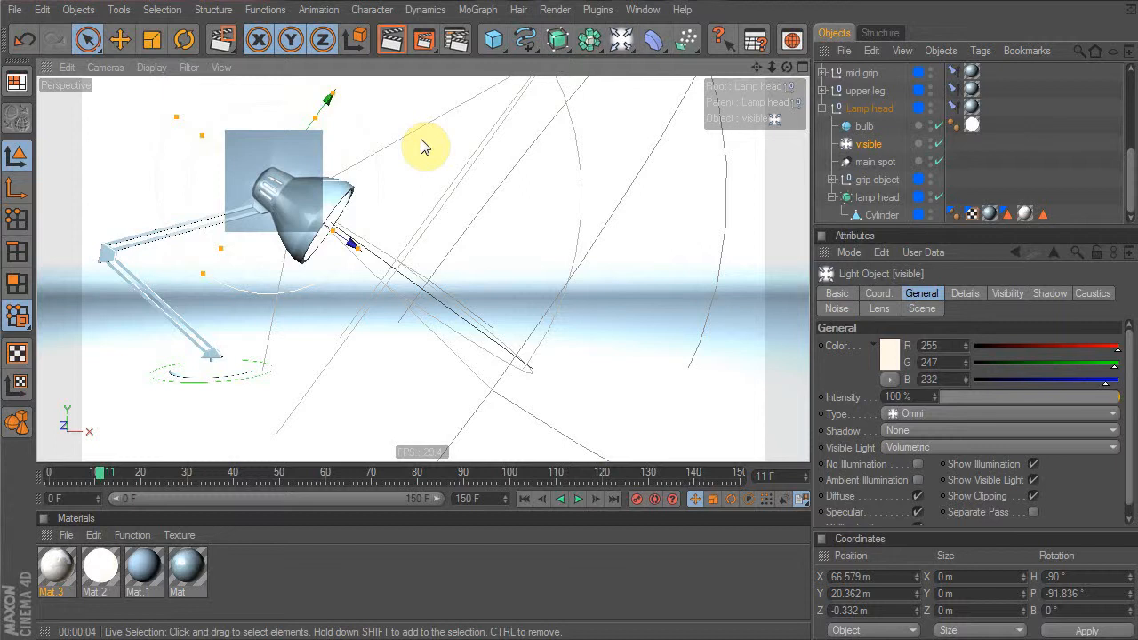
pyautogui.moveTo(430, 46); pyautogui.dragTo(481, 59)
pyautogui.moveTo(71, 139); pyautogui.dragTo(419, 399)
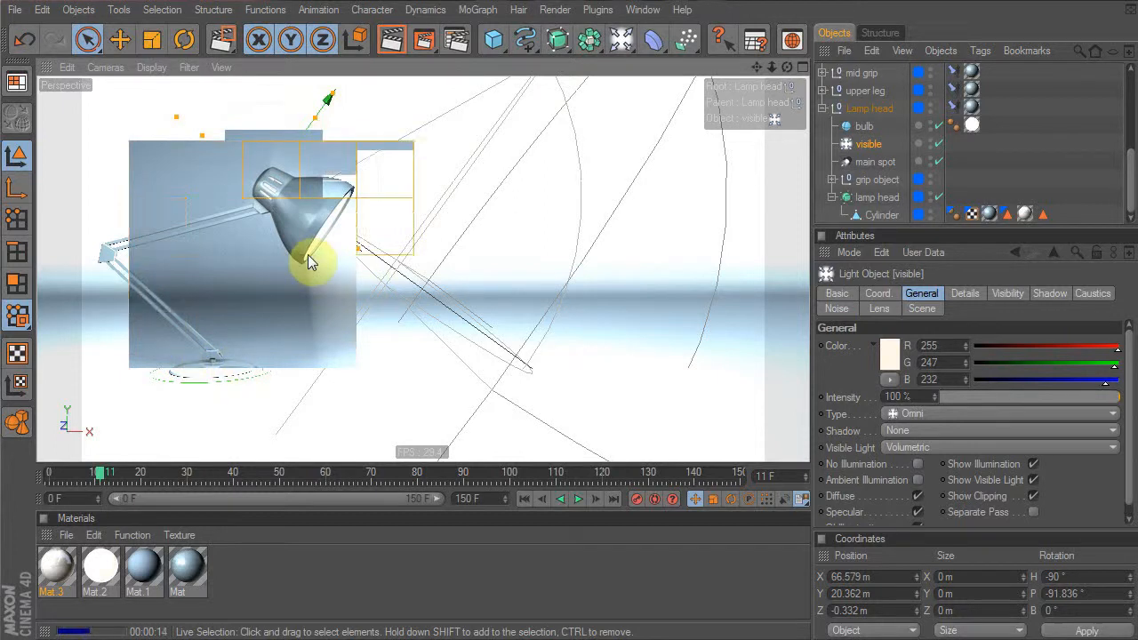
pyautogui.click(456, 40)
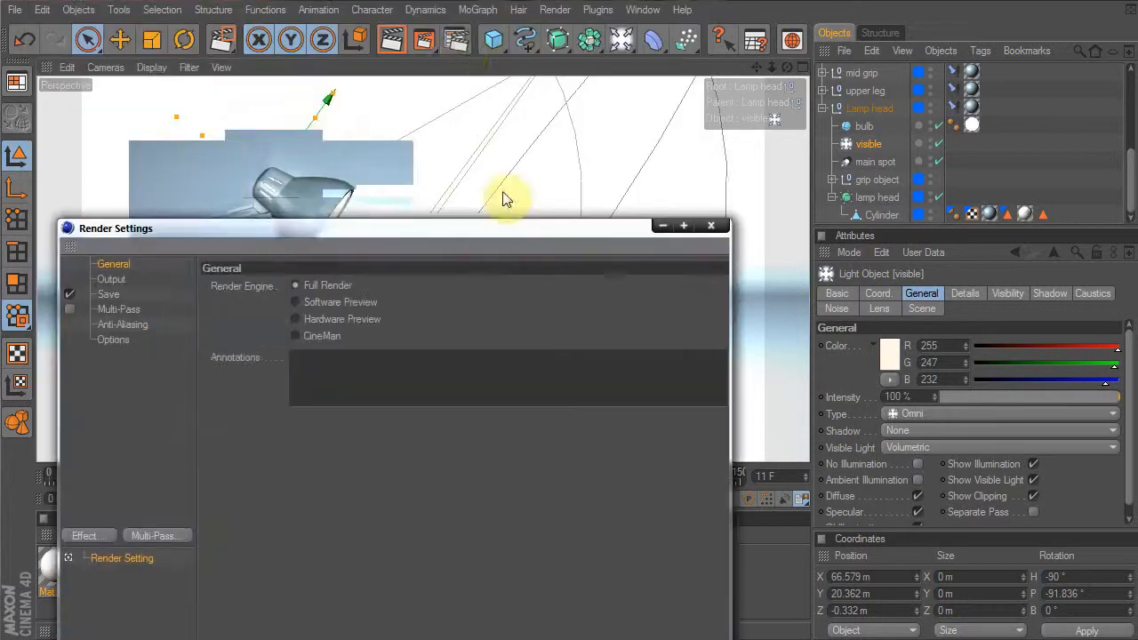
# Set Anti-Aliasing to Best in Render Settings
pyautogui.moveTo(366, 224); pyautogui.dragTo(534, 109)
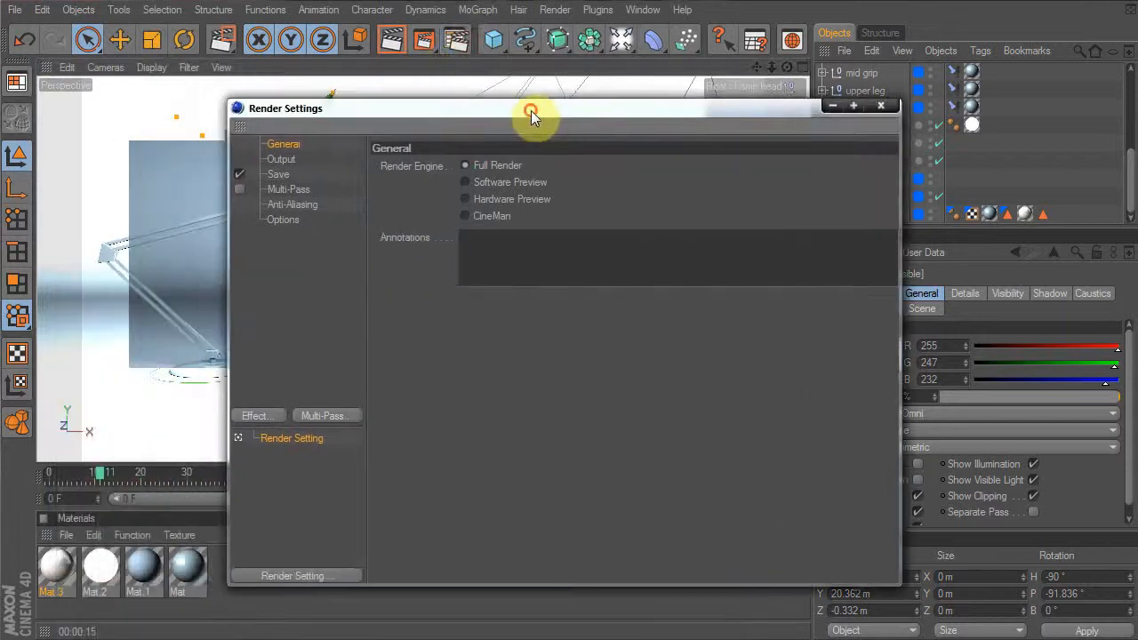
pyautogui.click(292, 204)
pyautogui.click(528, 165)
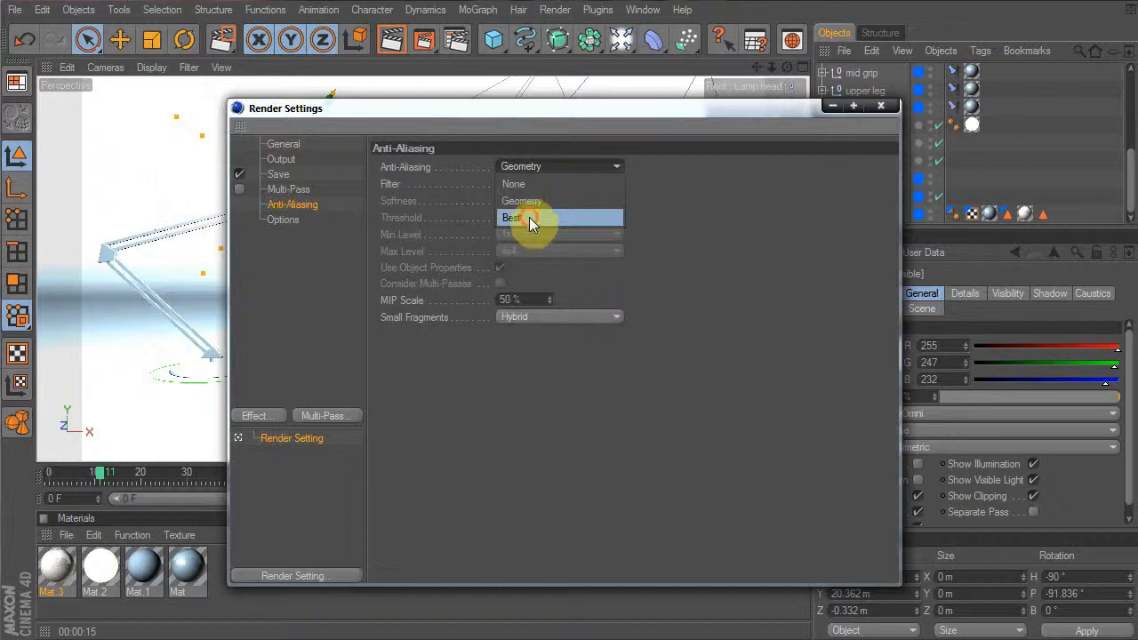
pyautogui.click(511, 220)
# Test-render a region around the lamp base
pyautogui.moveTo(376, 107); pyautogui.dragTo(716, 133)
pyautogui.moveTo(432, 45); pyautogui.dragTo(485, 55)
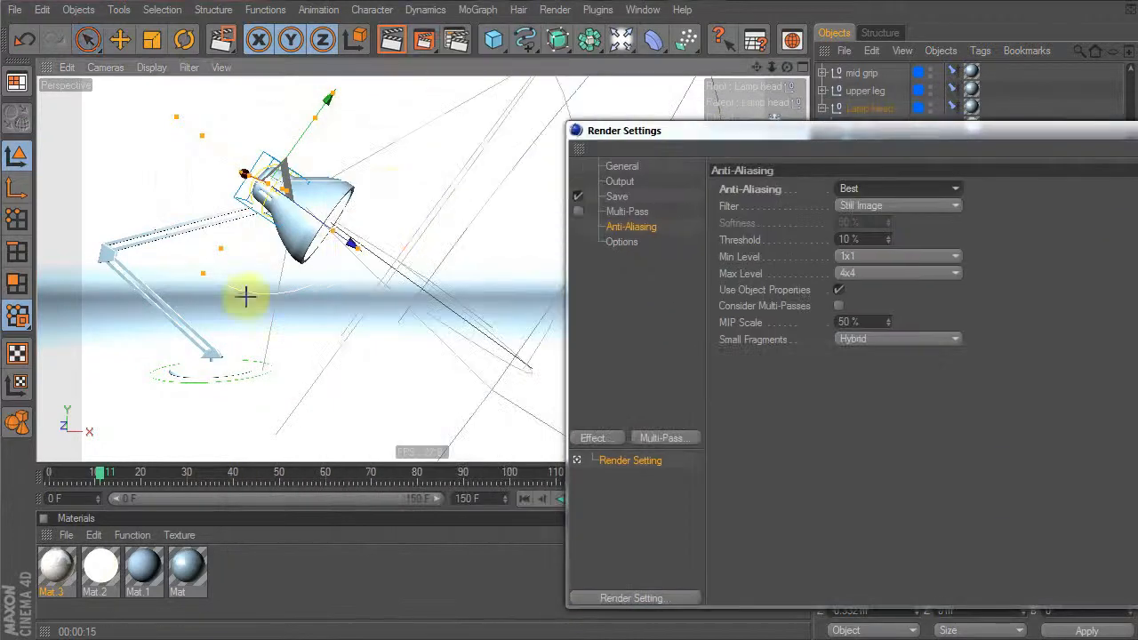
pyautogui.moveTo(148, 311); pyautogui.dragTo(264, 396)
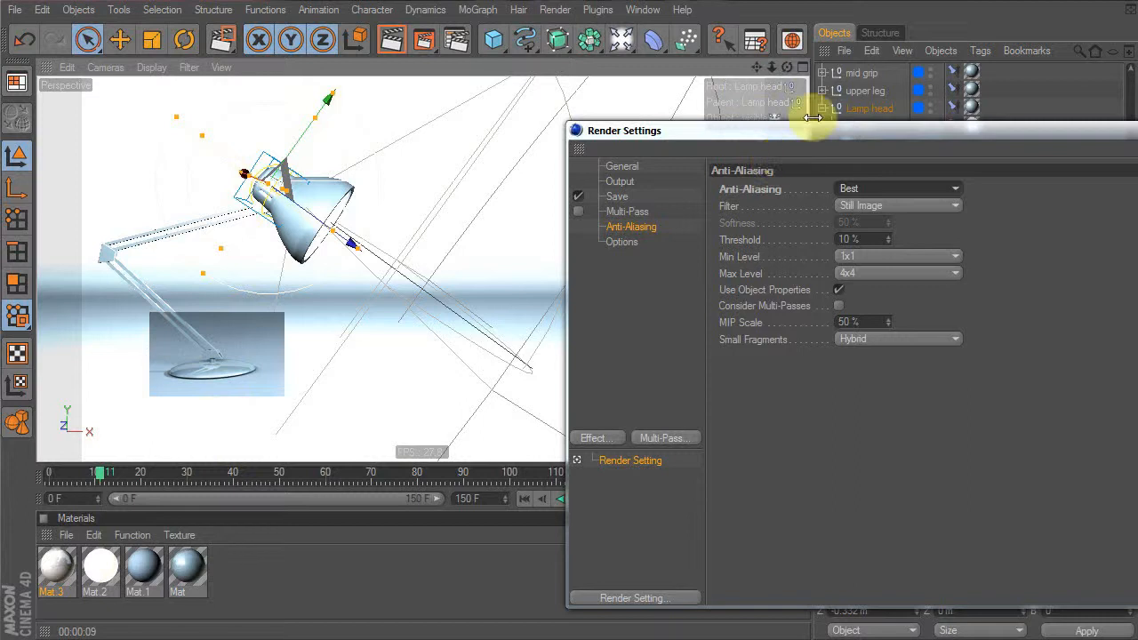
# Review the Output page (1024 x 576, 72 DPI, current frame) and start a render
pyautogui.moveTo(817, 133); pyautogui.dragTo(621, 115)
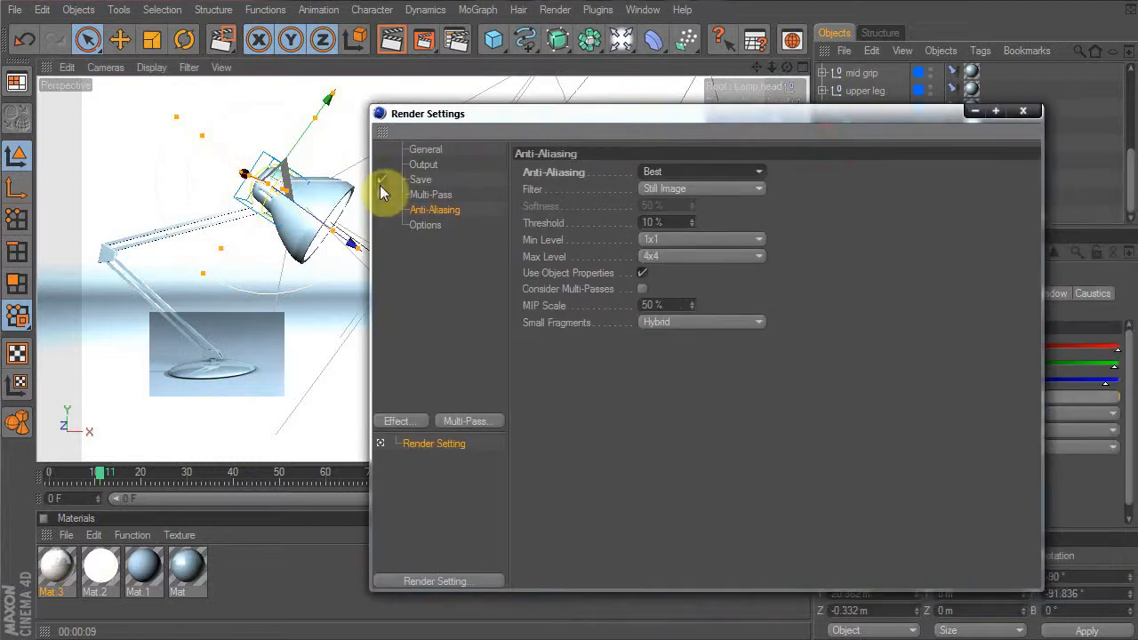
pyautogui.click(431, 167)
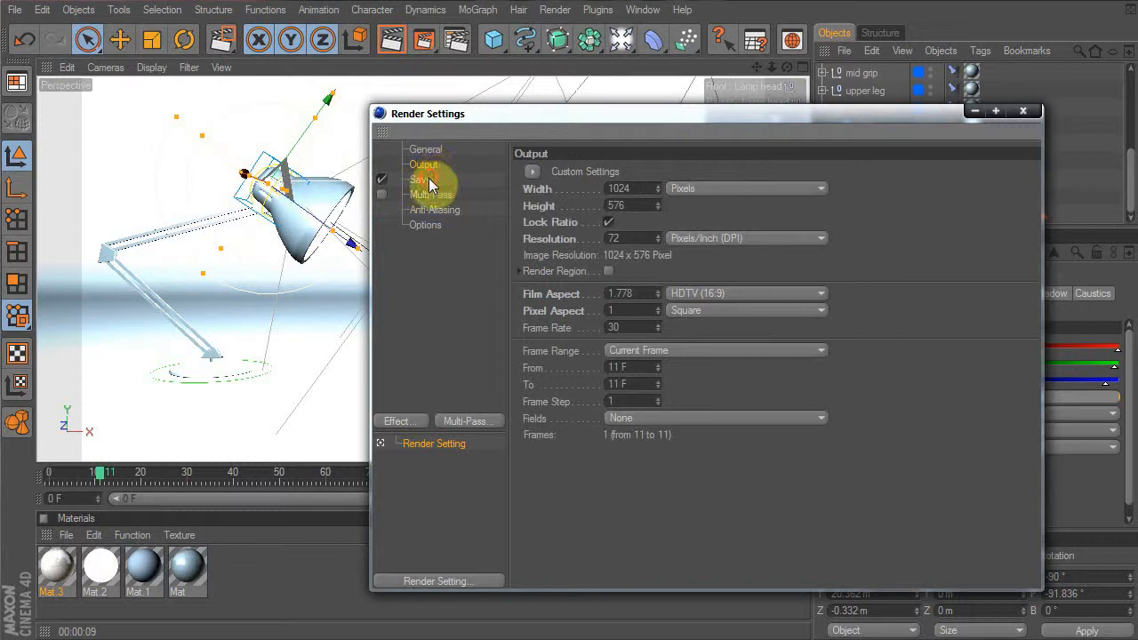
pyautogui.click(430, 181)
pyautogui.click(434, 168)
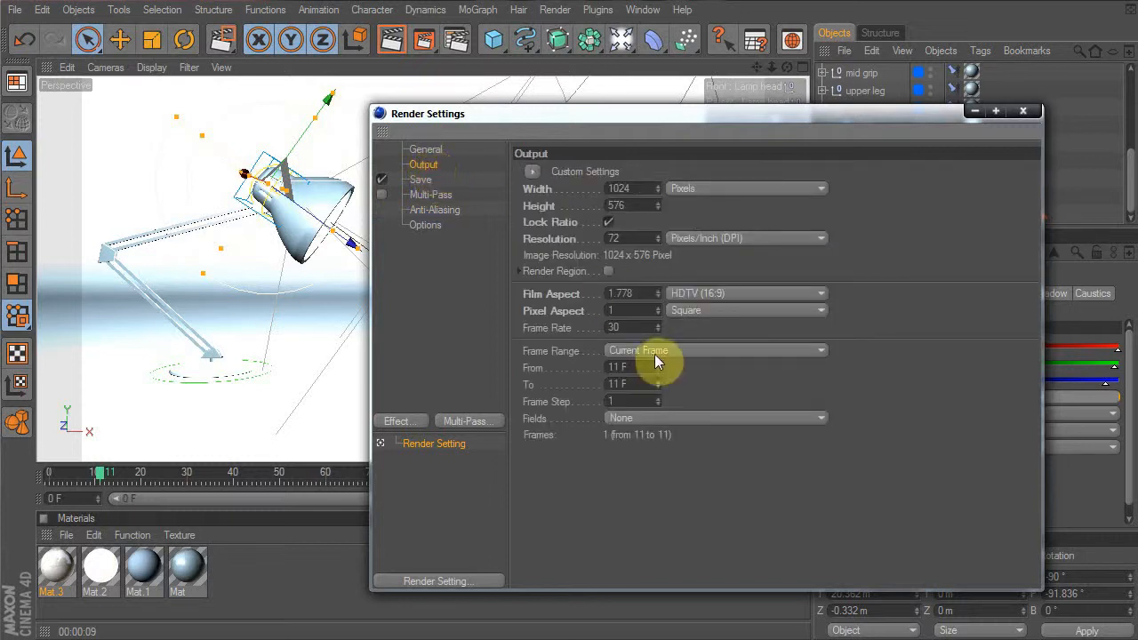
pyautogui.click(422, 41)
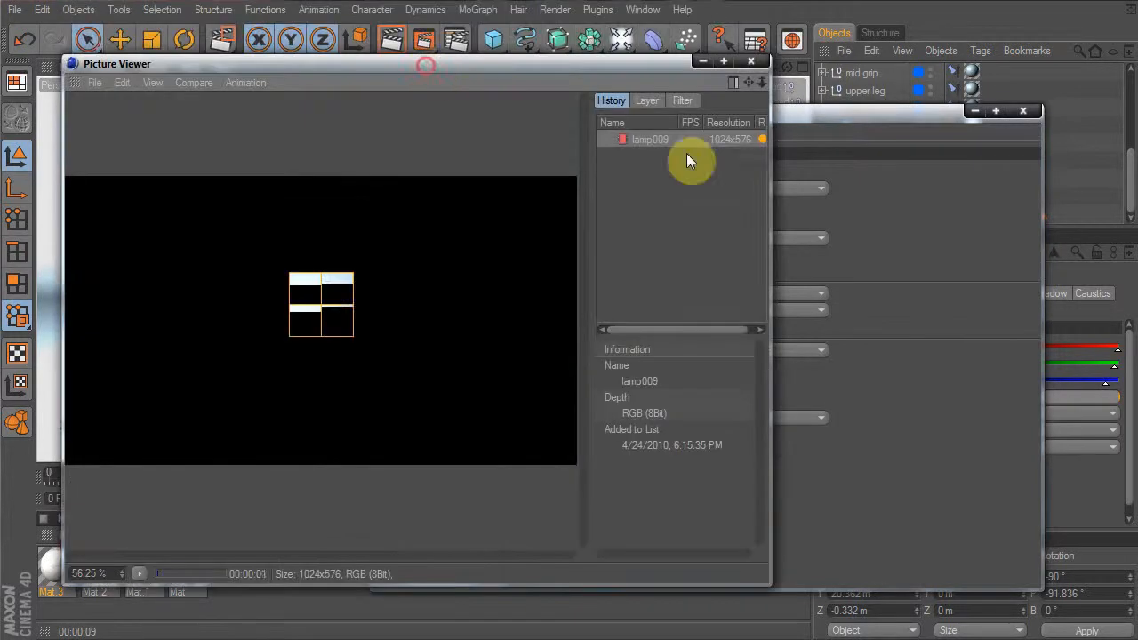
pyautogui.moveTo(774, 177); pyautogui.dragTo(1136, 190)
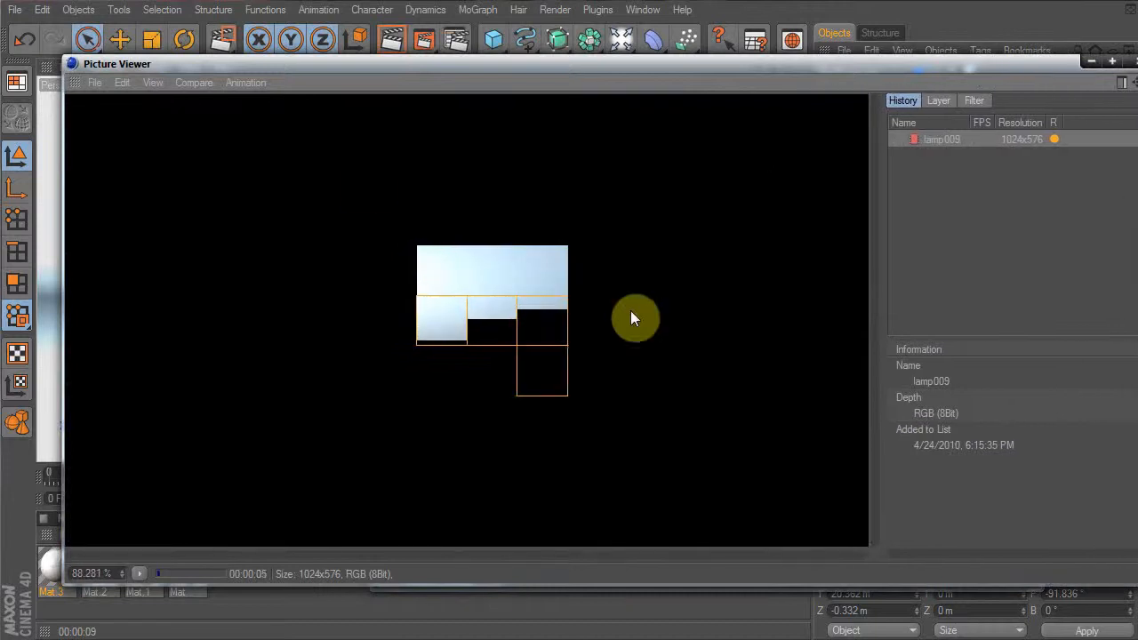
pyautogui.click(1132, 62)
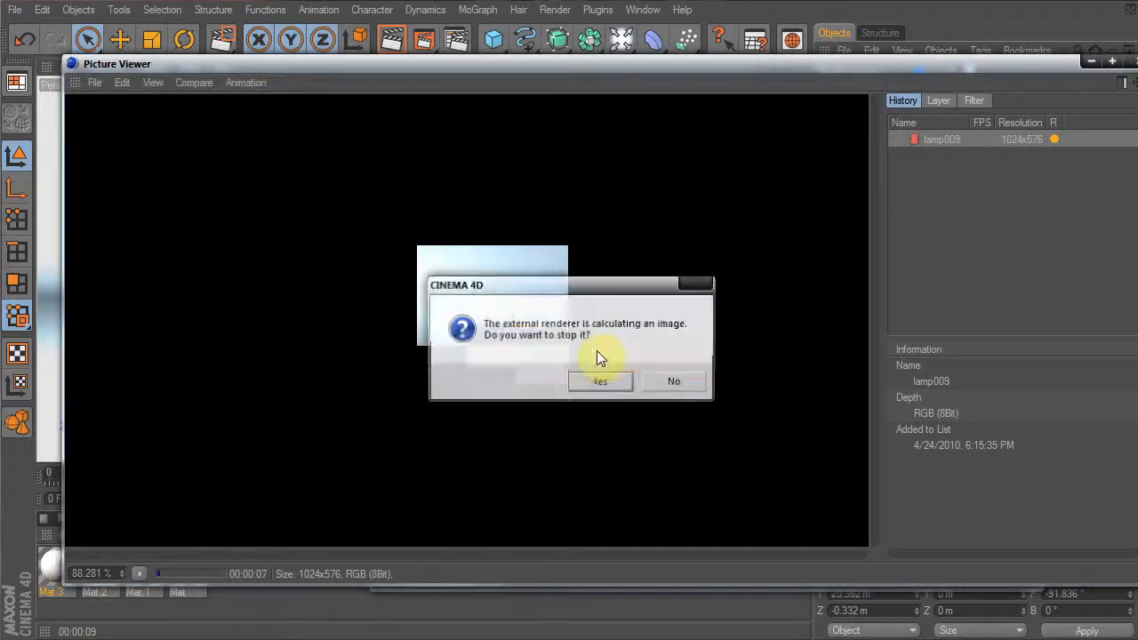
pyautogui.click(608, 387)
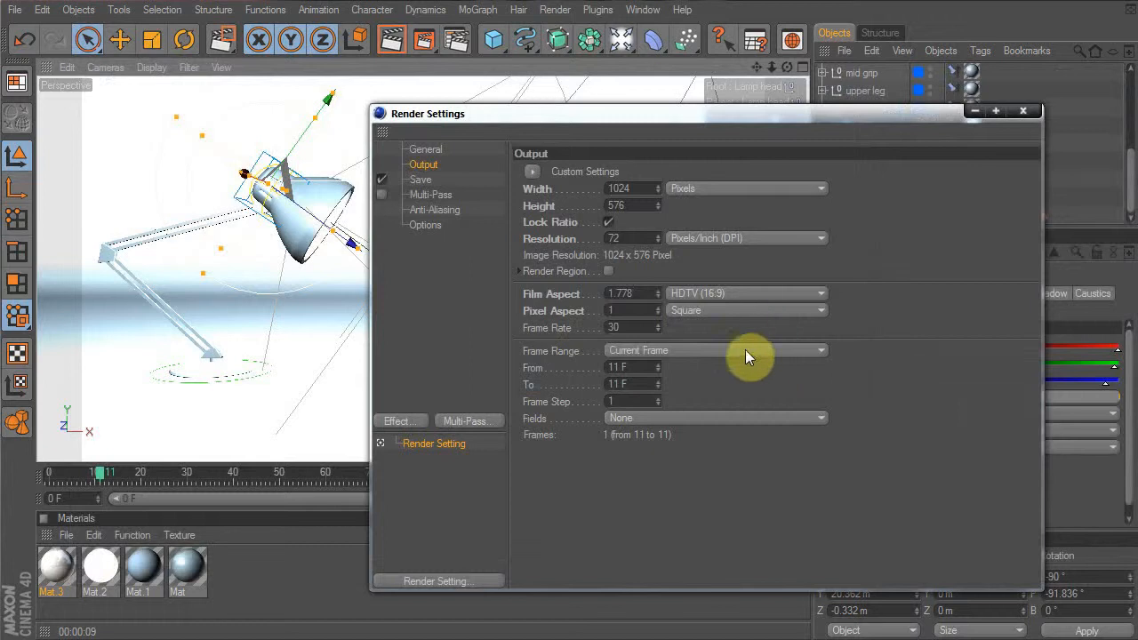
pyautogui.click(745, 349)
# Set Frame Range to All Frames (0 to 150), then browse for a save location
pyautogui.click(674, 367)
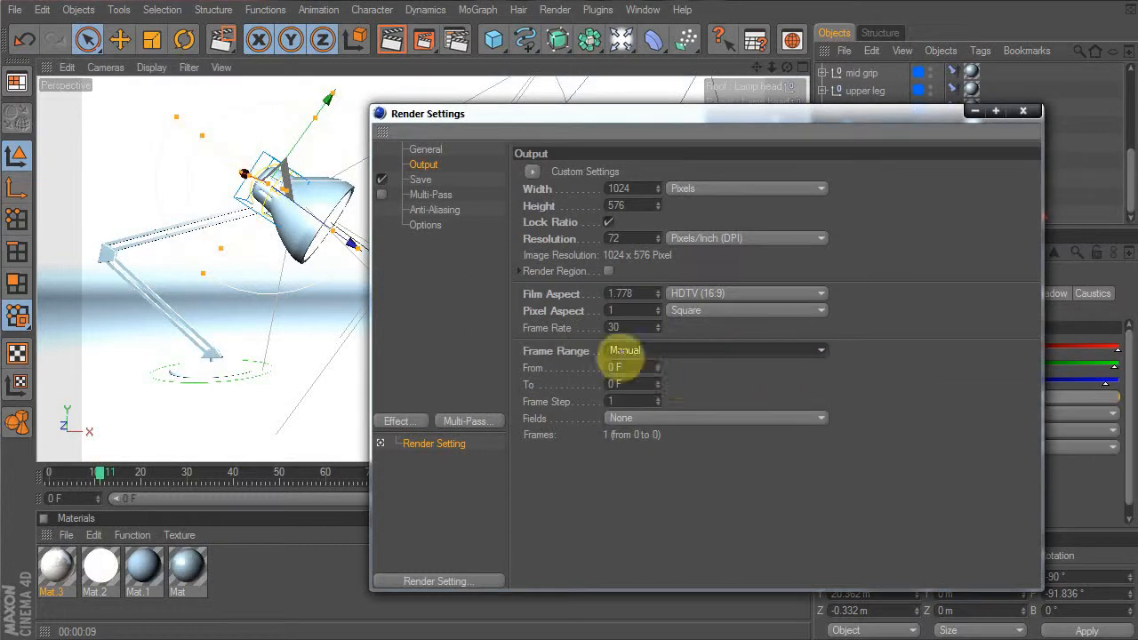
pyautogui.click(681, 349)
pyautogui.click(663, 408)
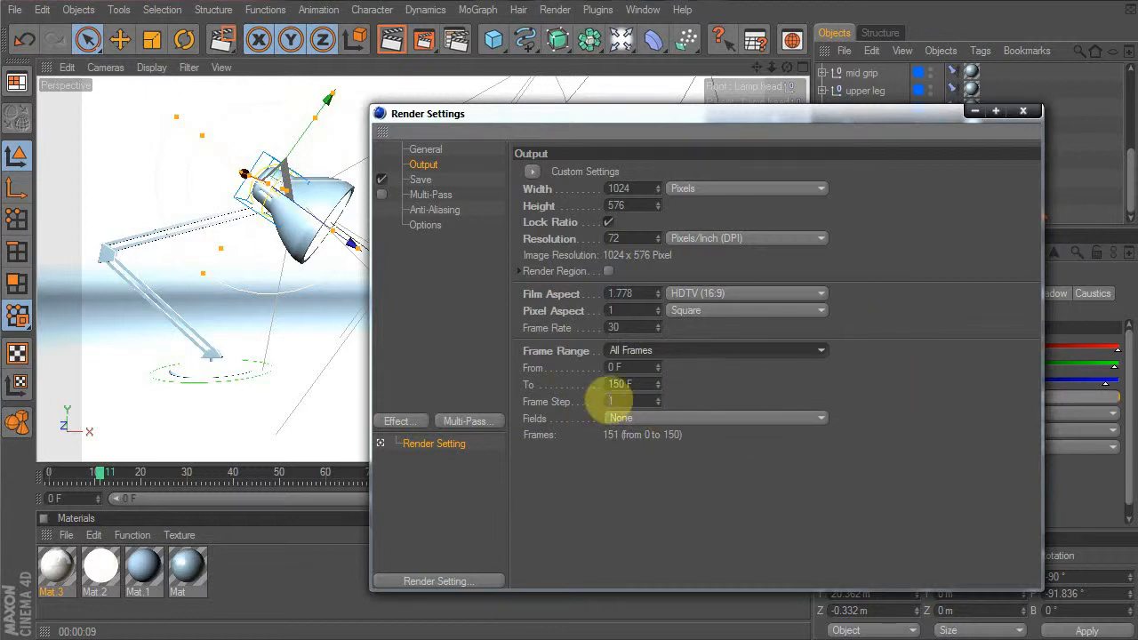
pyautogui.click(630, 189)
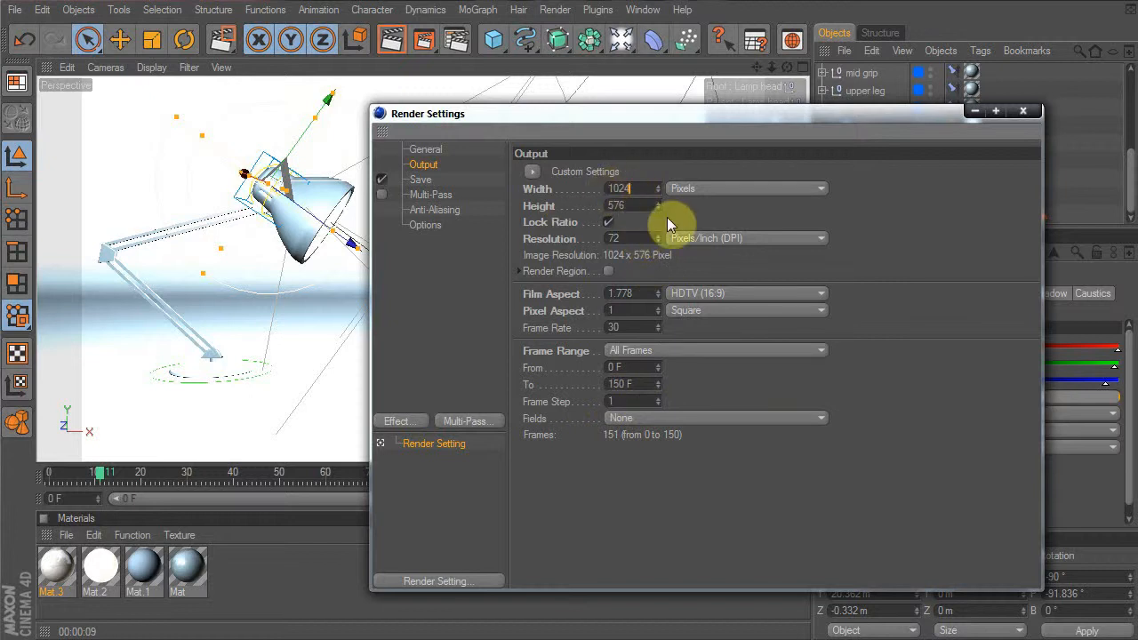
pyautogui.click(421, 182)
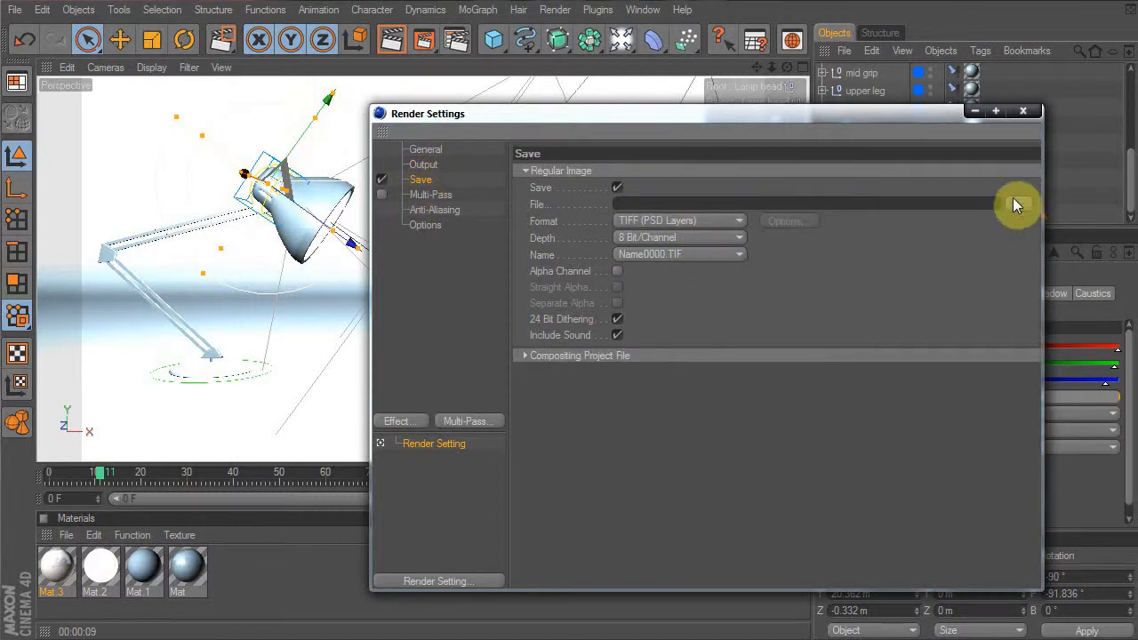
pyautogui.click(1012, 203)
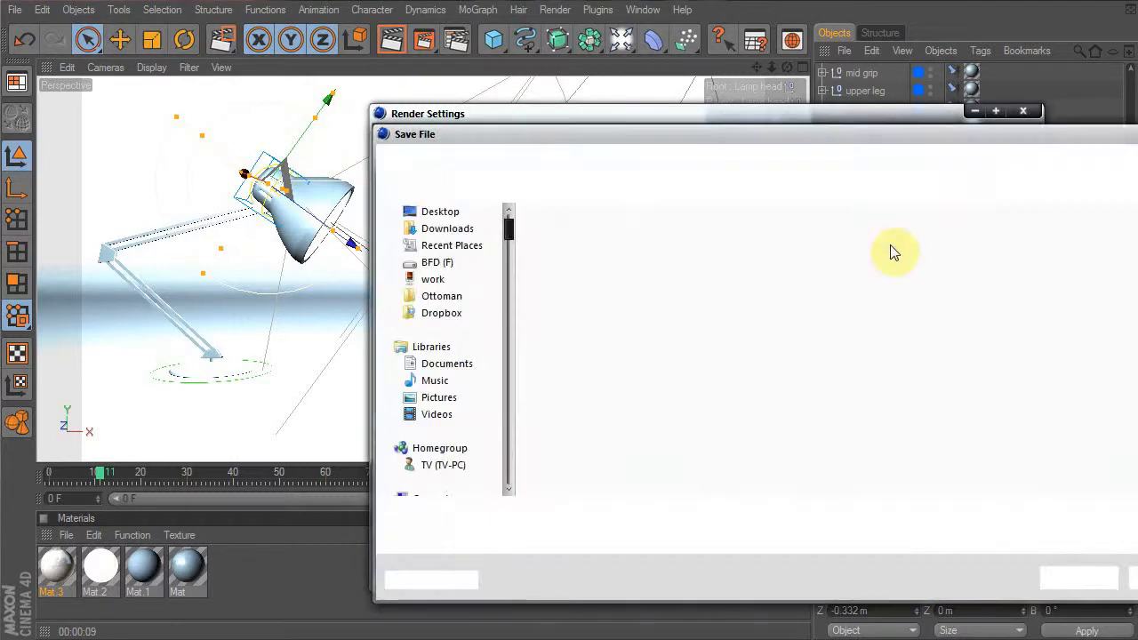
pyautogui.moveTo(1081, 133); pyautogui.dragTo(827, 135)
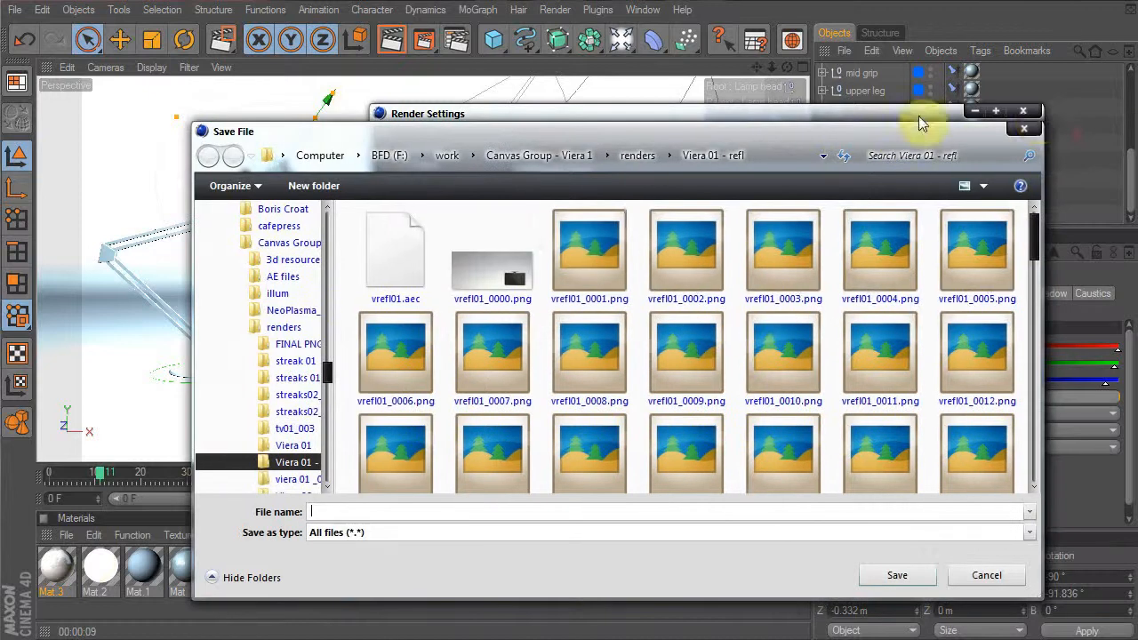
pyautogui.click(1031, 134)
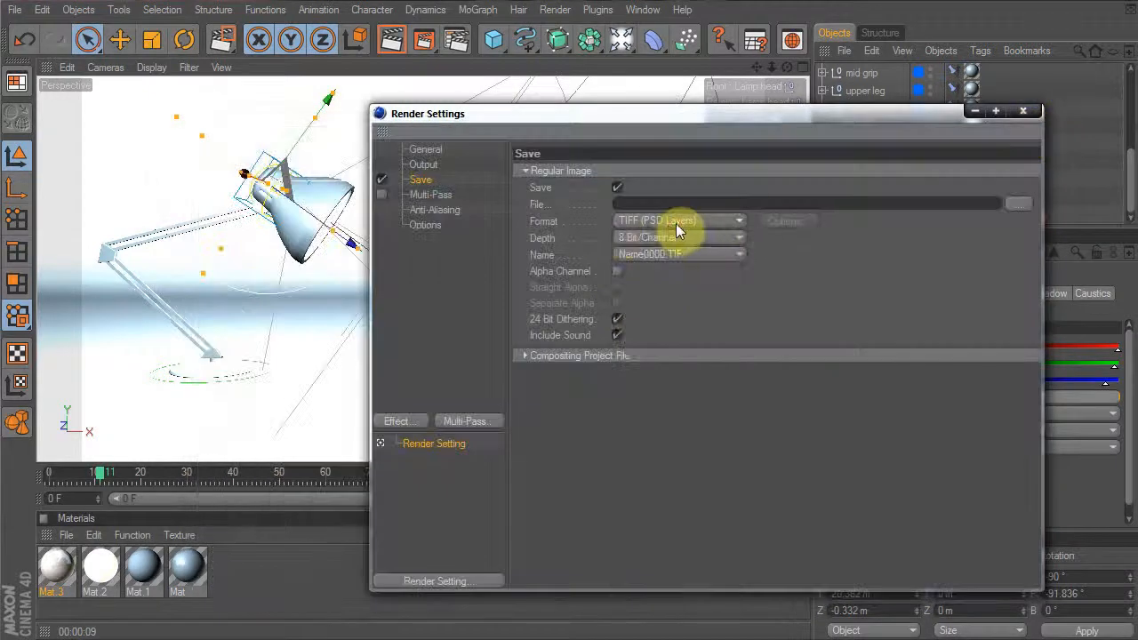
pyautogui.click(675, 223)
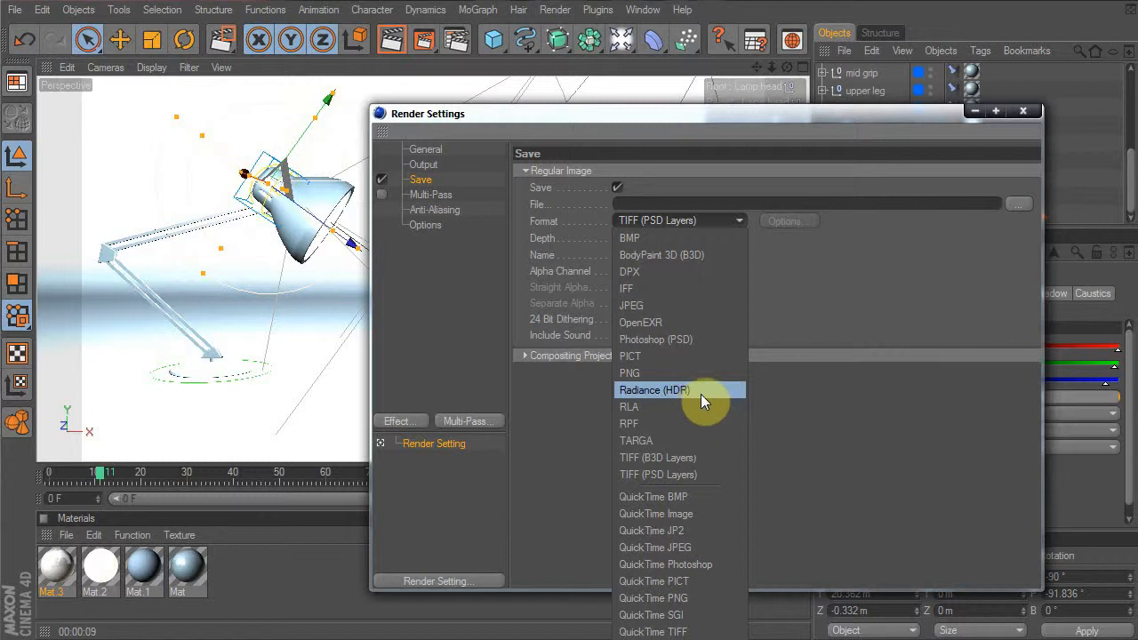
# Set the render range's starting frame to 55 in Output
pyautogui.click(893, 303)
pyautogui.click(426, 162)
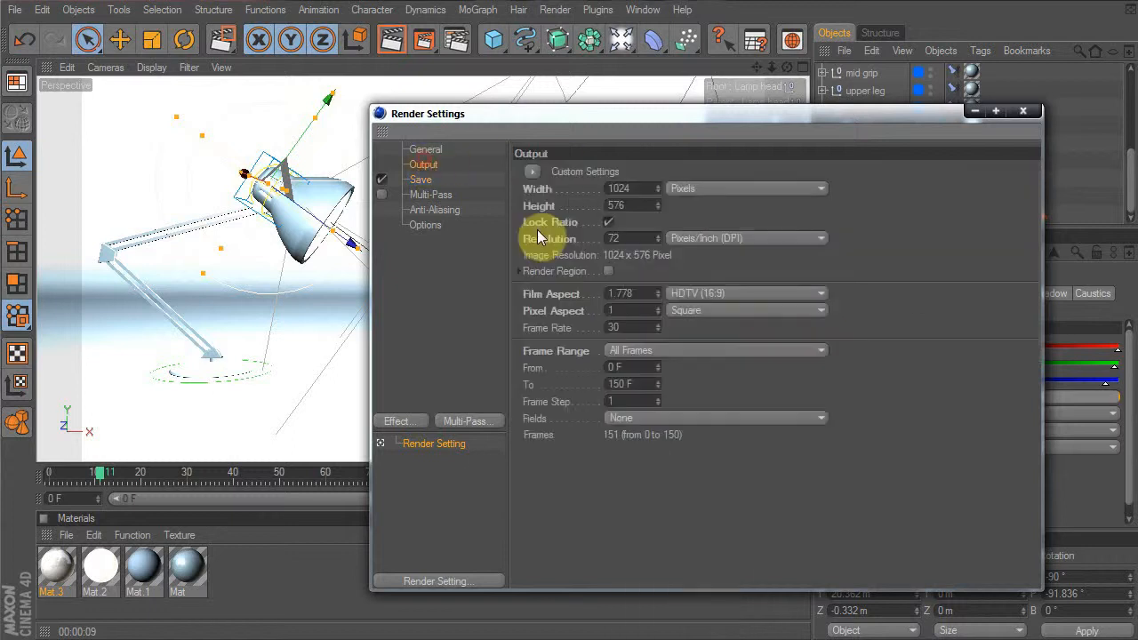
pyautogui.doubleClick(622, 367)
pyautogui.press('Return')
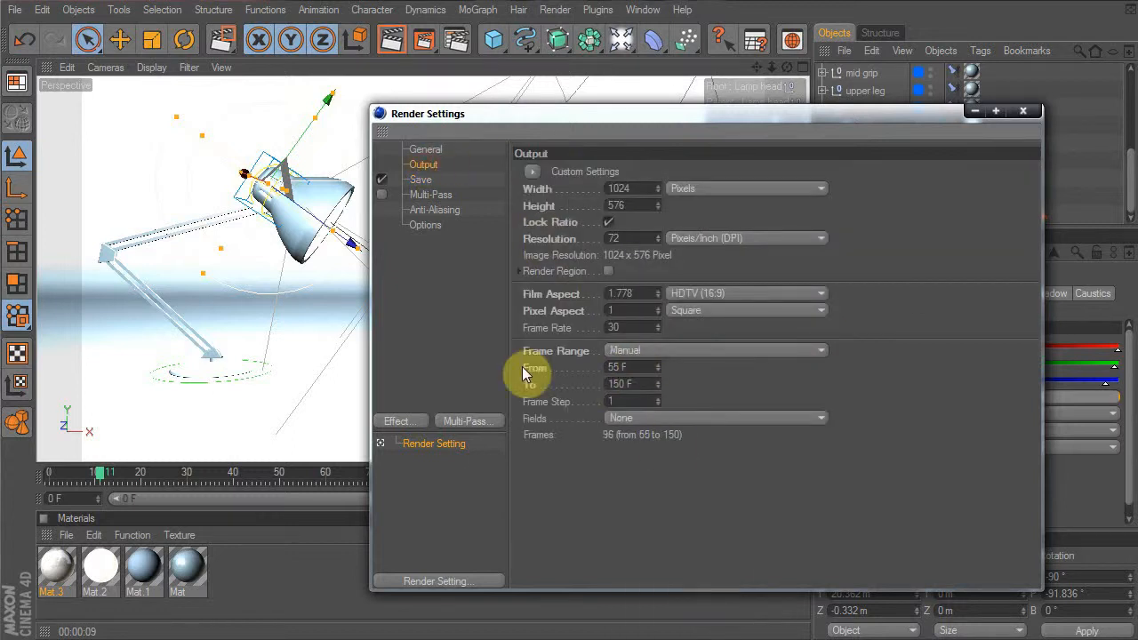
# Enable saving a Compositing Project File targeting After Effects, leaving alpha channel off
pyautogui.click(422, 183)
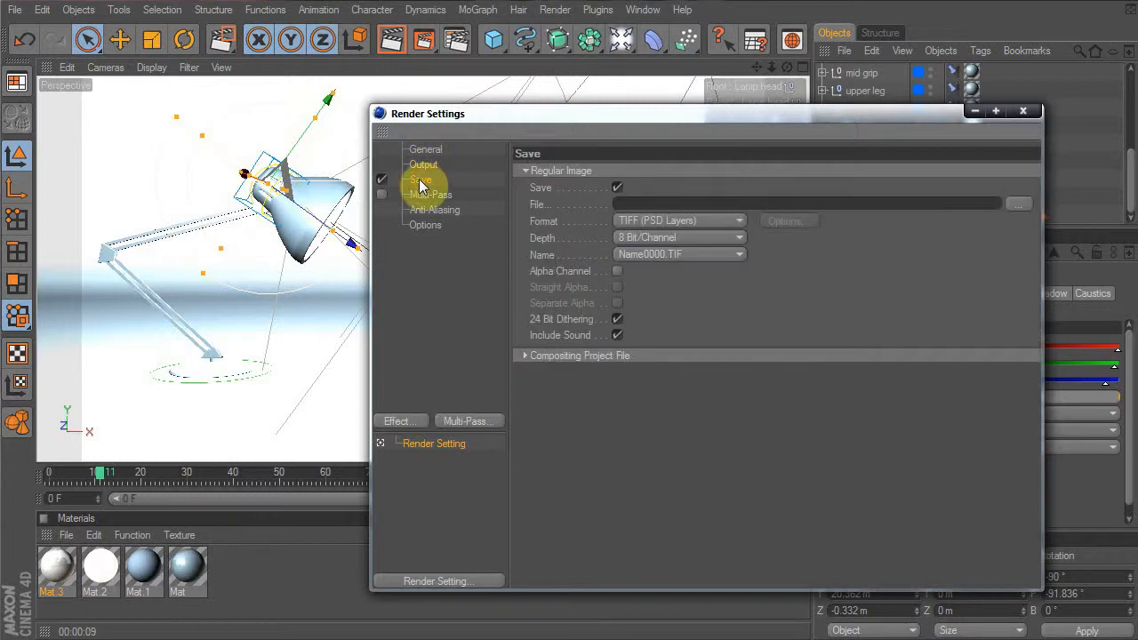
pyautogui.click(617, 270)
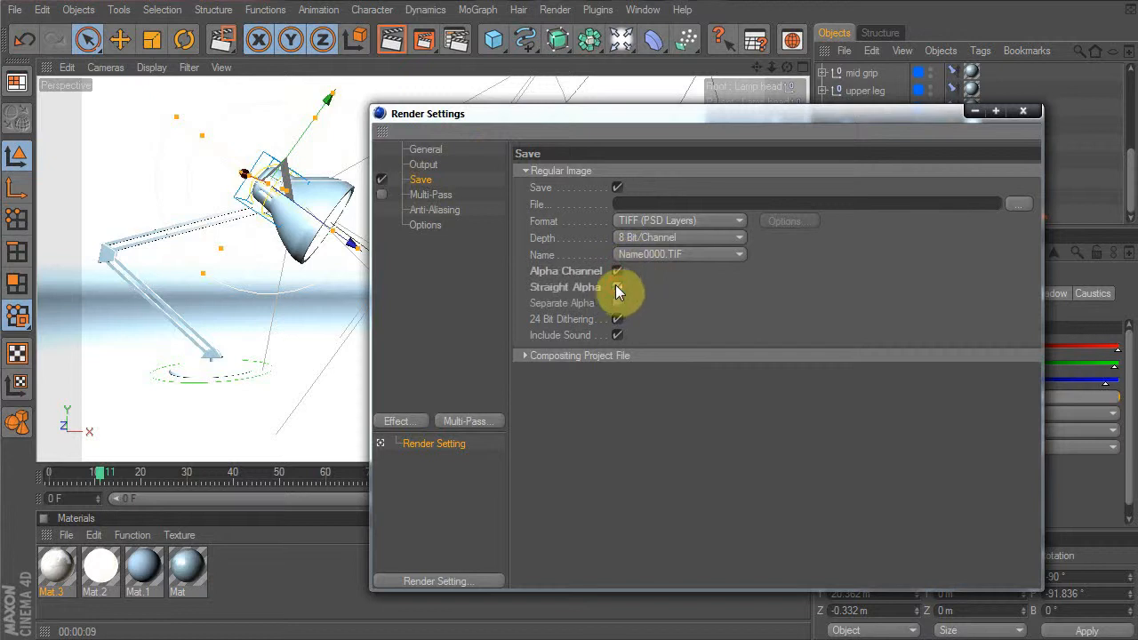
pyautogui.click(617, 271)
pyautogui.click(560, 360)
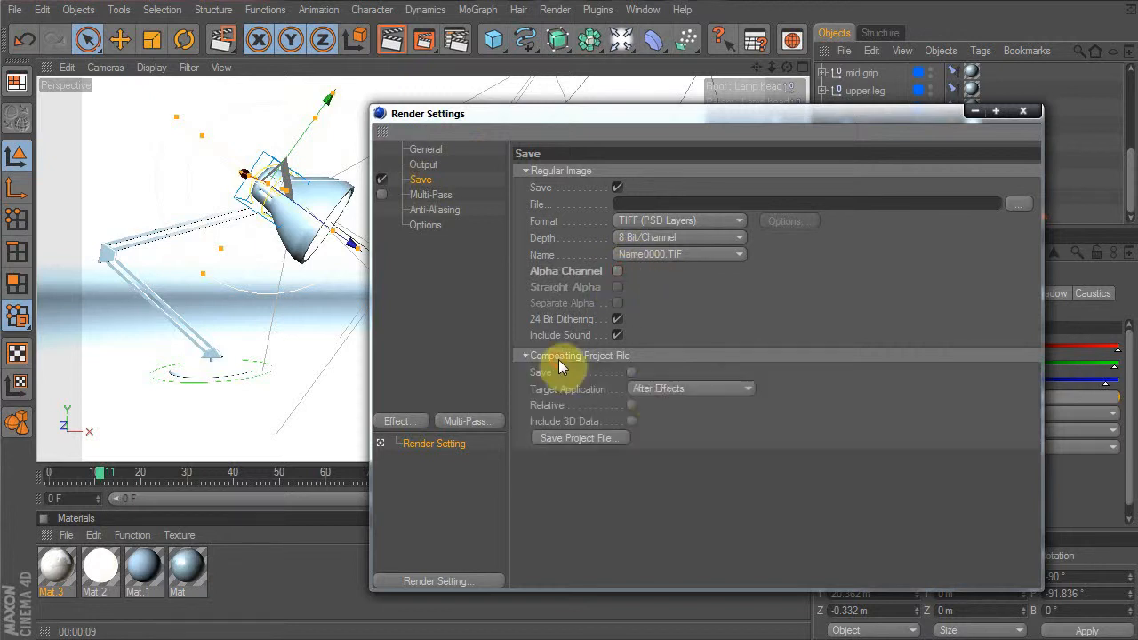
pyautogui.click(671, 388)
pyautogui.click(679, 399)
pyautogui.click(630, 373)
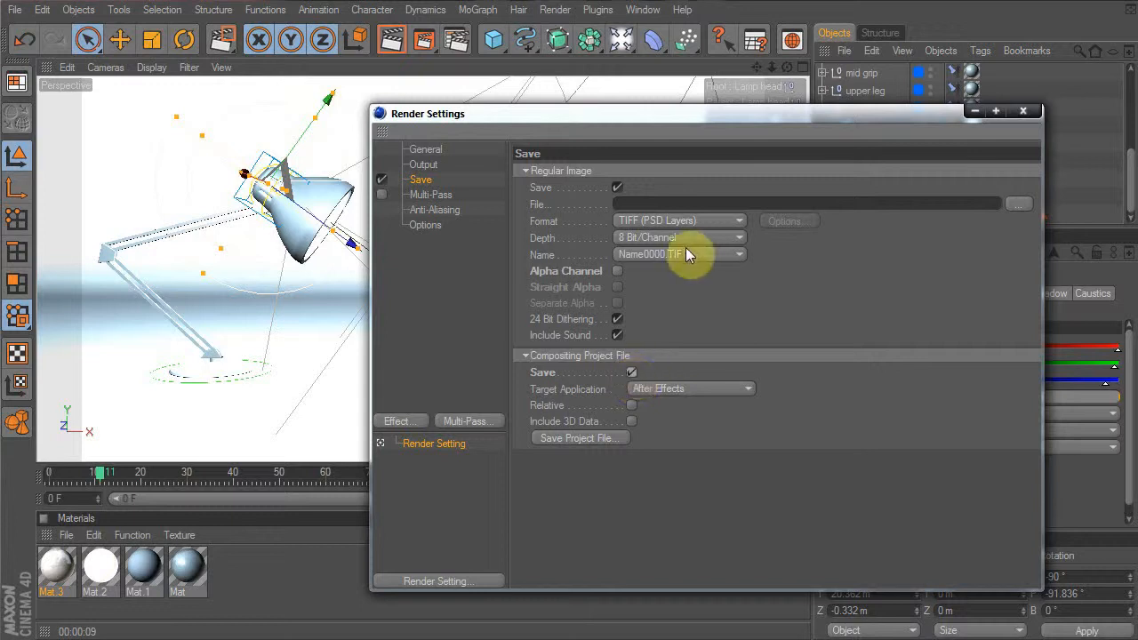
# Review the General, Multi-Pass, Output and Save pages, then begin entering the output file path
pyautogui.click(429, 226)
pyautogui.click(426, 193)
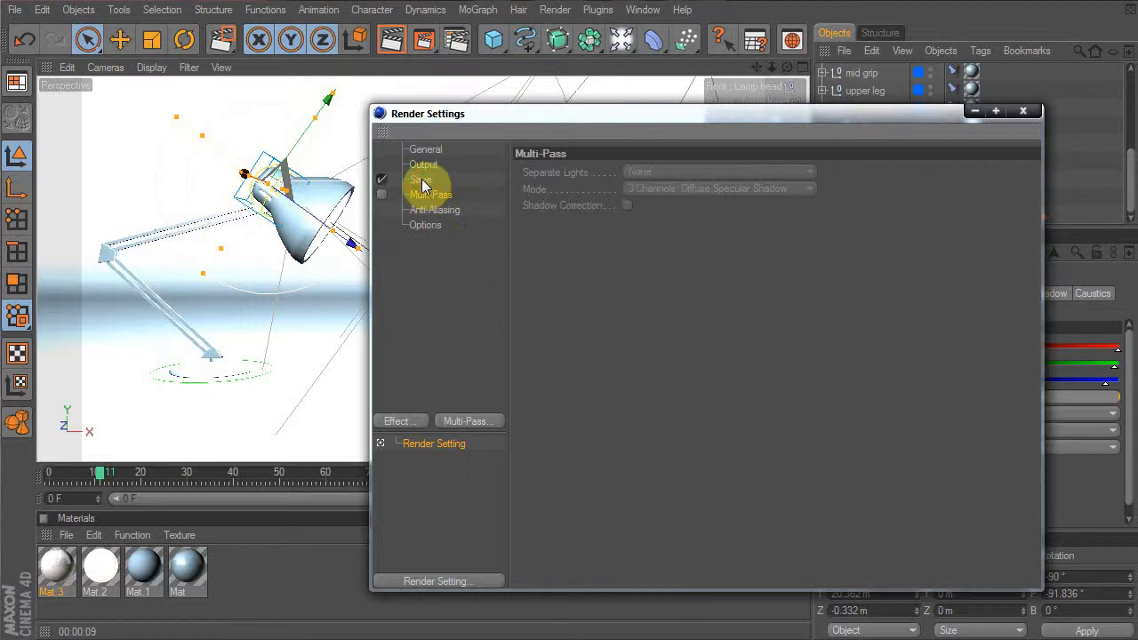
pyautogui.click(422, 181)
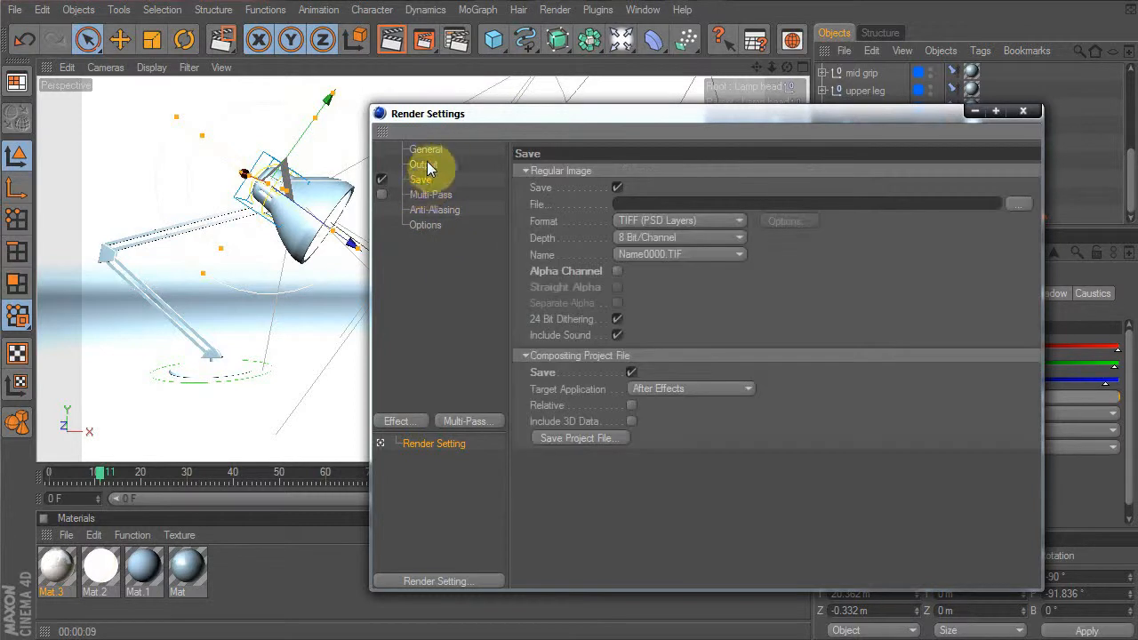
pyautogui.click(423, 166)
pyautogui.click(424, 180)
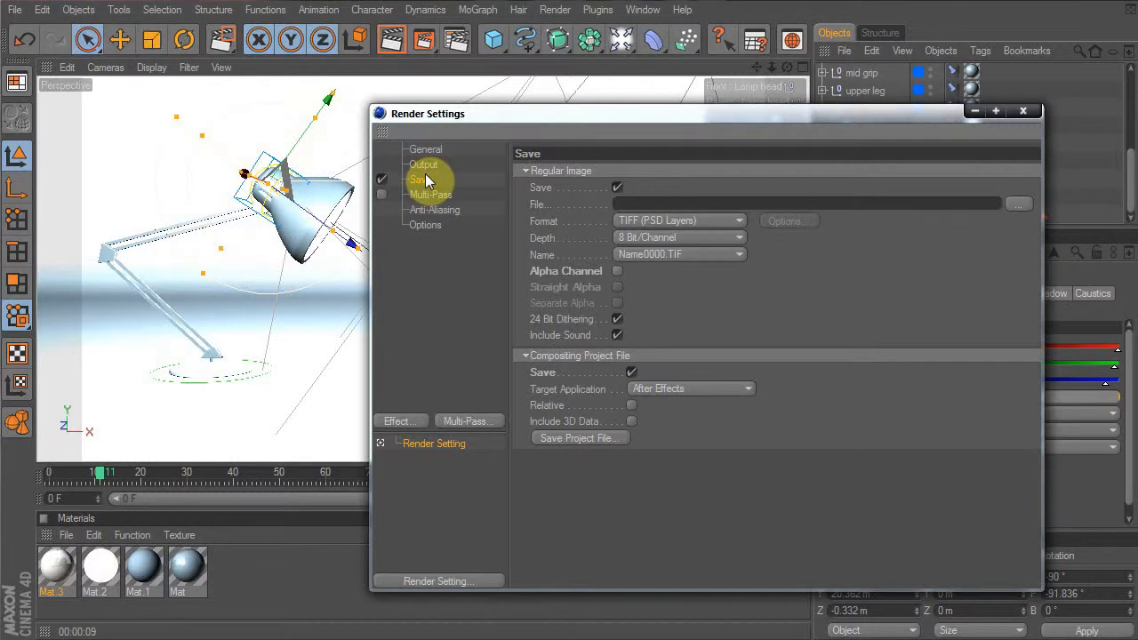
pyautogui.click(434, 167)
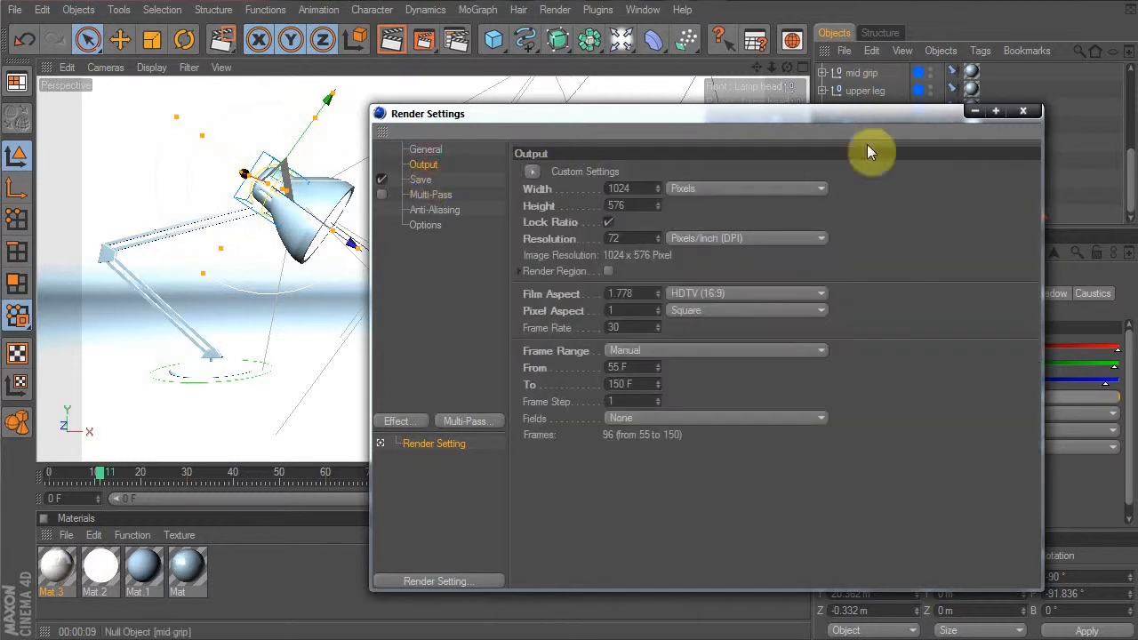
pyautogui.click(423, 178)
pyautogui.click(660, 203)
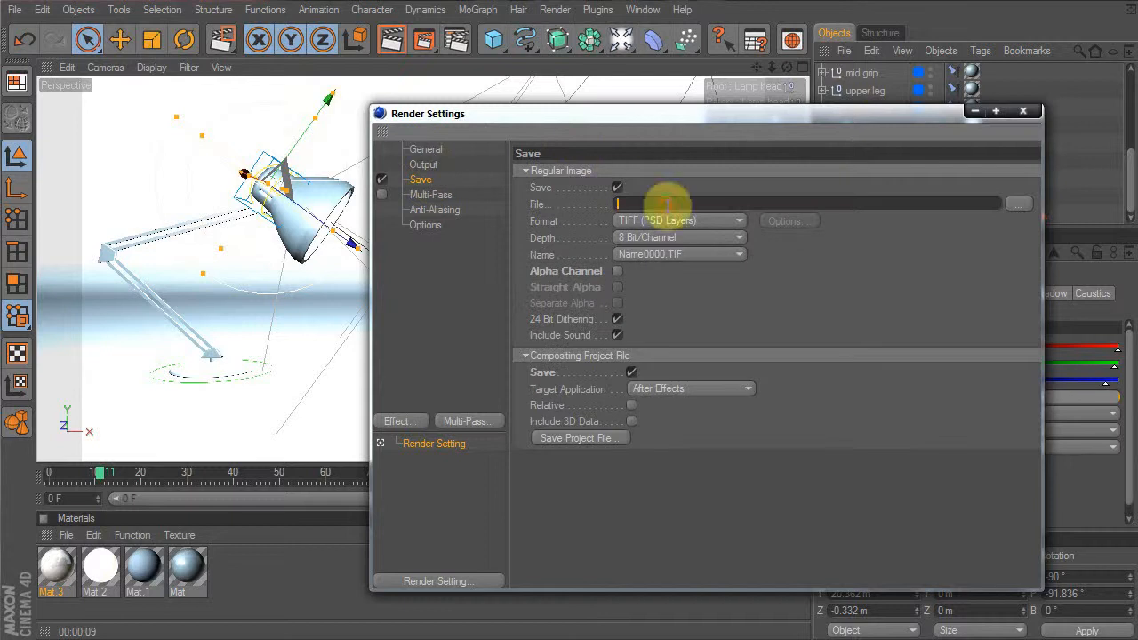